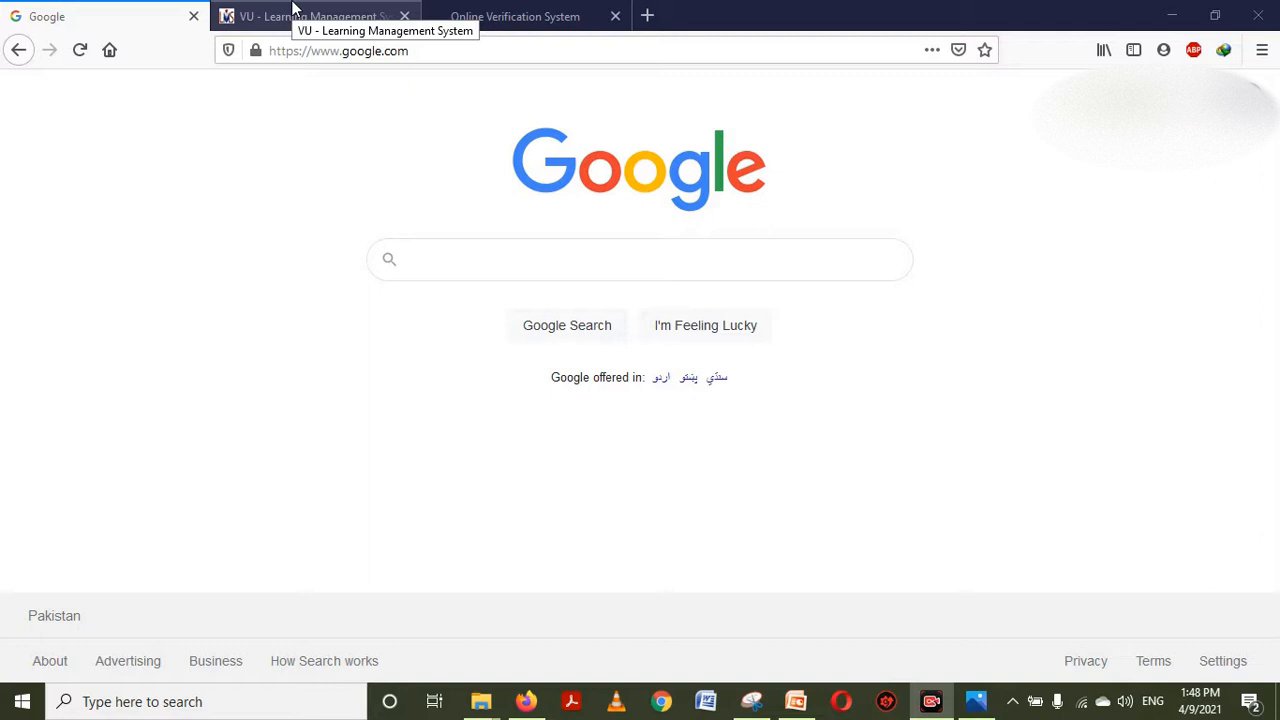
Switch to VU LMS and open the Need Based Scholarship form via Student Services
{"action": "left_click", "coordinate": [293, 10]}
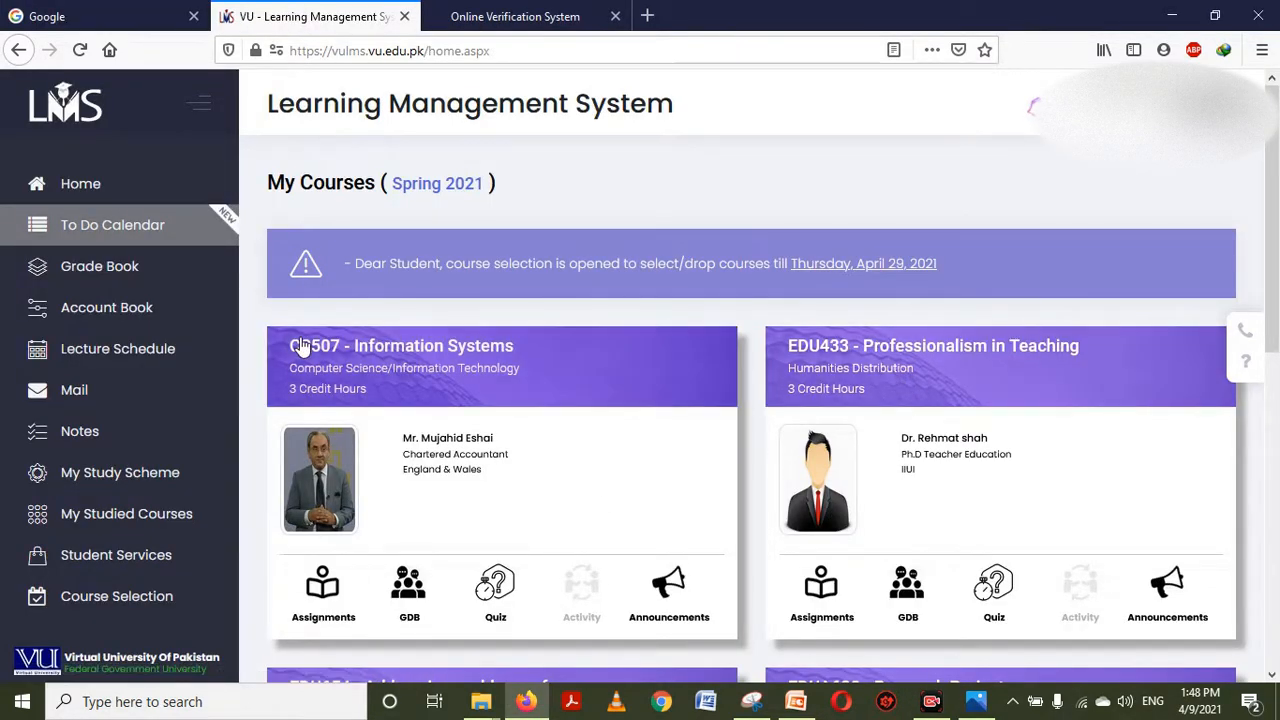
{"action": "left_click", "coordinate": [145, 577]}
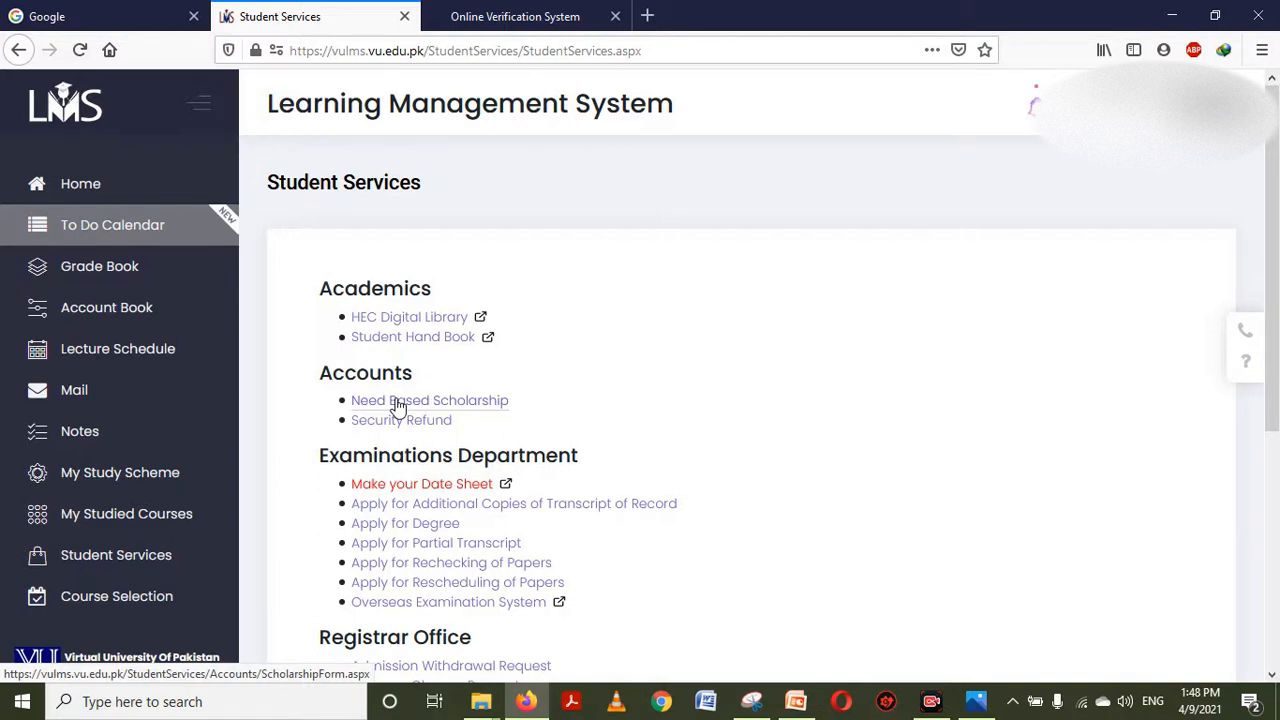
{"action": "left_click", "coordinate": [397, 402]}
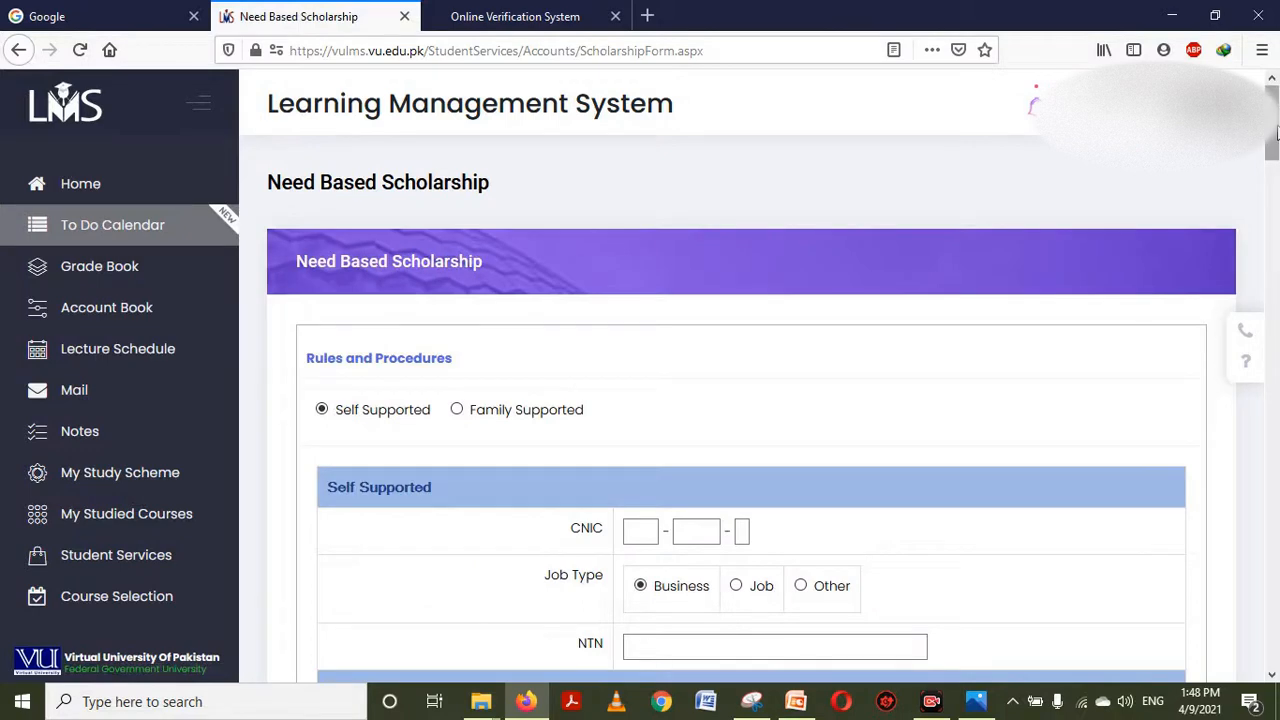
Apply as Family Supported, with Father chosen as the supporter
{"action": "mouse_move", "coordinate": [1276, 130]}
{"action": "left_mouse_down"}
{"action": "mouse_move", "coordinate": [1276, 189]}
{"action": "mouse_move", "coordinate": [1277, 139]}
{"action": "left_mouse_up"}
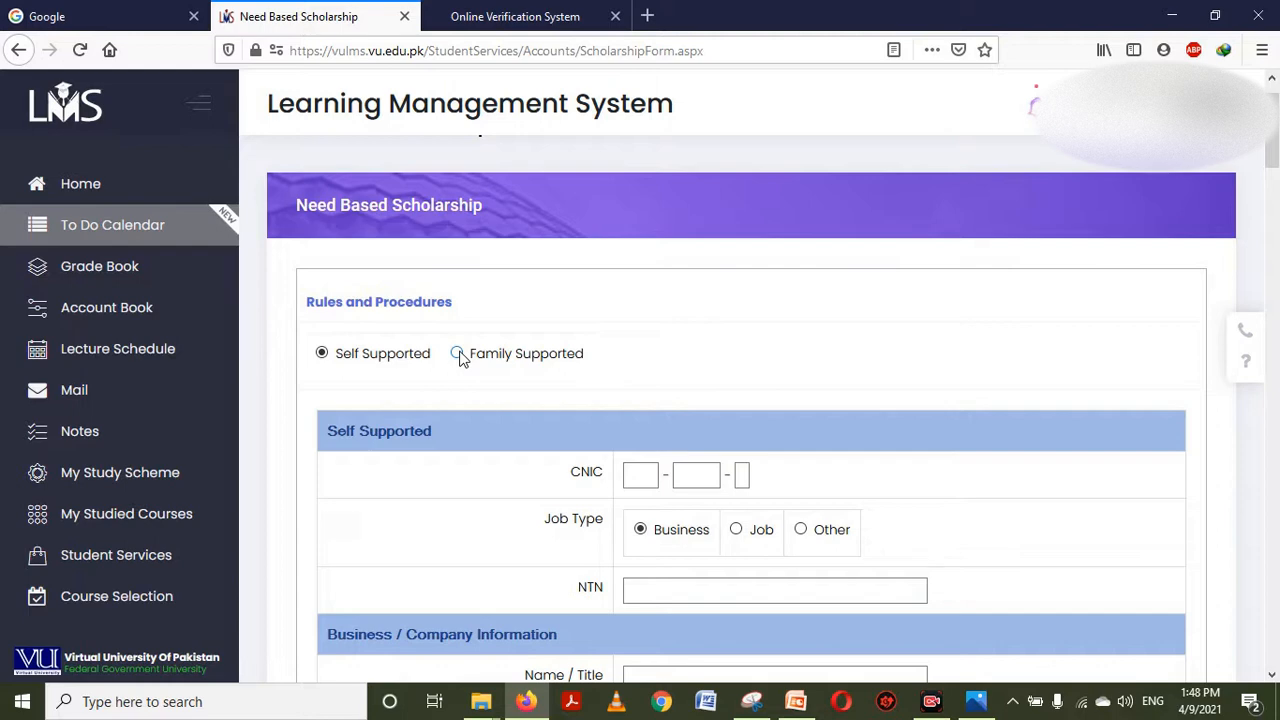
{"action": "left_click", "coordinate": [458, 354]}
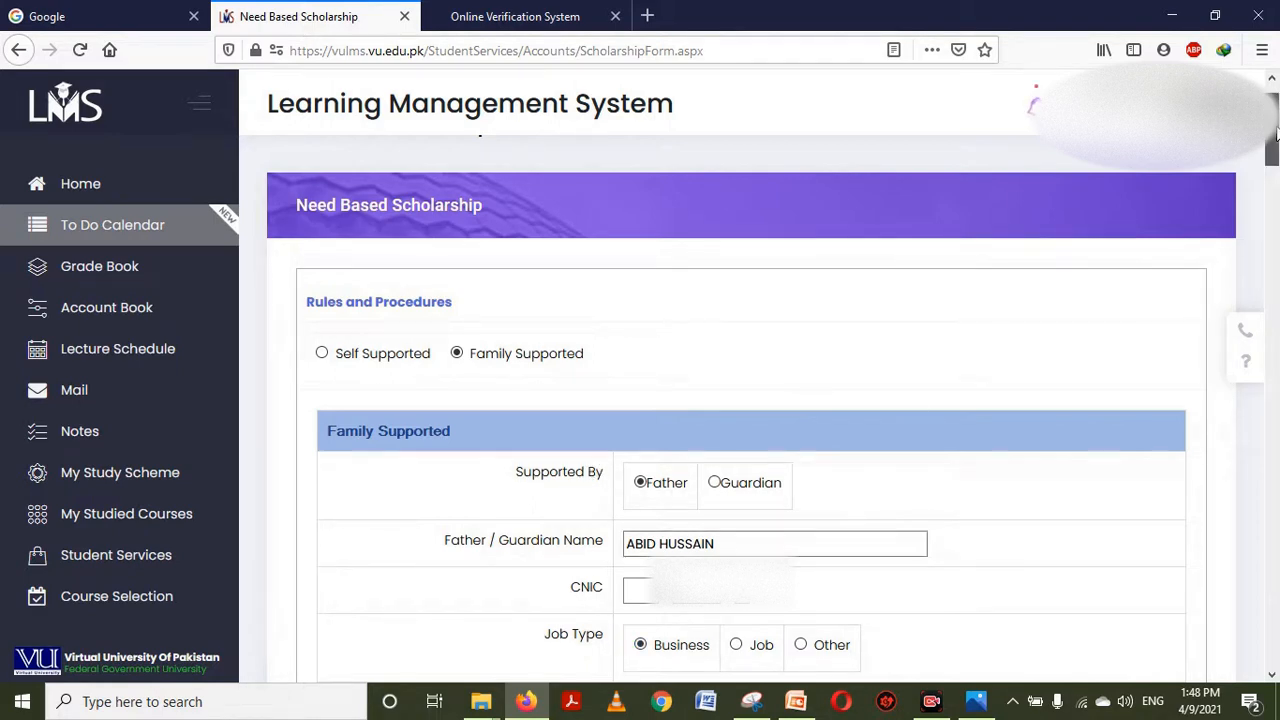
{"action": "scroll", "coordinate": [1276, 135], "scroll_direction": "down", "scroll_amount": 2}
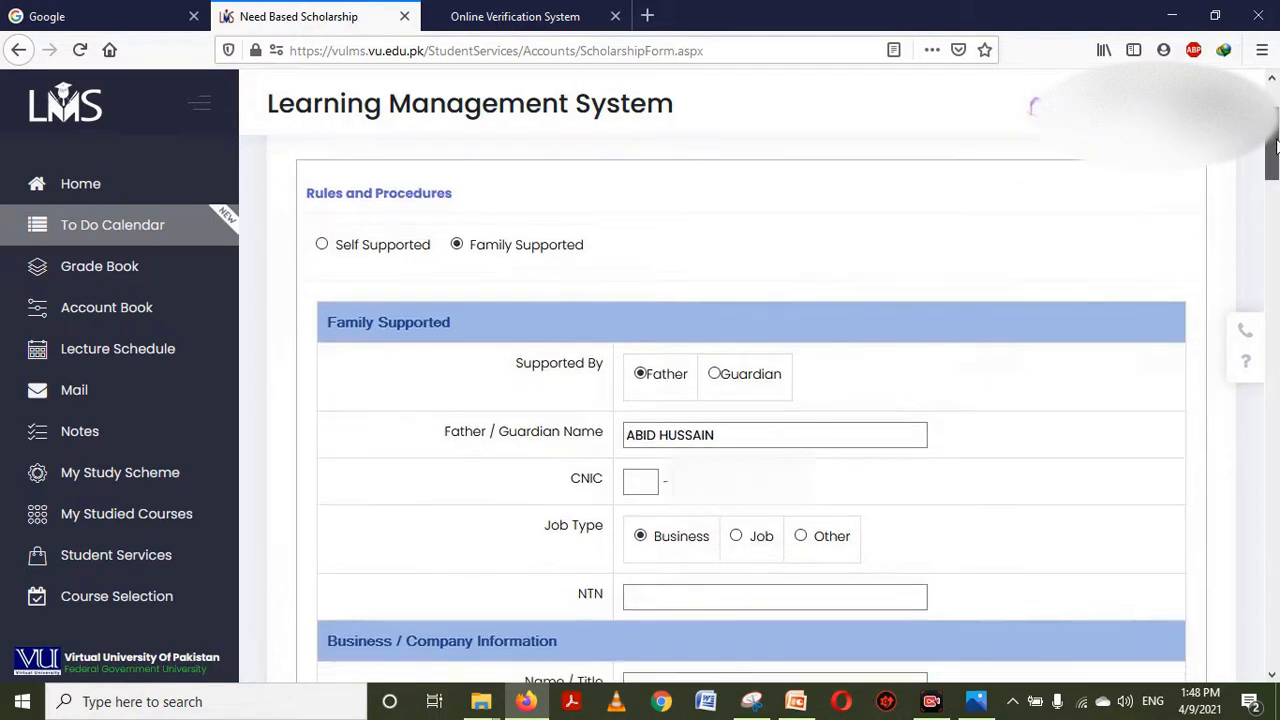
{"action": "left_click", "coordinate": [716, 375]}
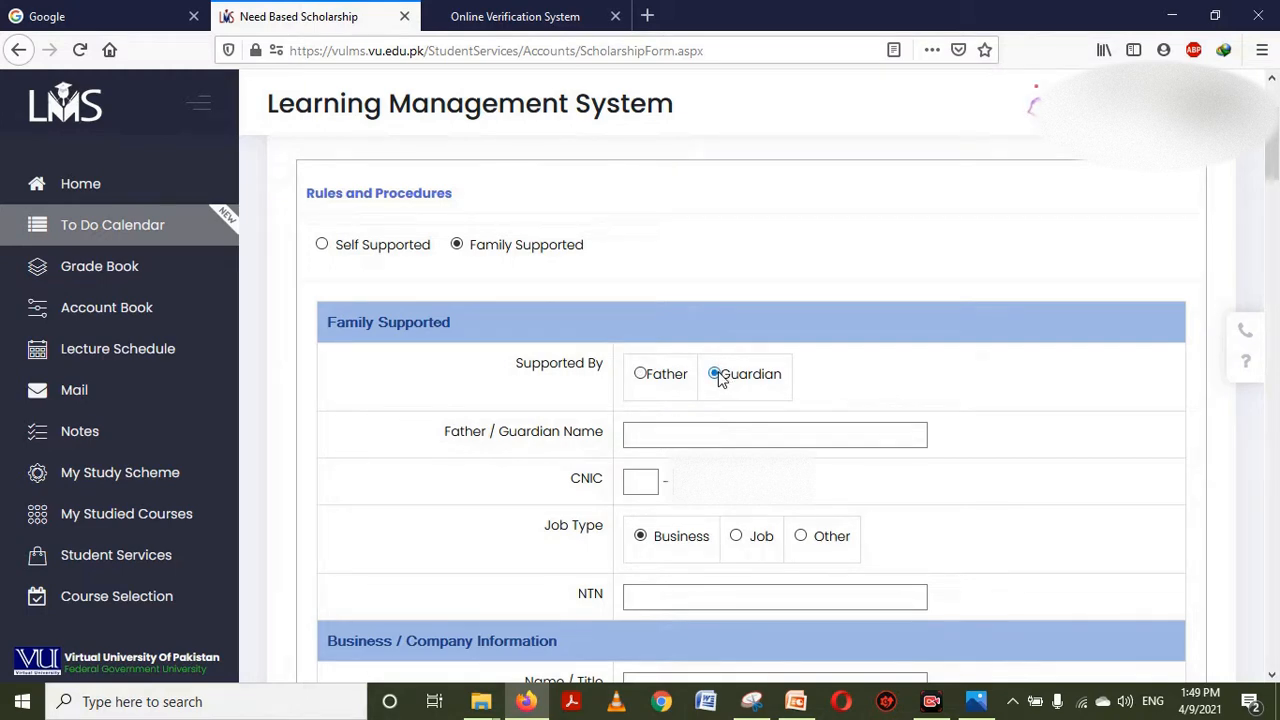
{"action": "left_click", "coordinate": [641, 375]}
Enter the father's name and his CNIC number
{"action": "left_click", "coordinate": [653, 430]}
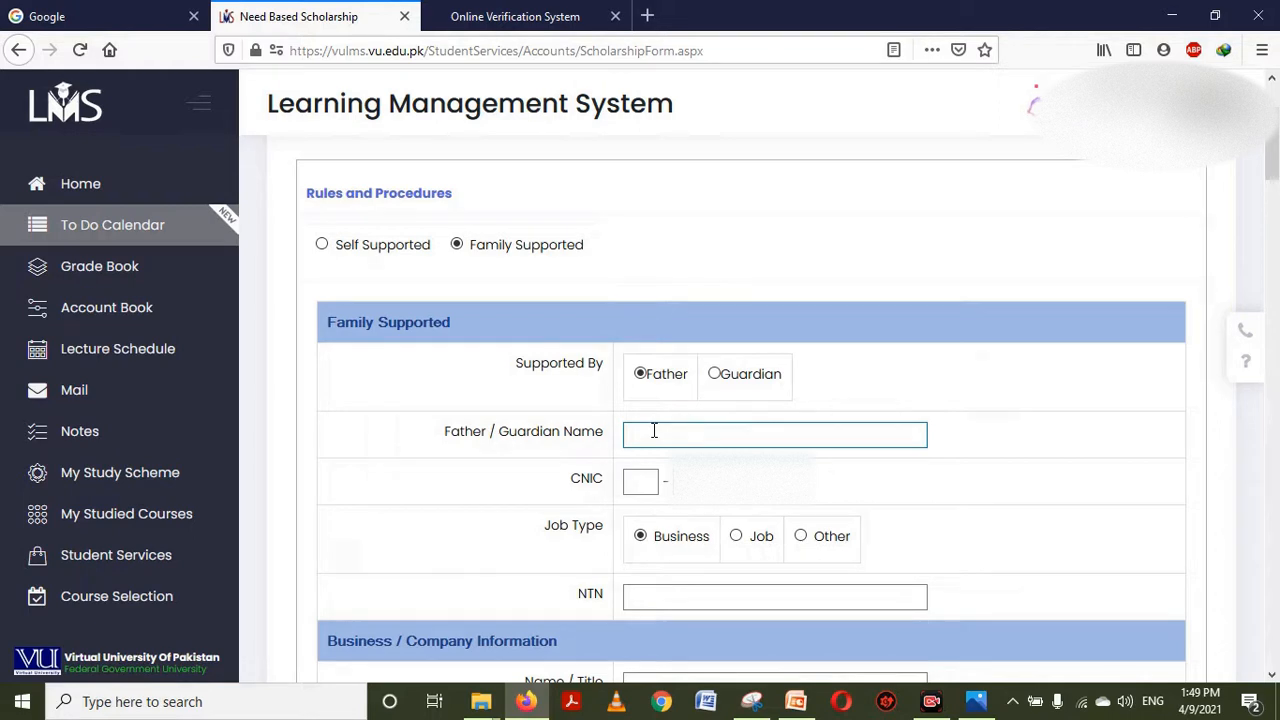
{"action": "type", "text": "abid"}
{"action": "key", "text": "BackSpace"}
{"action": "key", "text": "BackSpace"}
{"action": "key", "text": "BackSpace"}
{"action": "key", "text": "BackSpace"}
{"action": "type", "text": "Abid"}
{"action": "key", "text": "Tab"}
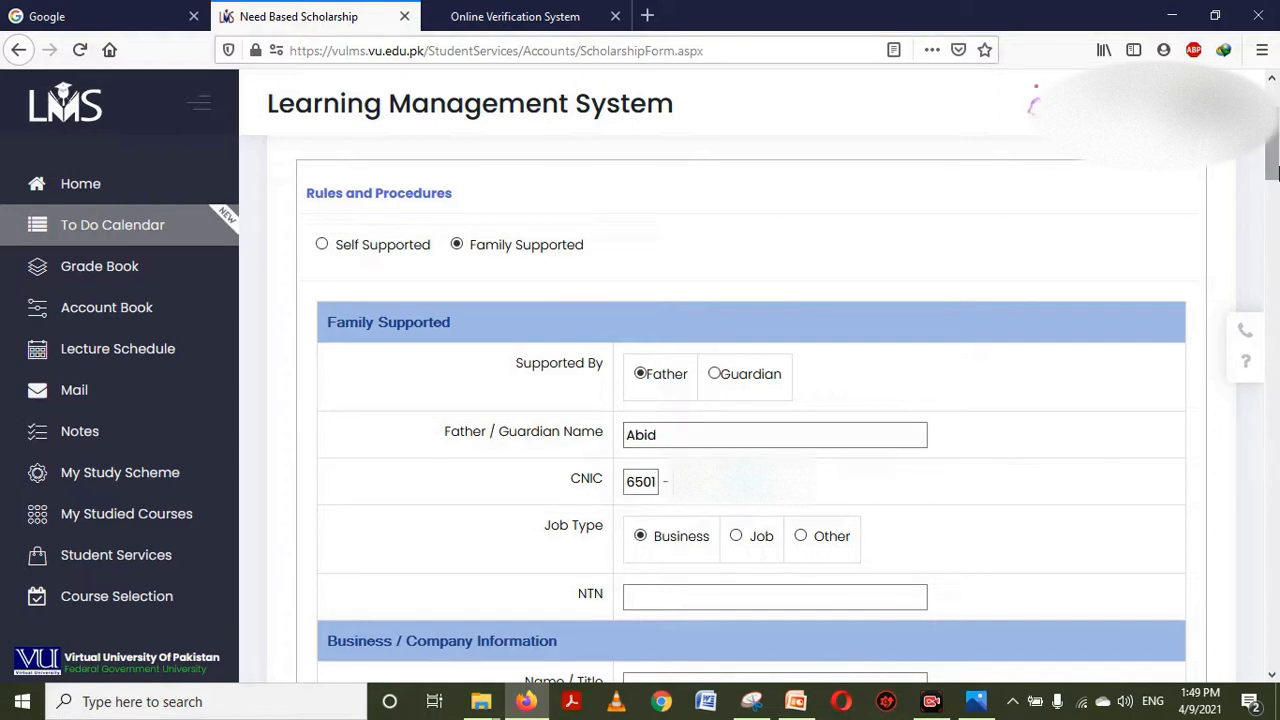
{"action": "left_click_drag", "start_coordinate": [1274, 172], "coordinate": [1274, 218]}
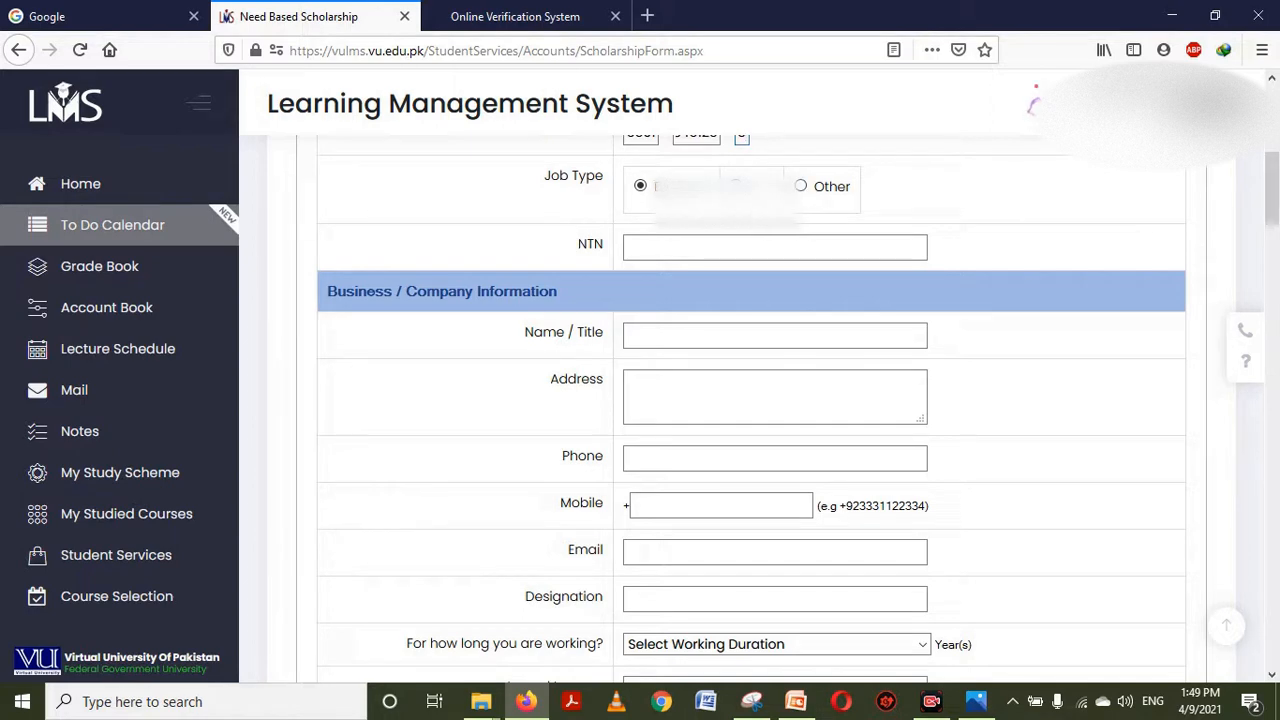
Set the father's Job Type to Other, specified as 'Retired clerk'
{"action": "left_click", "coordinate": [801, 186]}
{"action": "left_click", "coordinate": [685, 249]}
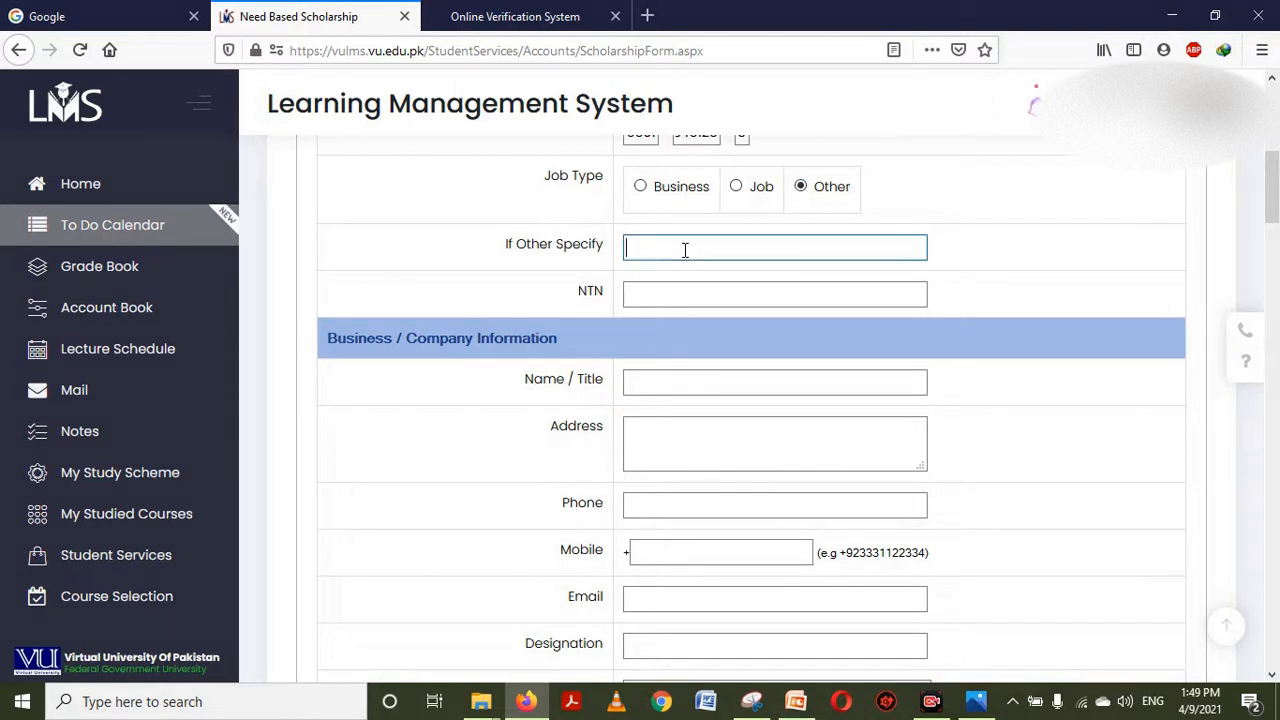
{"action": "type", "text": "Retired clerk"}
{"action": "left_click", "coordinate": [697, 290]}
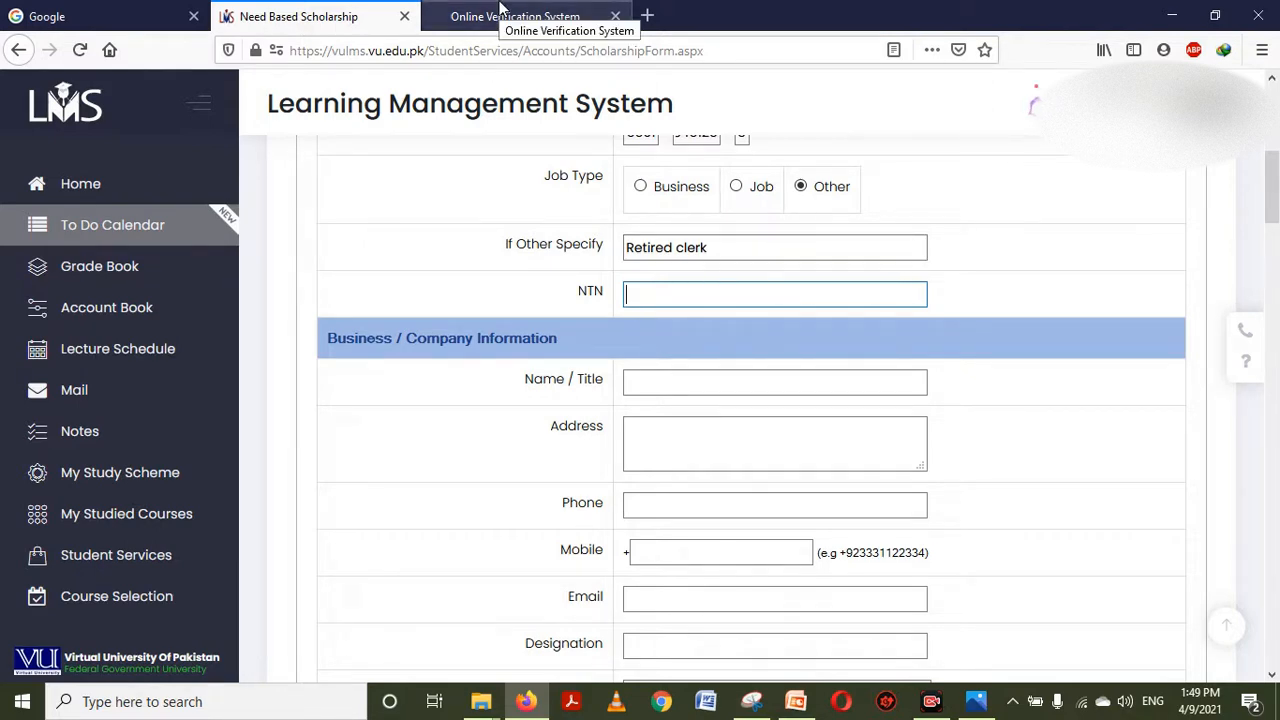
Reload the FBR verification site and start an Online NTN/STRN Inquiry by CNIC
{"action": "left_click", "coordinate": [500, 8]}
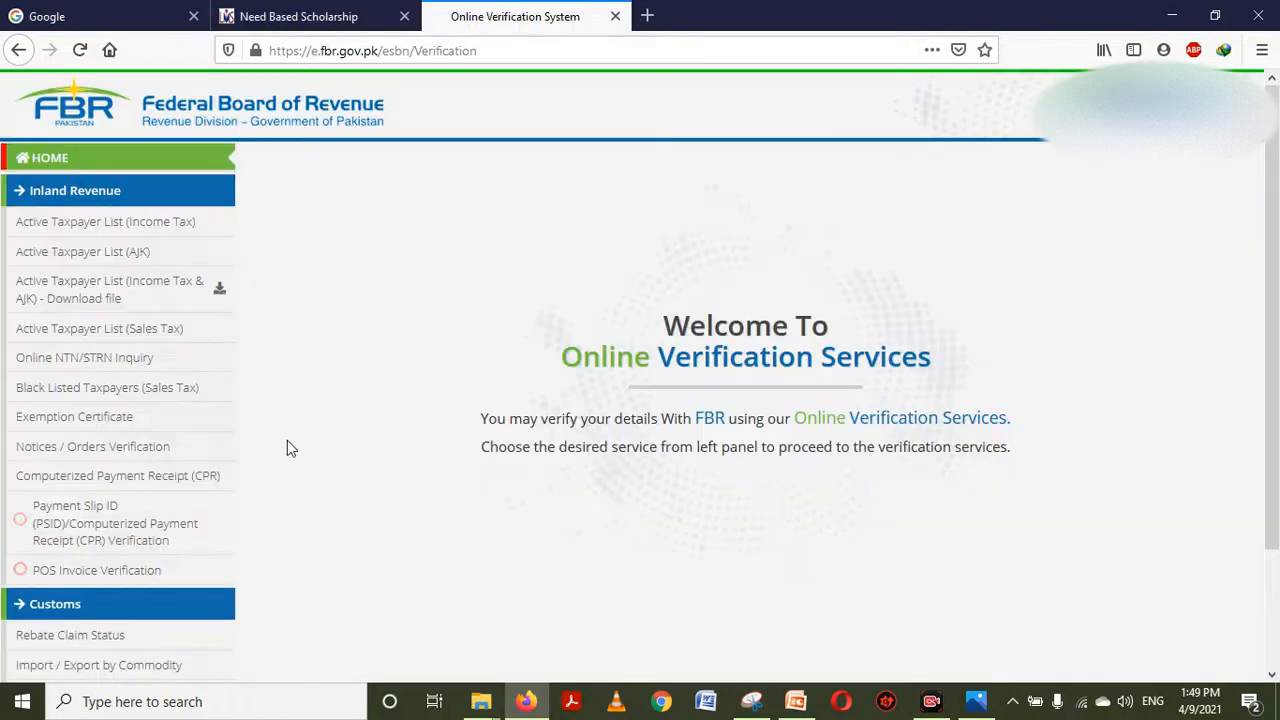
{"action": "left_click", "coordinate": [493, 54]}
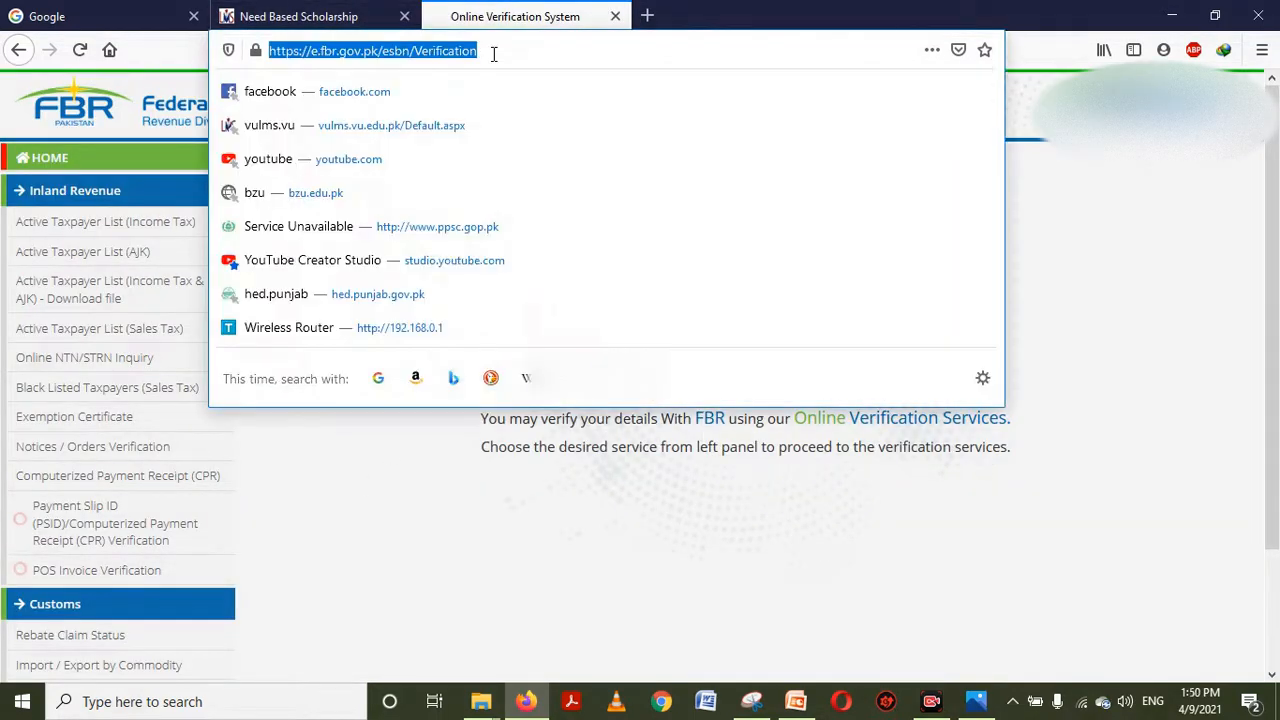
{"action": "left_click", "coordinate": [493, 54]}
{"action": "key", "text": "Return"}
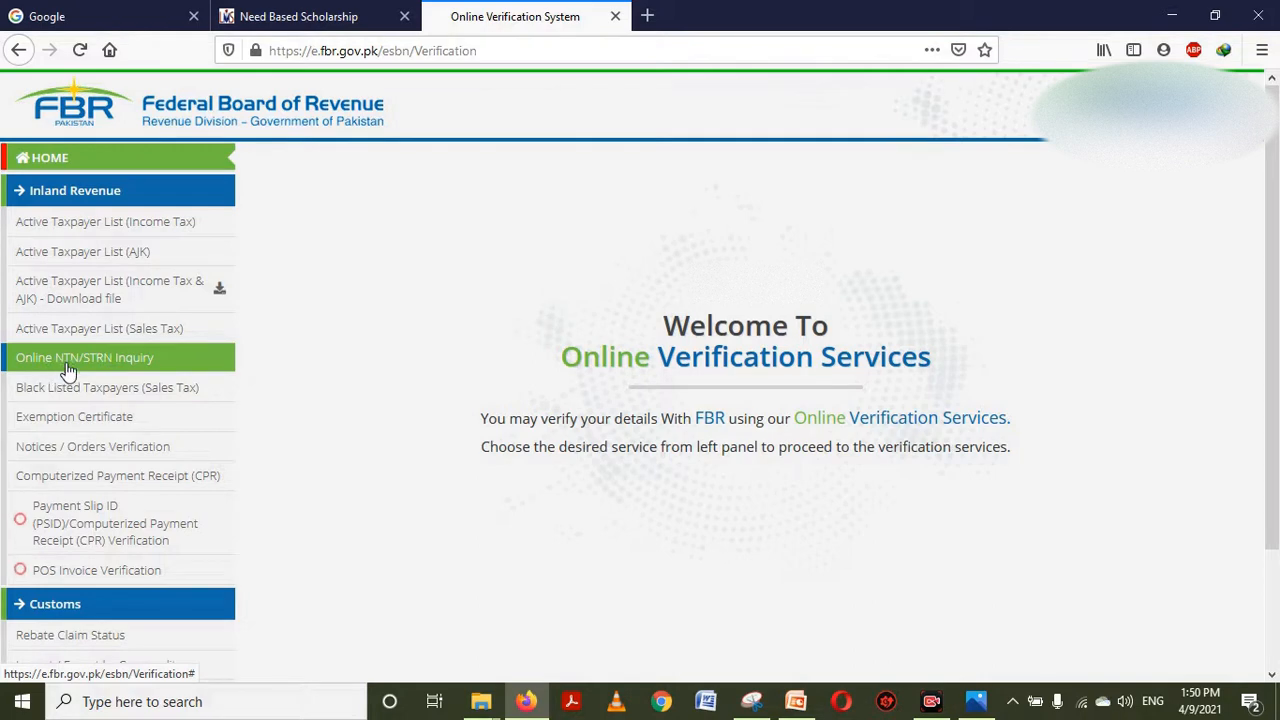
{"action": "left_click", "coordinate": [65, 368]}
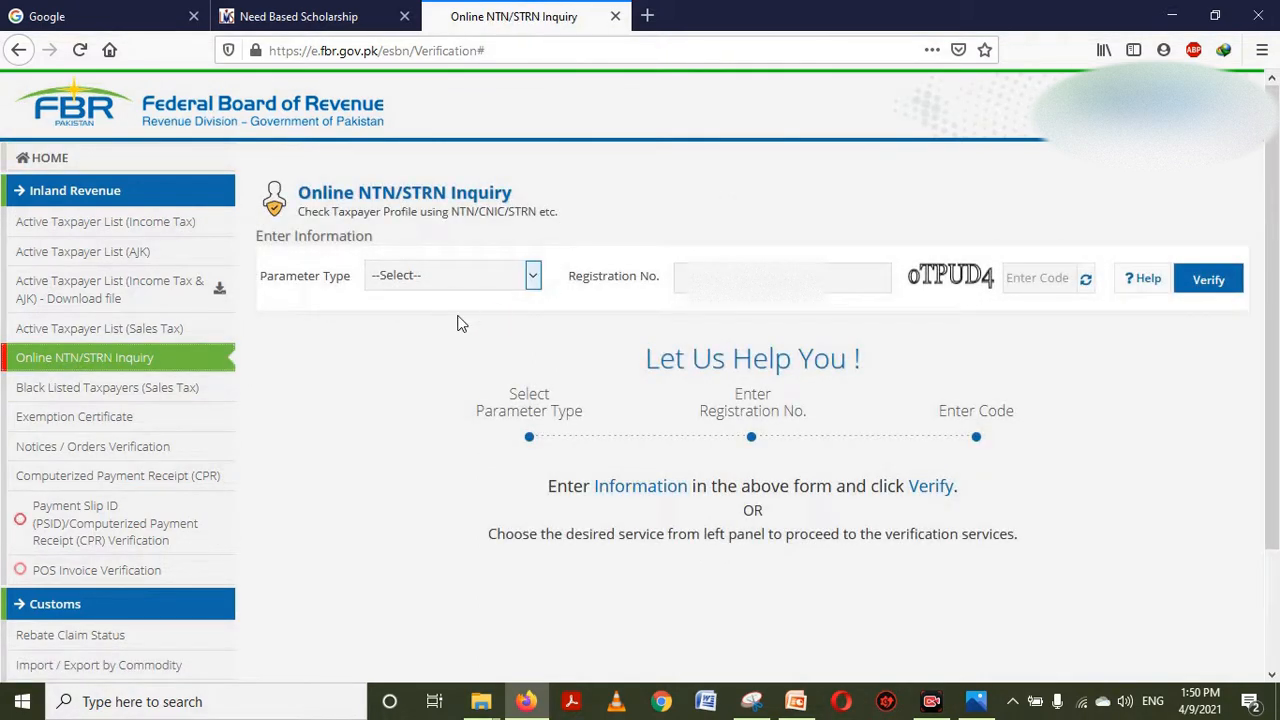
{"action": "left_click", "coordinate": [531, 280]}
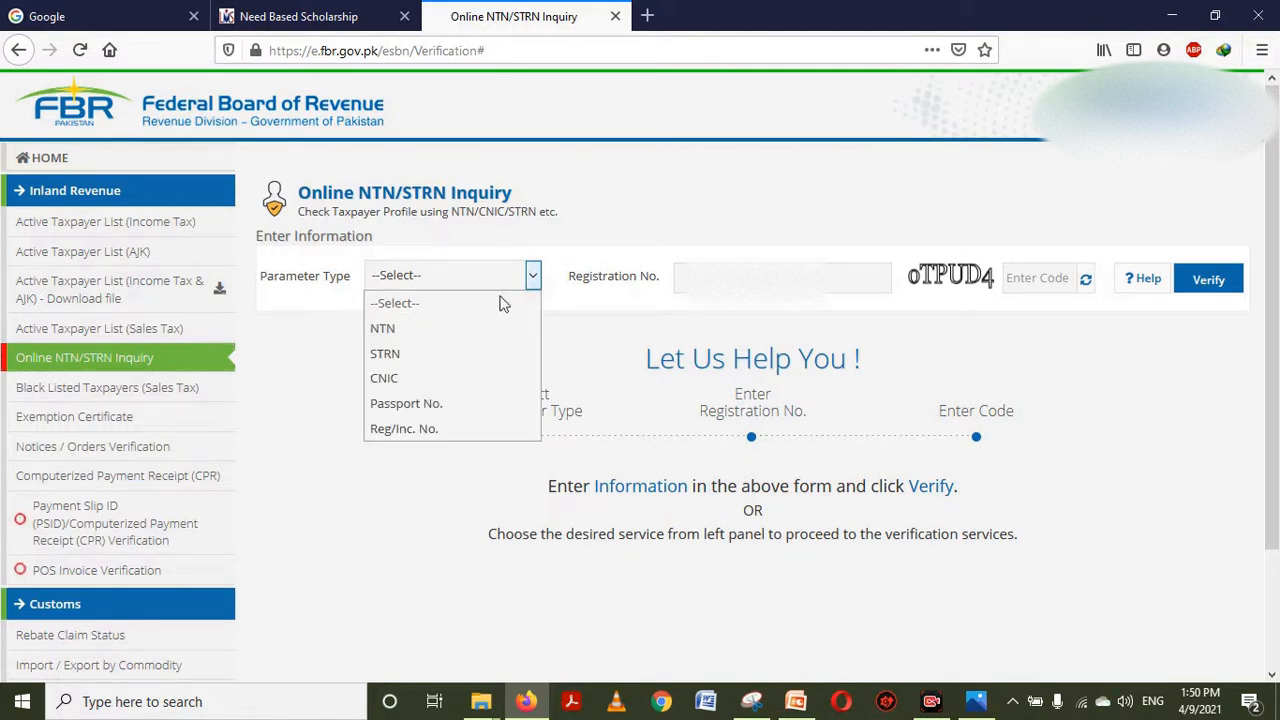
{"action": "left_click", "coordinate": [431, 380]}
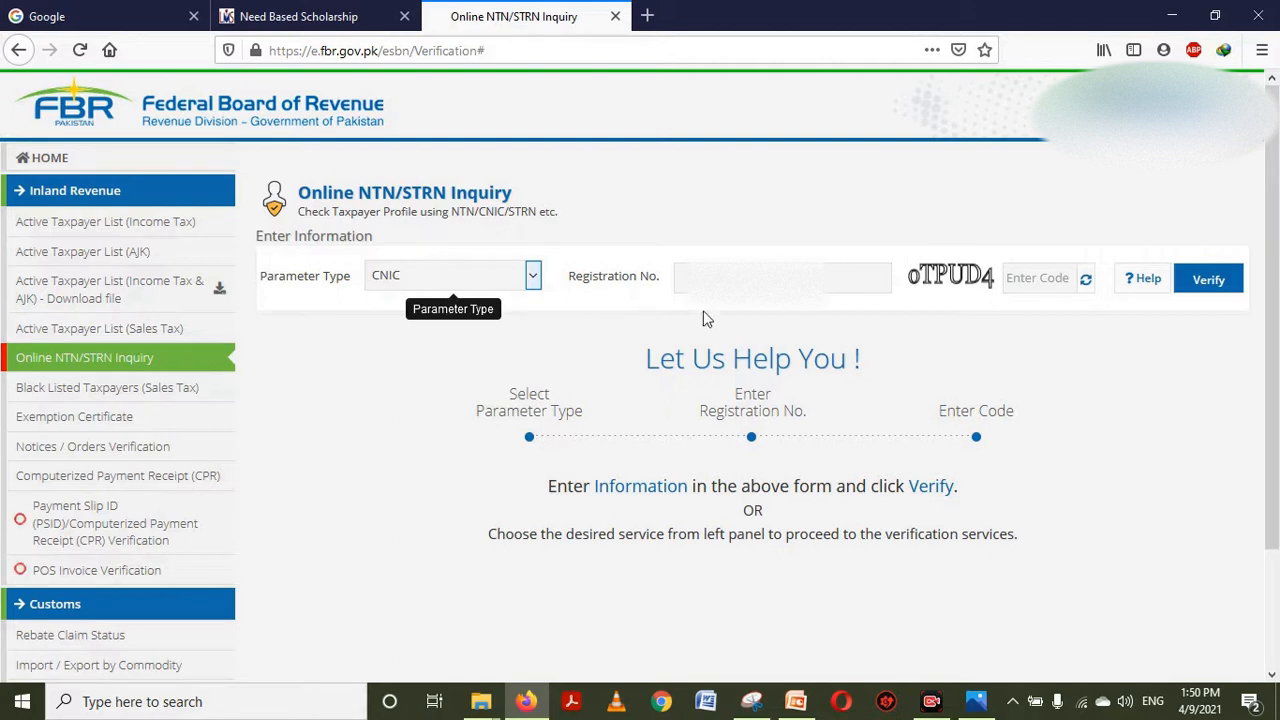
Verify the father's CNIC with the captcha code and select the profile's Reference No
{"action": "left_click", "coordinate": [757, 280]}
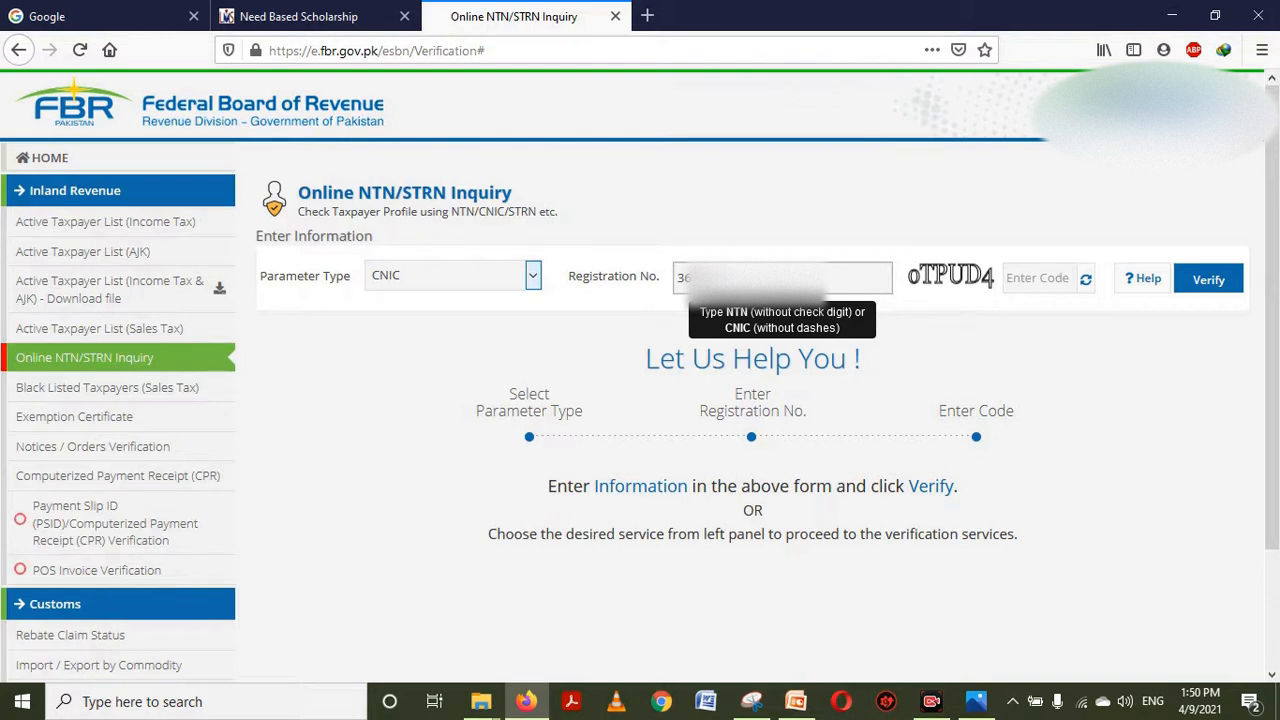
{"action": "left_click", "coordinate": [1045, 272]}
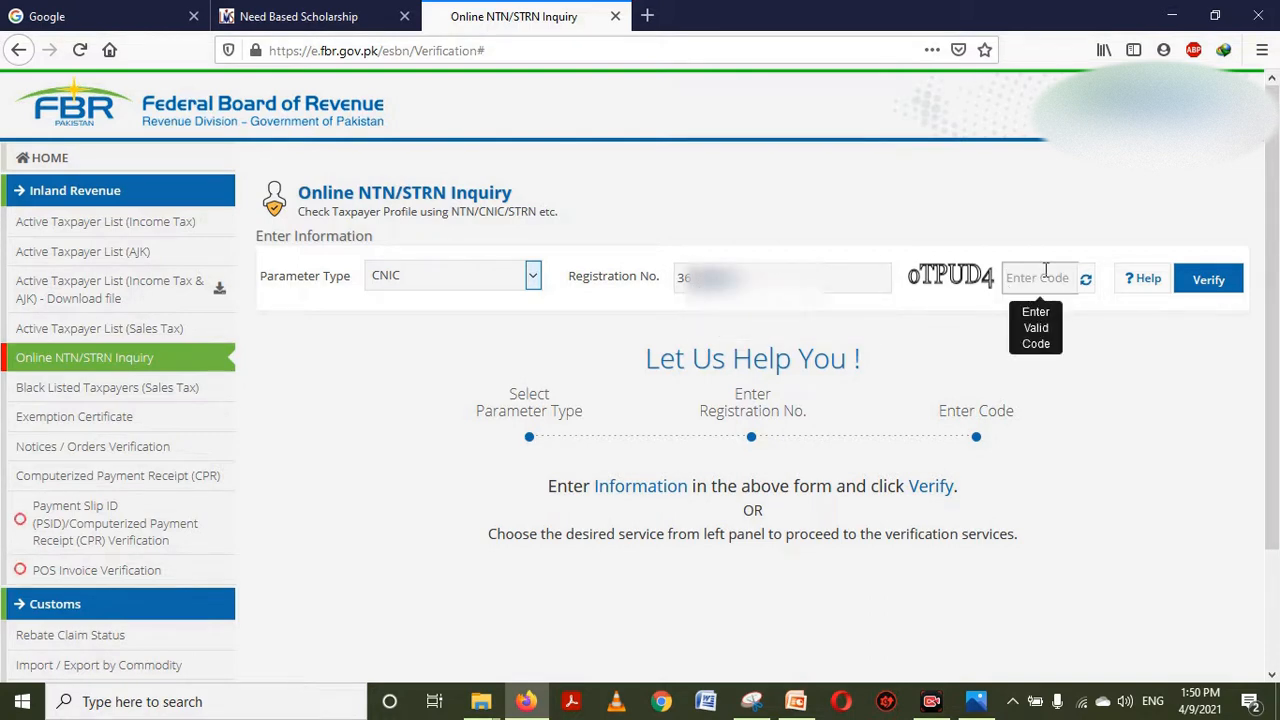
{"action": "type", "text": "oTPUD4"}
{"action": "left_click", "coordinate": [1208, 283]}
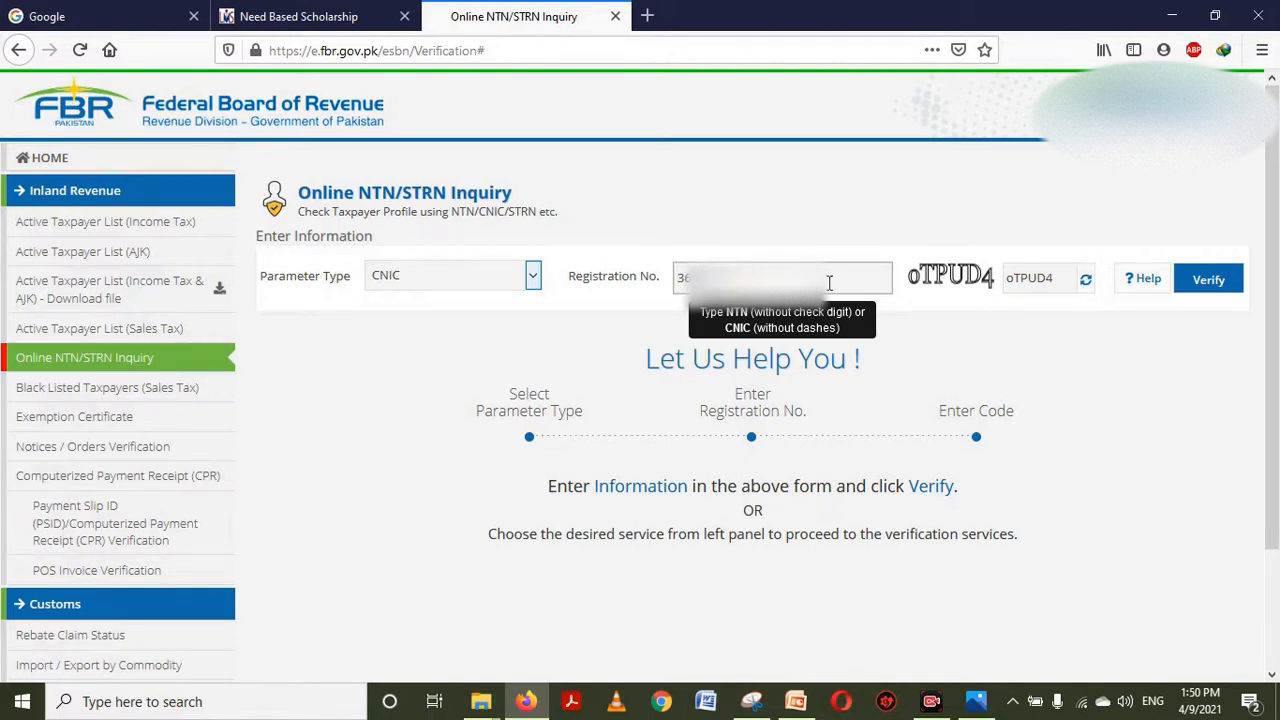
{"action": "left_click", "coordinate": [1207, 282]}
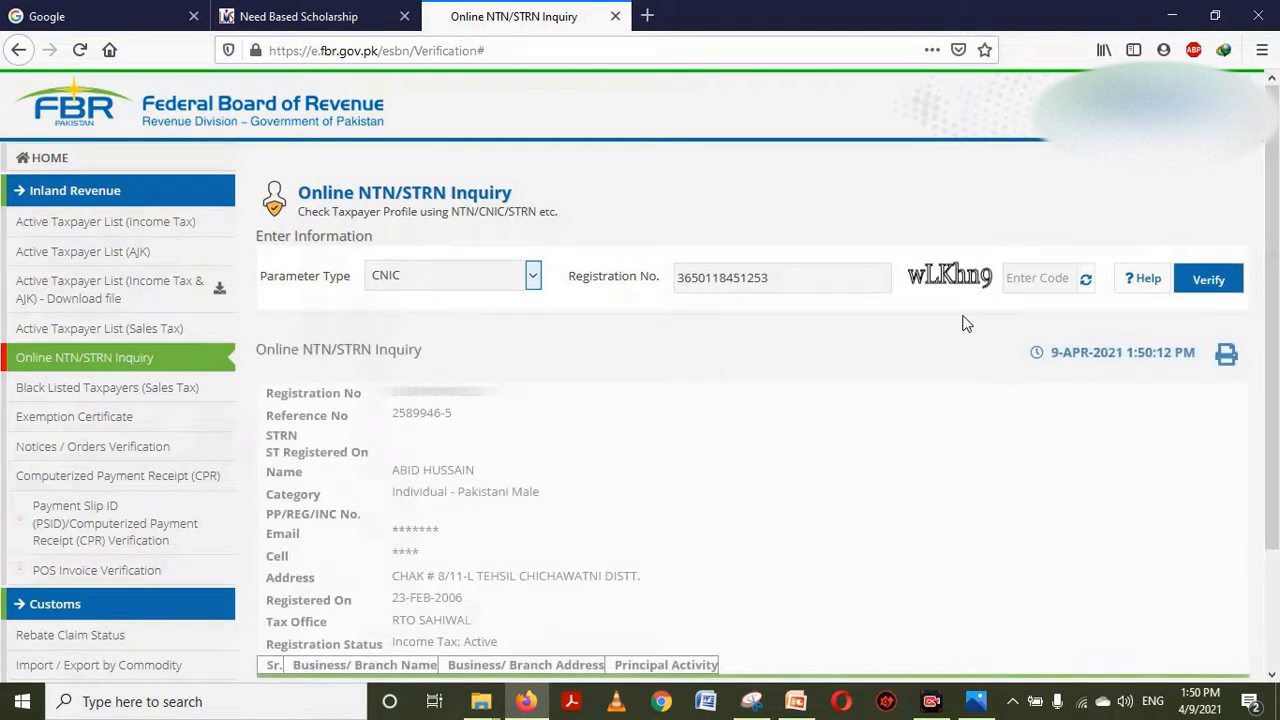
{"action": "scroll", "coordinate": [1275, 315], "scroll_direction": "down", "scroll_amount": 1}
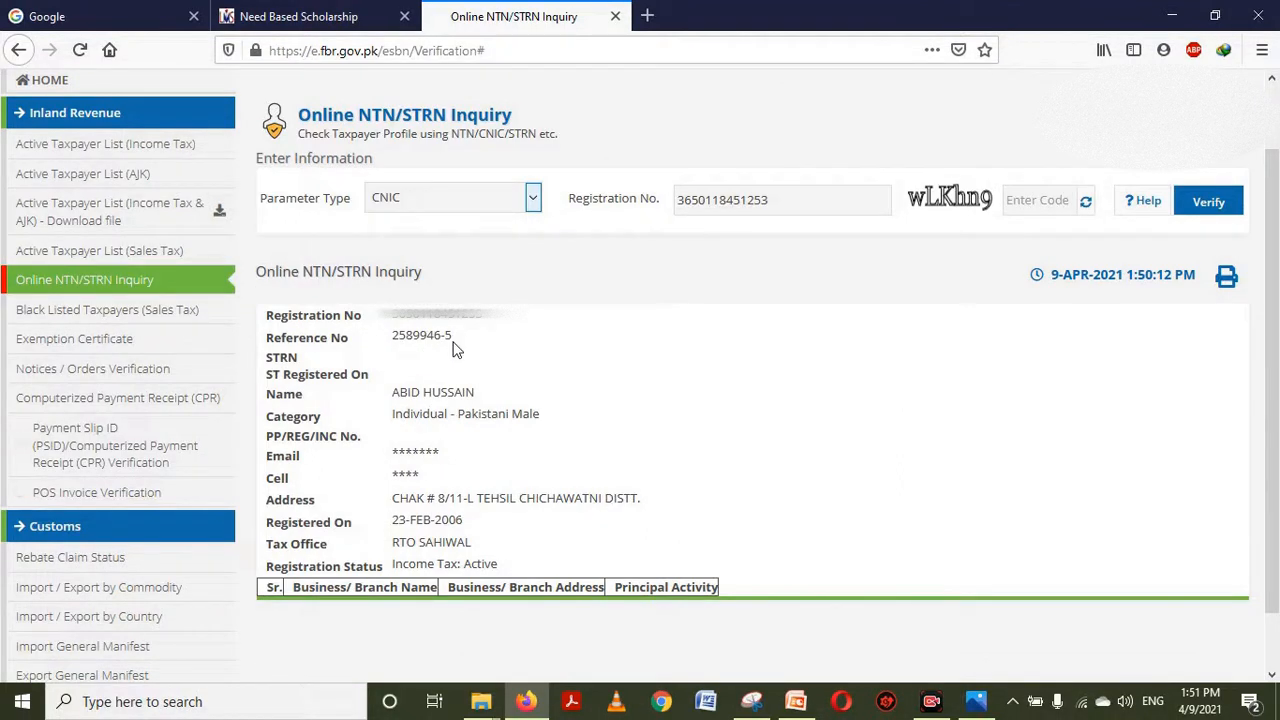
{"action": "triple_click", "coordinate": [414, 336]}
{"action": "key", "text": "ctrl+c"}
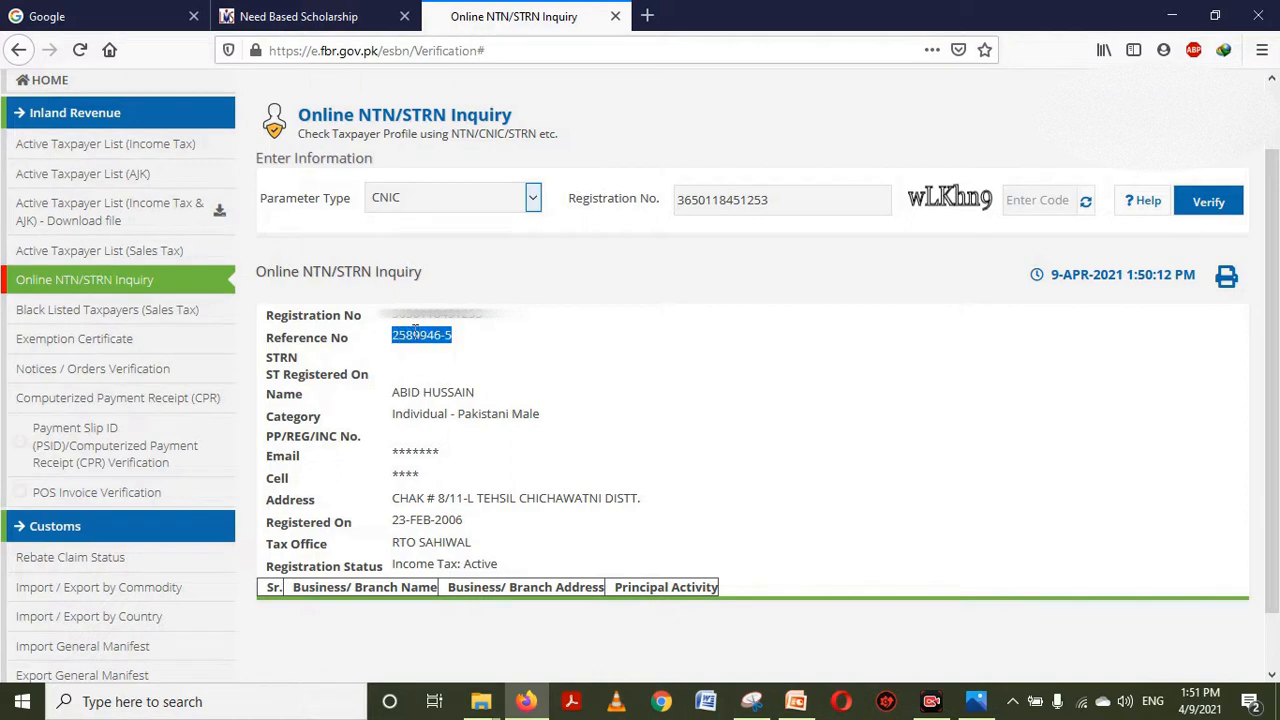
Paste the father's reference number into the NTN field of the scholarship form
{"action": "left_click", "coordinate": [320, 14]}
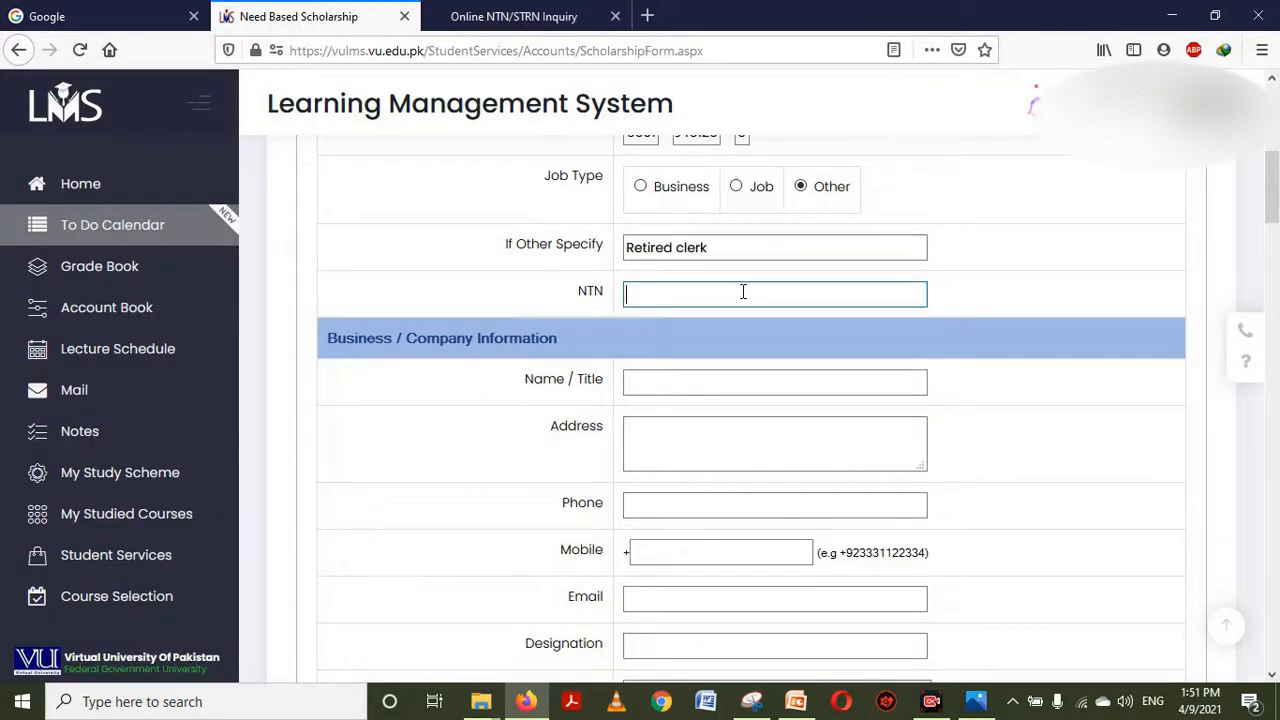
{"action": "key", "text": "ctrl+v"}
{"action": "left_click_drag", "start_coordinate": [1277, 181], "coordinate": [1278, 201]}
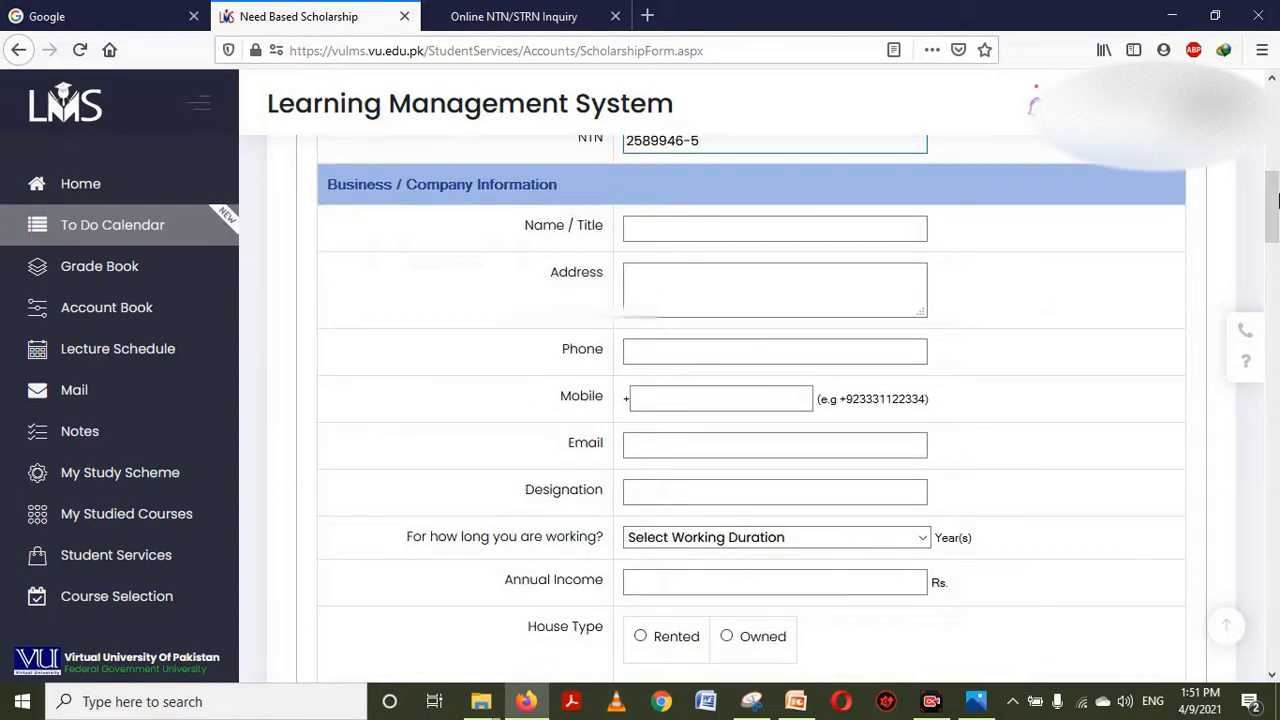
Fill in the business Name / Title and business address, moving on to Mobile
{"action": "left_click", "coordinate": [652, 229]}
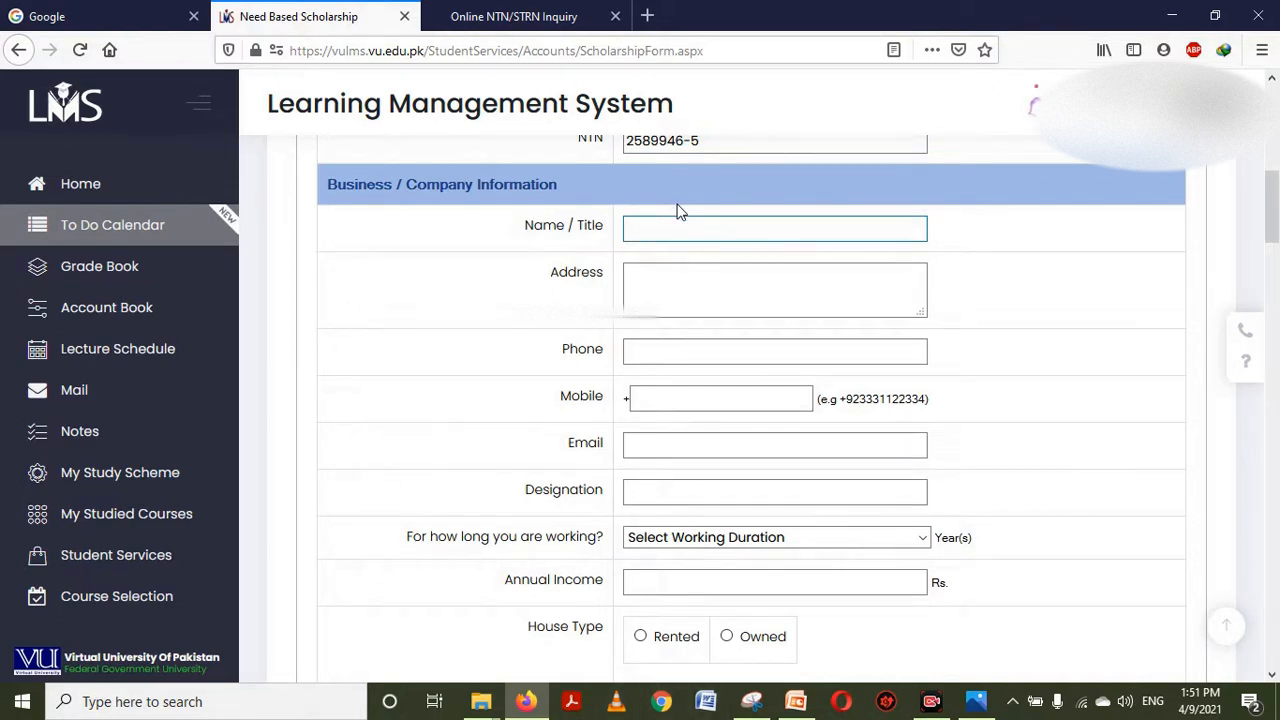
{"action": "type", "text": "M"}
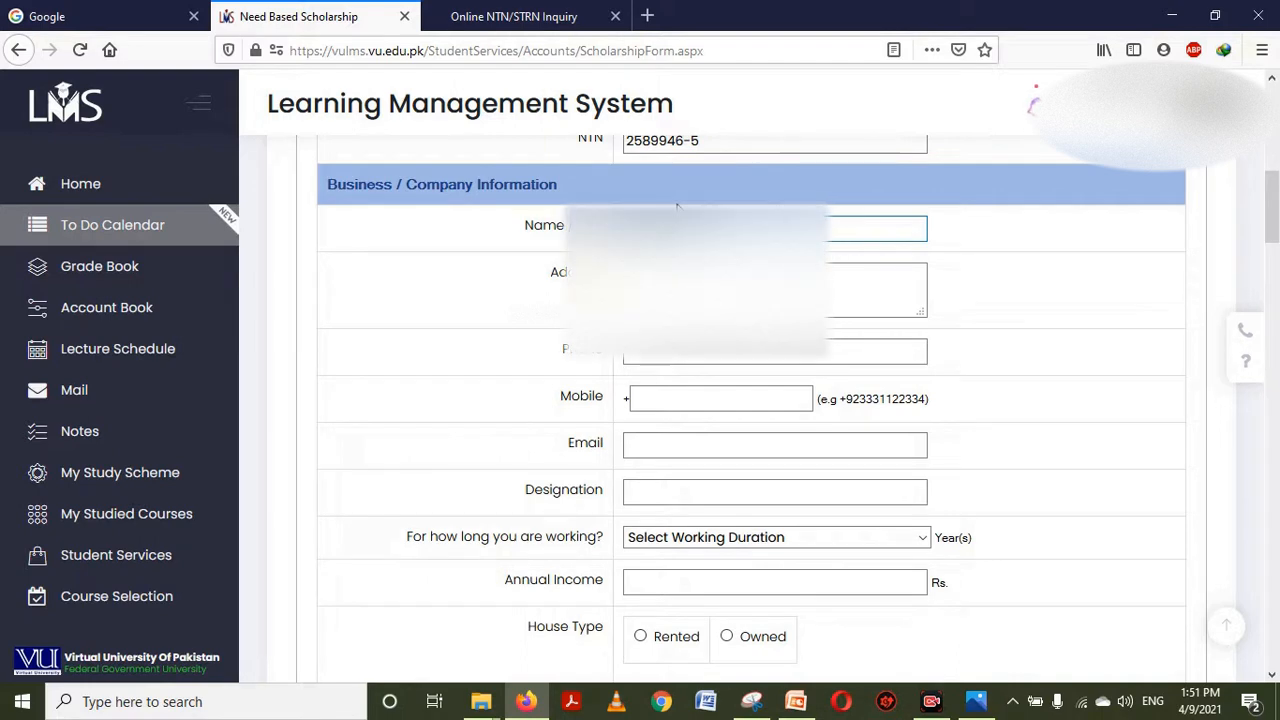
{"action": "type", "text": "sain"}
{"action": "key", "text": "Tab"}
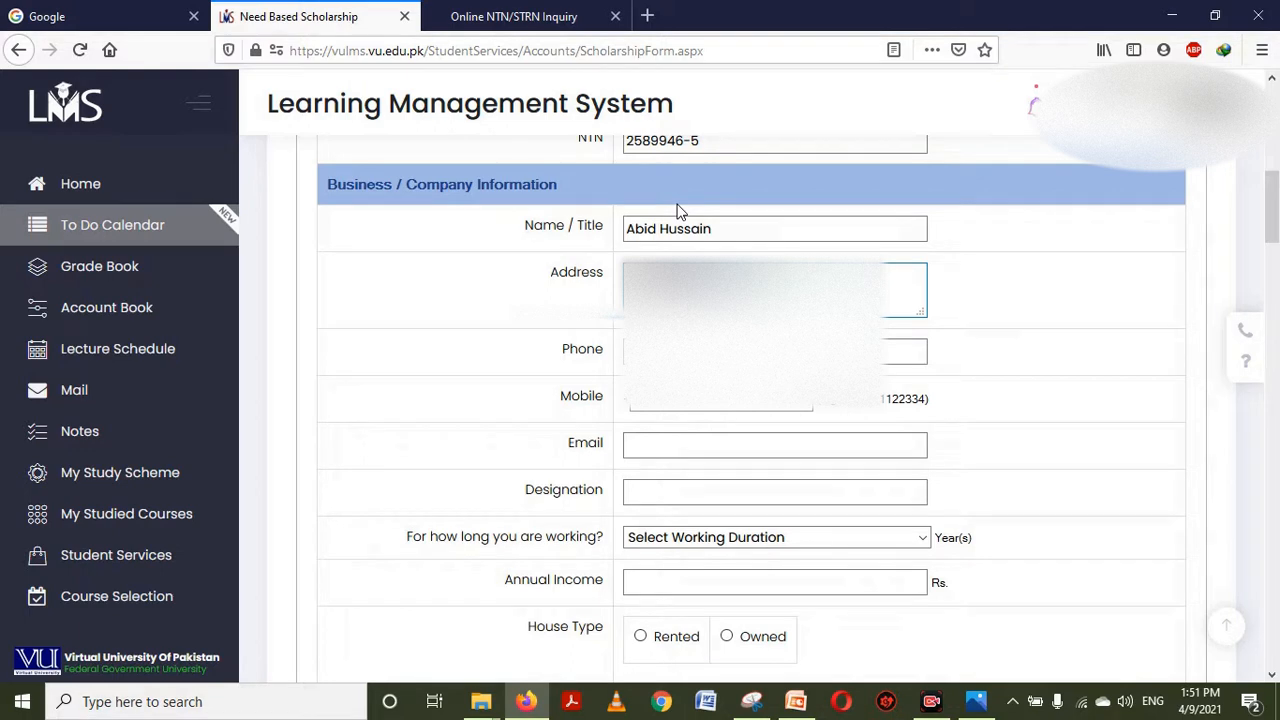
{"action": "type", "text": "ct sahiw"}
{"action": "key", "text": "Tab"}
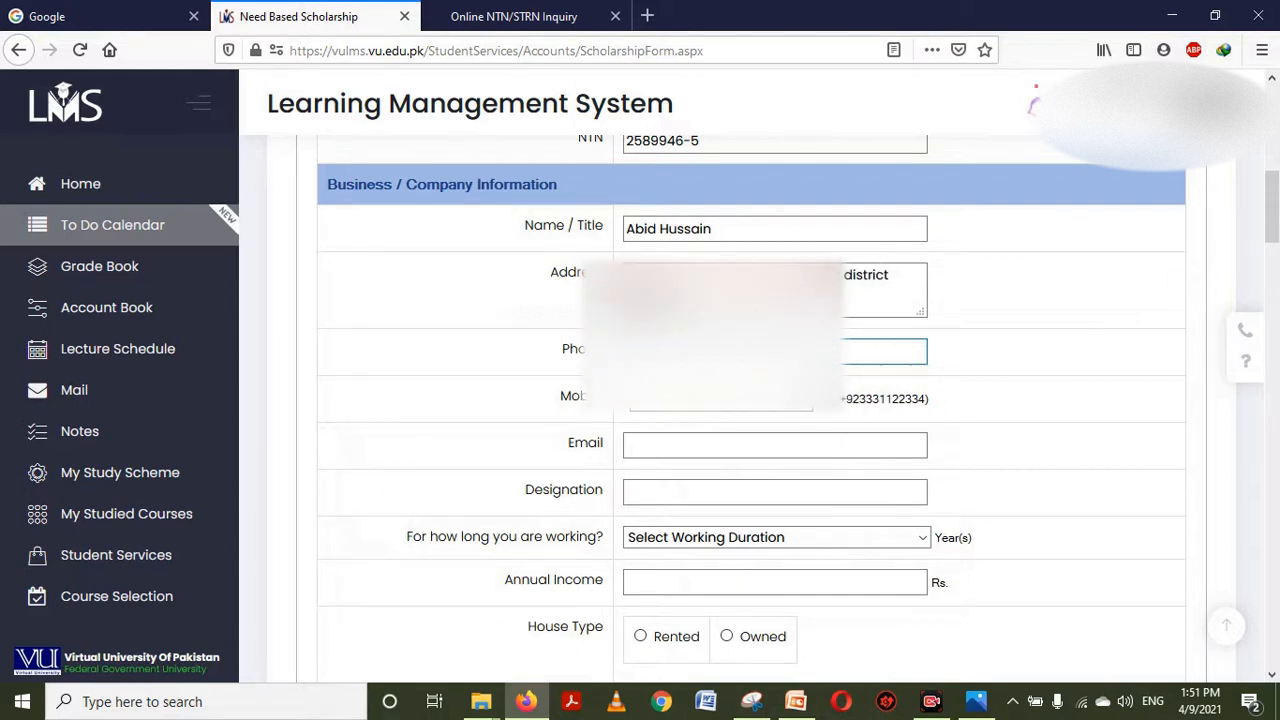
{"action": "key", "text": "Tab"}
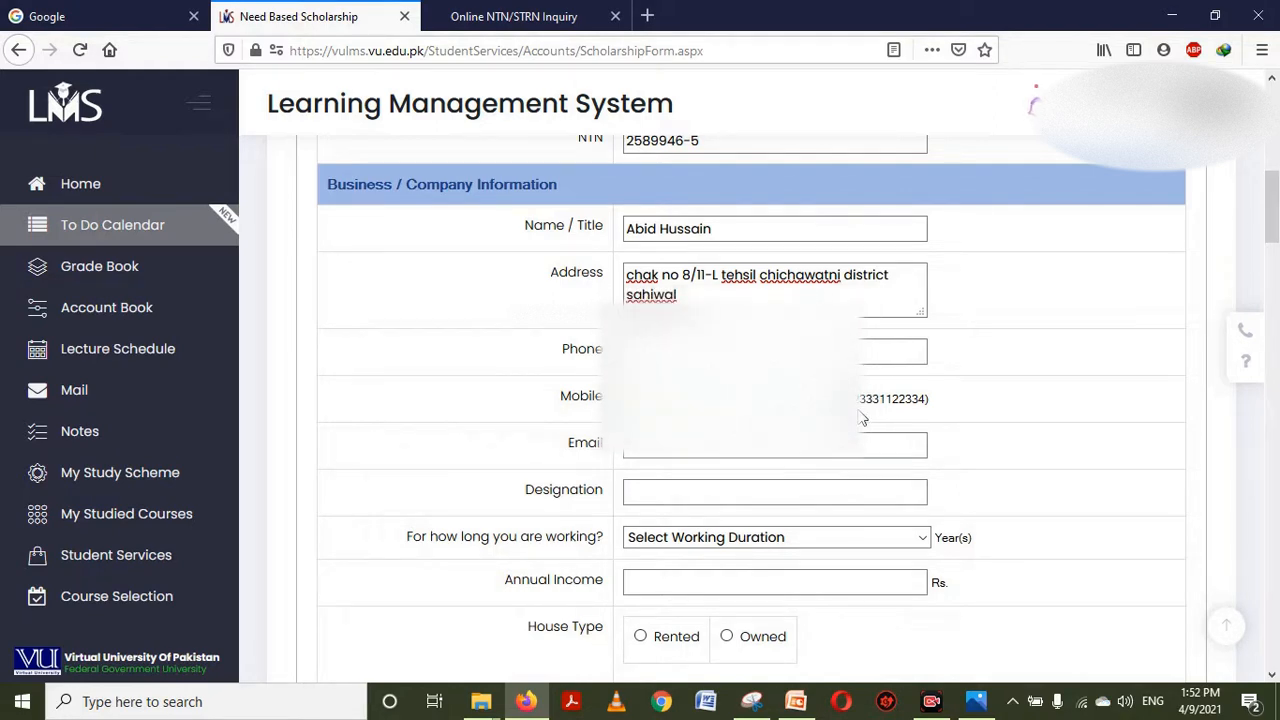
Enter designation 'retired clerk' and choose 10+ years working duration
{"action": "left_click", "coordinate": [800, 445]}
{"action": "left_click_drag", "start_coordinate": [1277, 245], "coordinate": [1277, 263]}
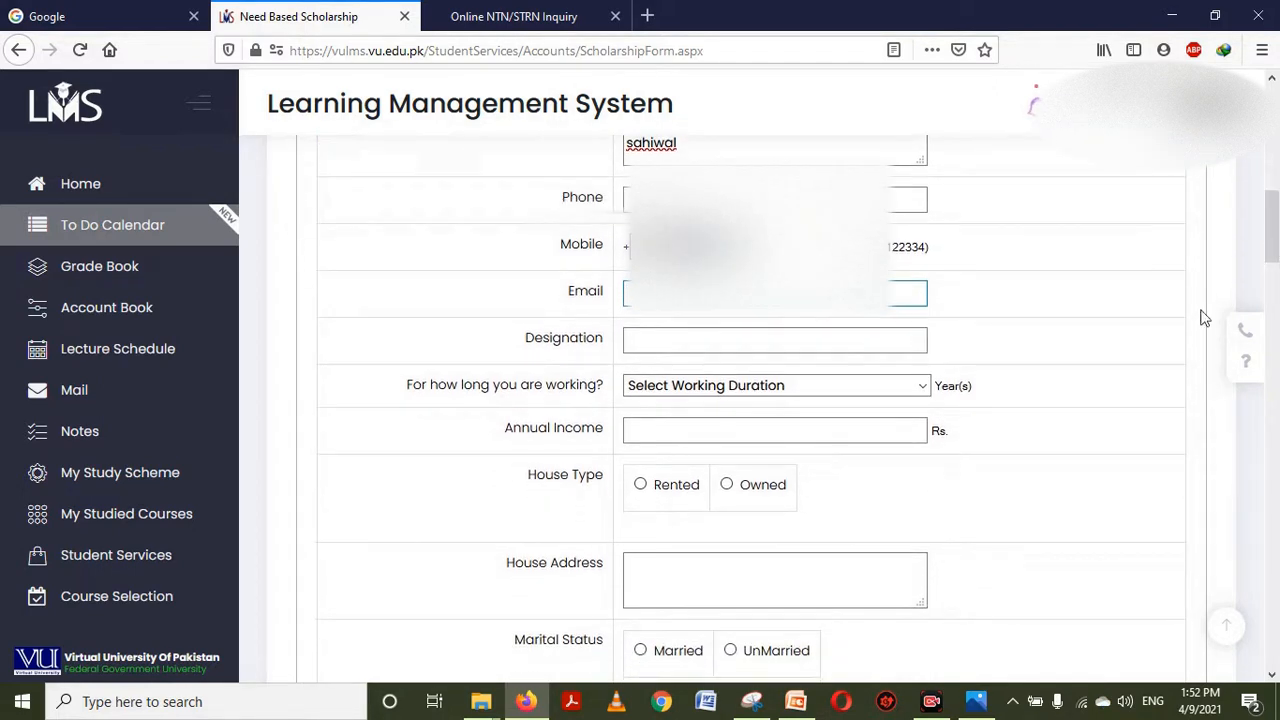
{"action": "left_click", "coordinate": [644, 350]}
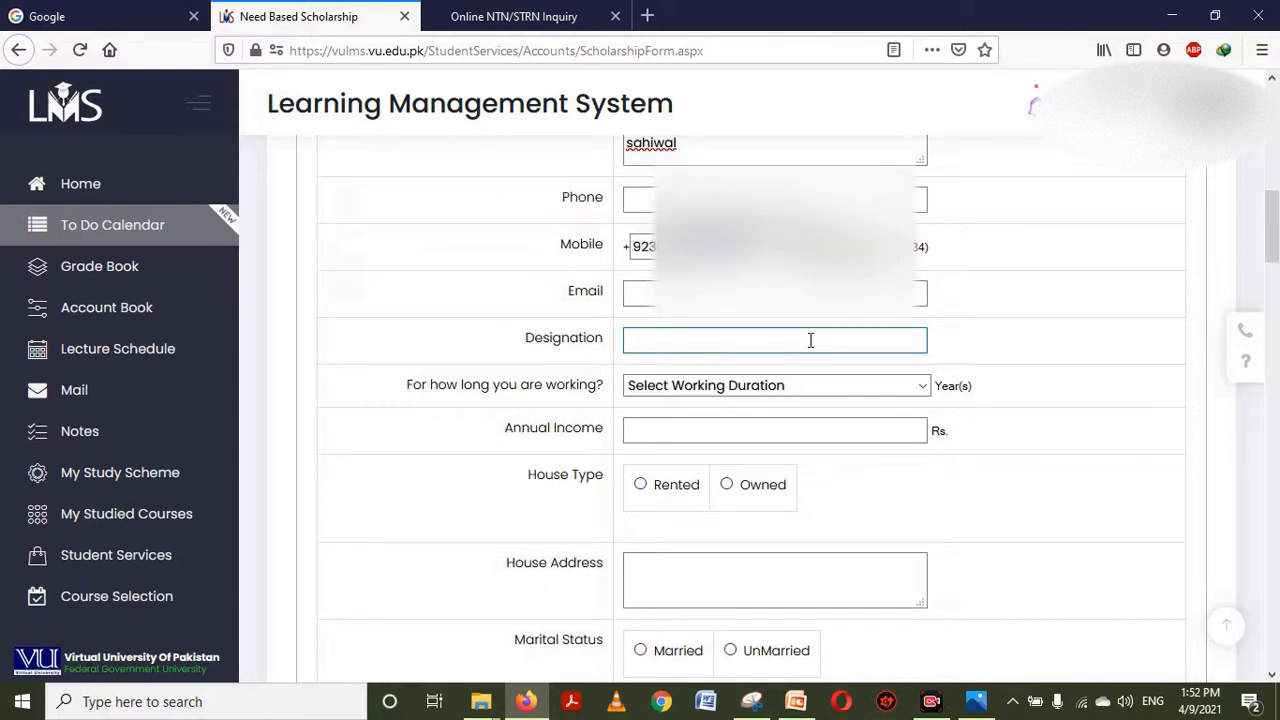
{"action": "type", "text": "c"}
{"action": "key", "text": "BackSpace"}
{"action": "type", "text": "re"}
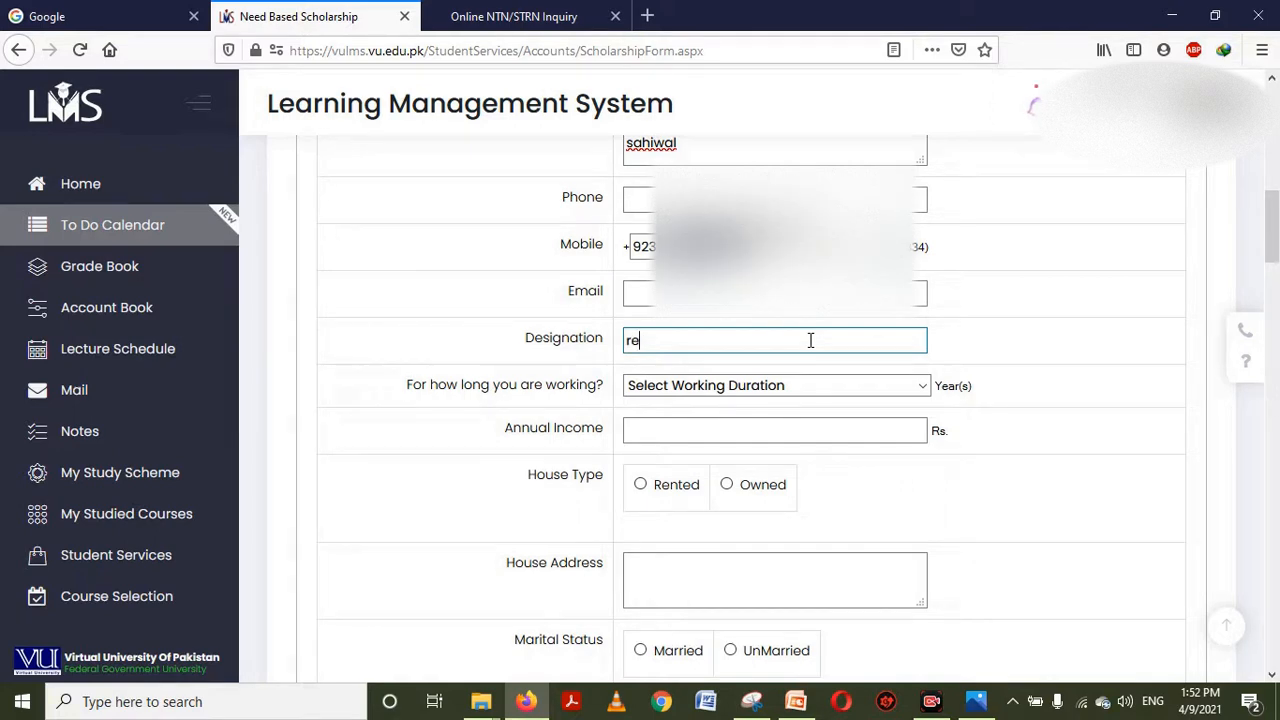
{"action": "type", "text": "tired cl"}
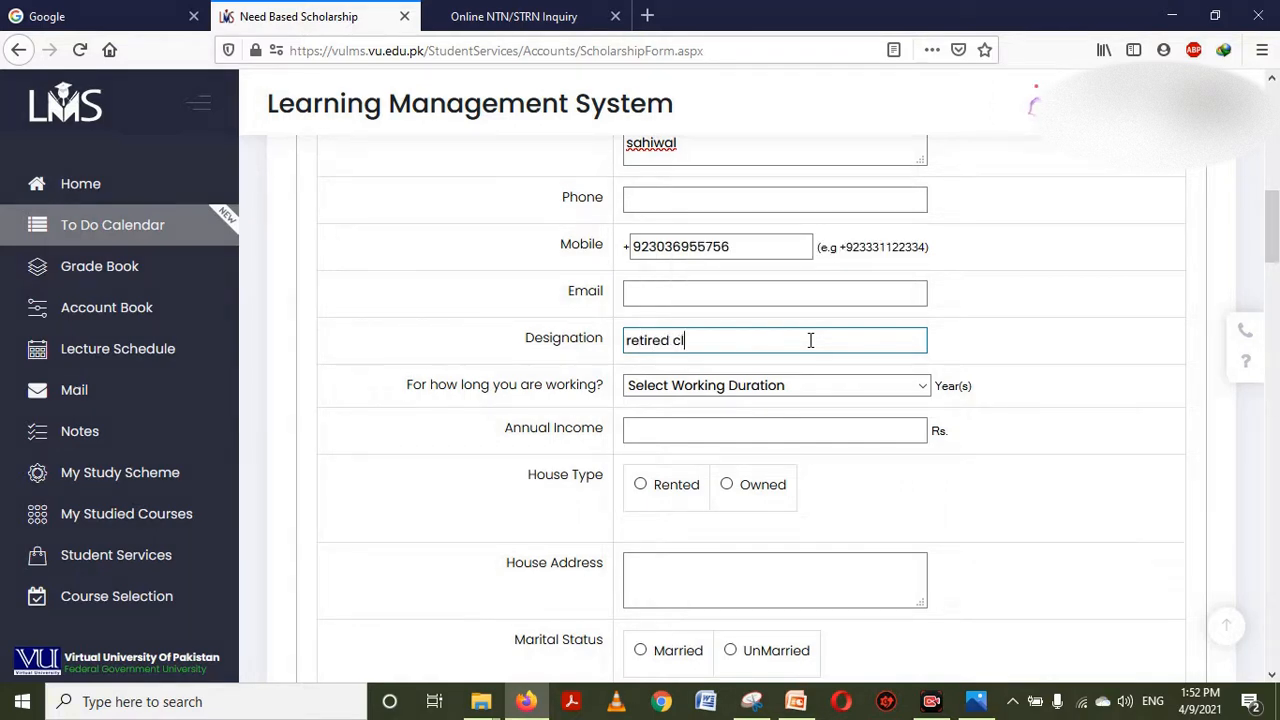
{"action": "type", "text": "erk"}
{"action": "key", "text": "Tab"}
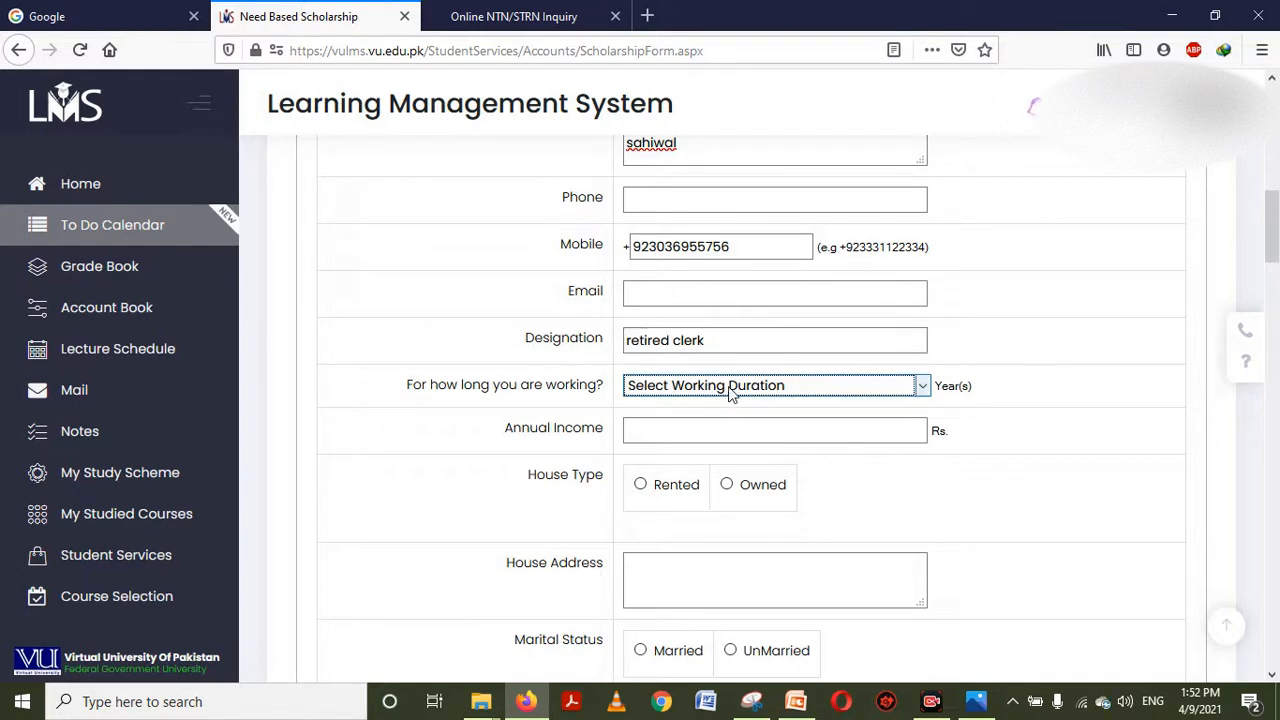
{"action": "left_click", "coordinate": [730, 390]}
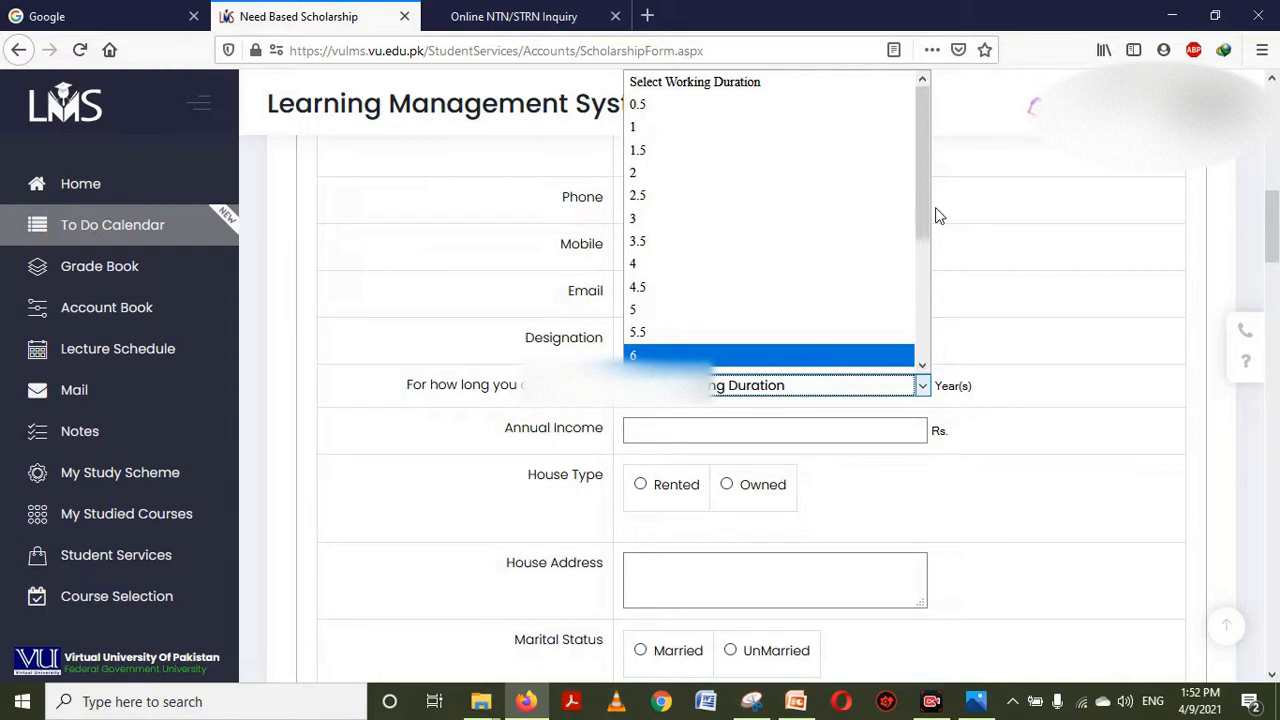
{"action": "left_click_drag", "start_coordinate": [920, 220], "coordinate": [918, 376]}
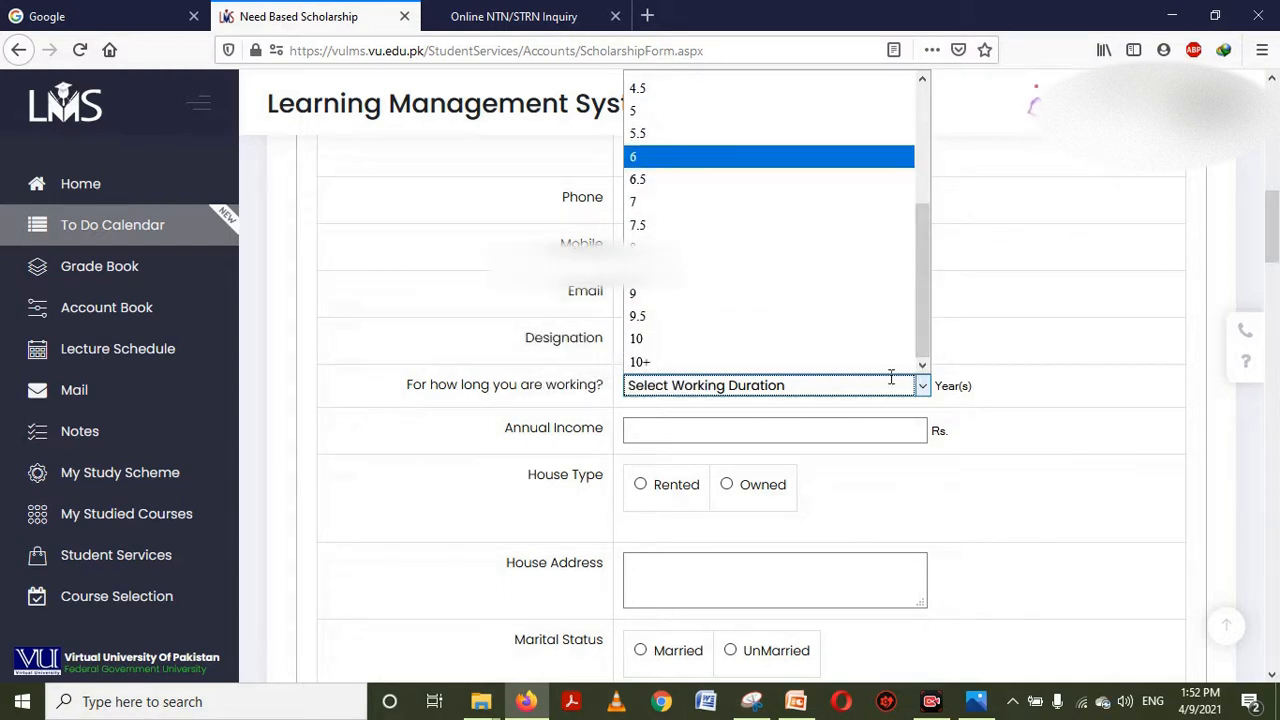
{"action": "left_click", "coordinate": [693, 364]}
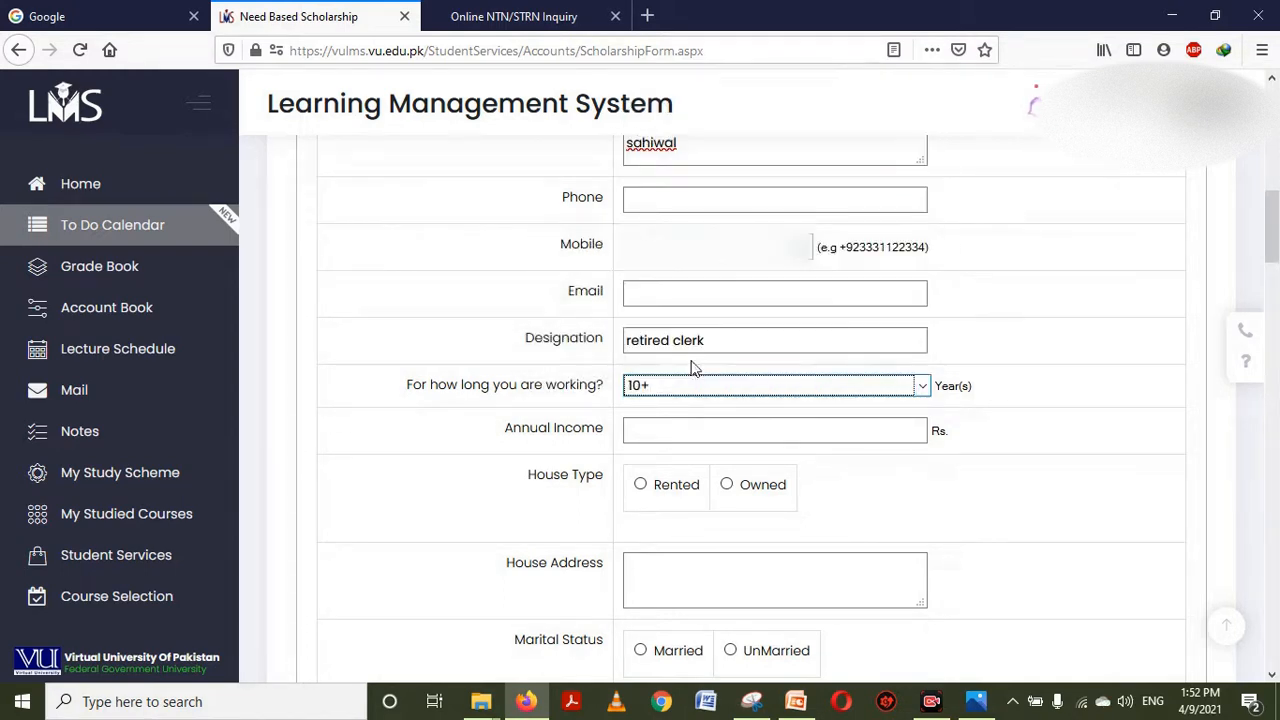
Enter annual income 103200 and mark the house as Owned
{"action": "left_click", "coordinate": [716, 441]}
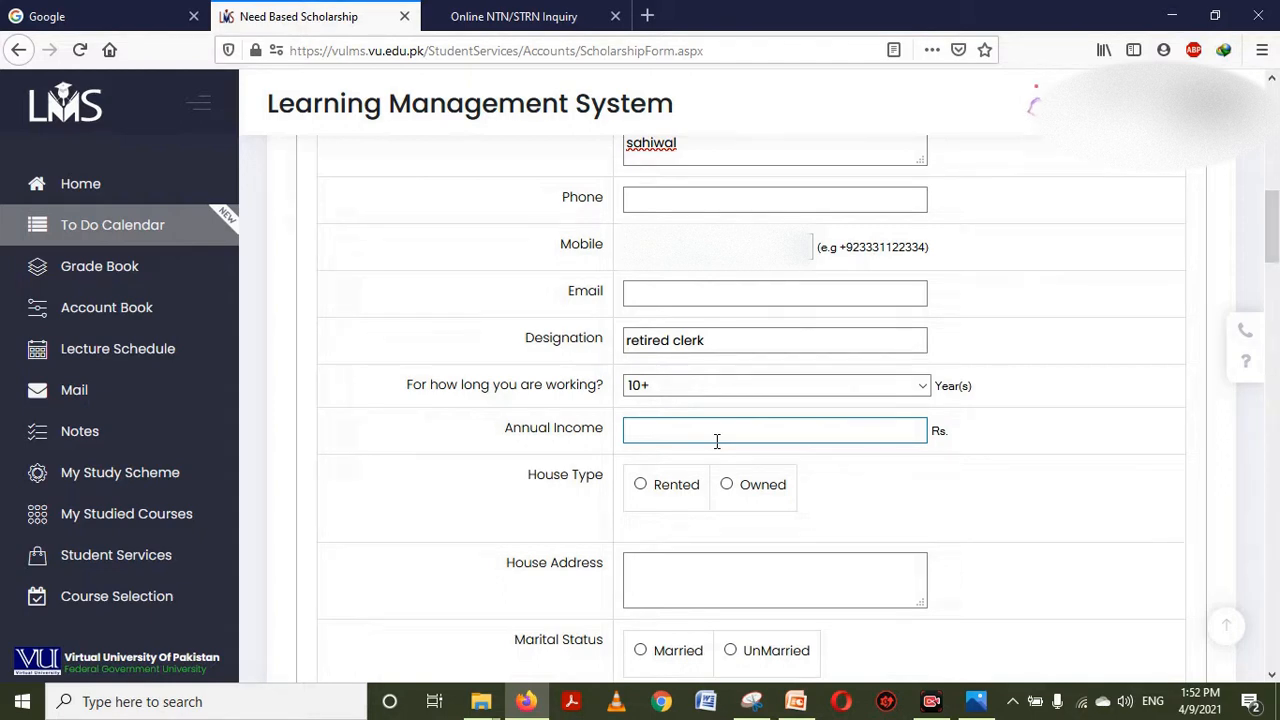
{"action": "type", "text": "103200"}
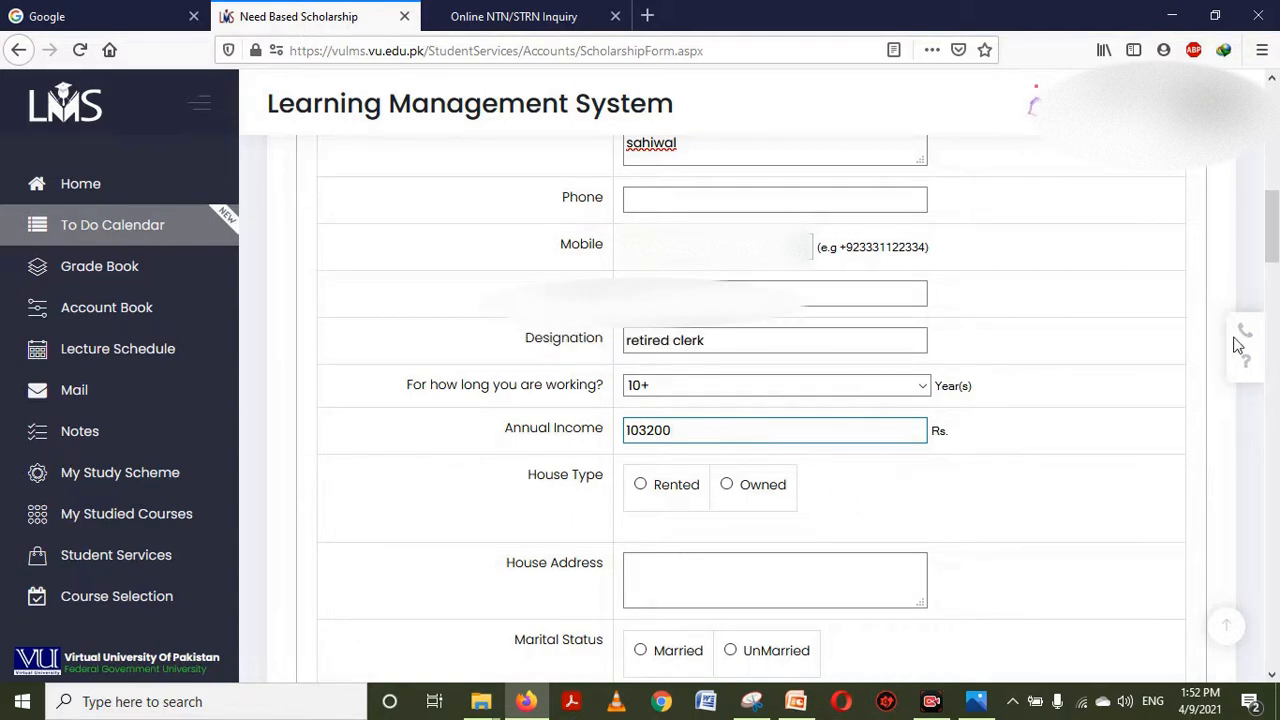
{"action": "scroll", "coordinate": [1275, 265], "scroll_direction": "down", "scroll_amount": 3}
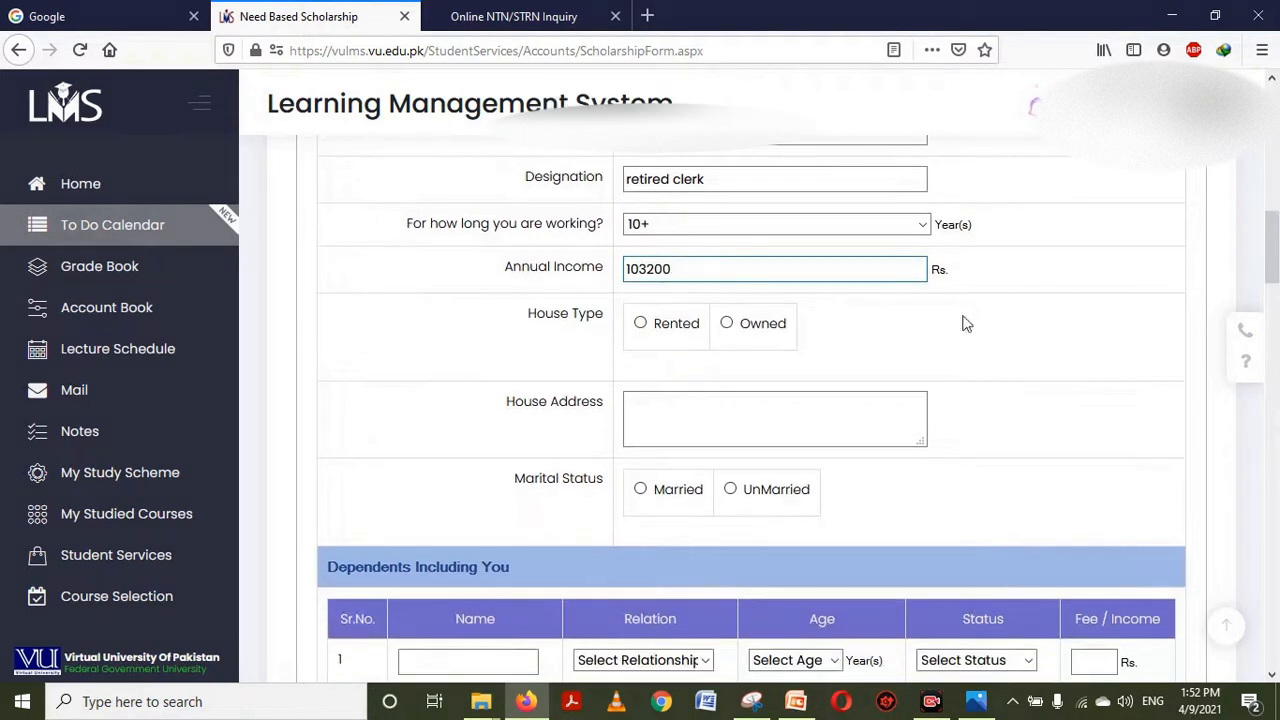
{"action": "left_click", "coordinate": [727, 324]}
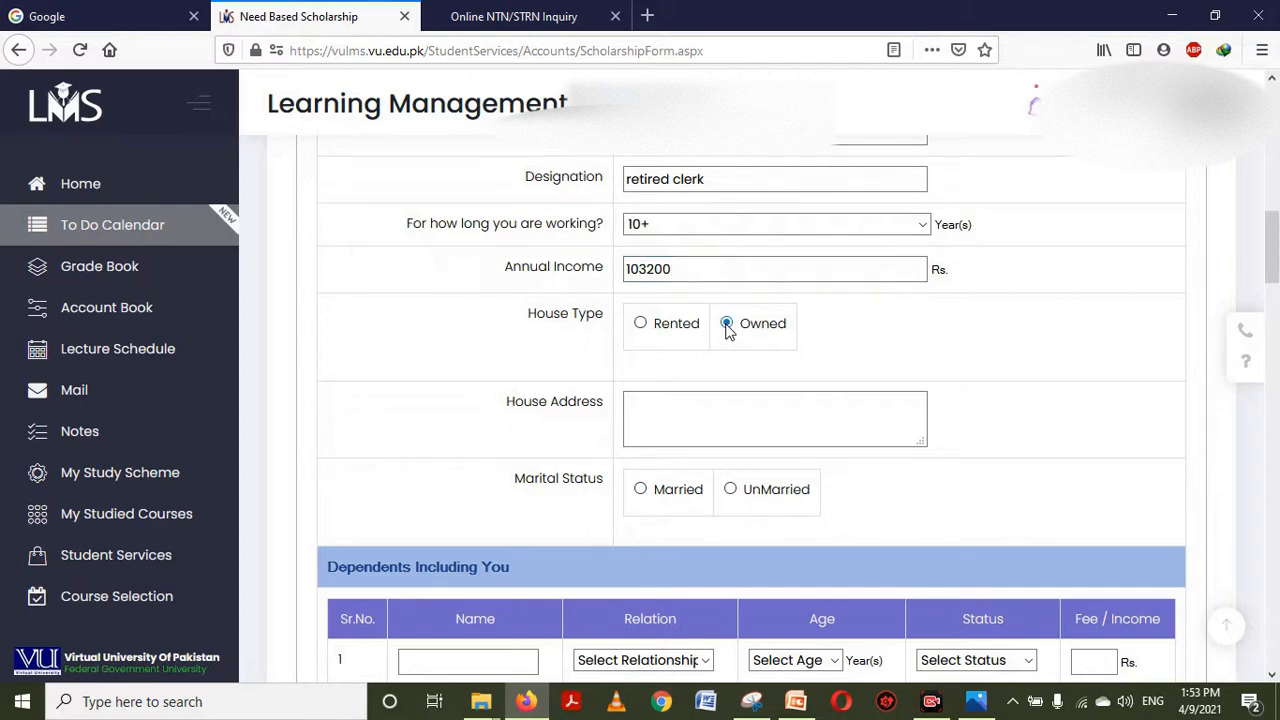
Copy the business address into House Address and set marital status to UnMarried
{"action": "left_click_drag", "start_coordinate": [1272, 270], "coordinate": [1272, 262]}
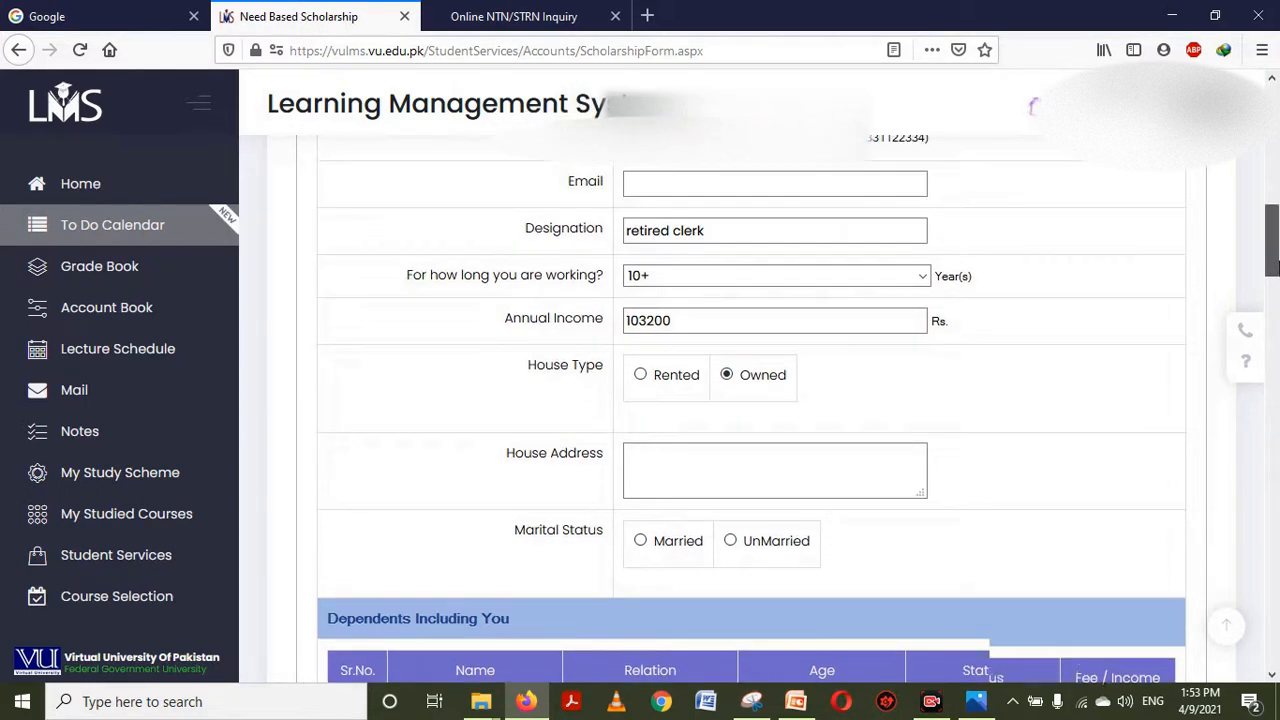
{"action": "scroll", "coordinate": [1272, 262], "scroll_direction": "up", "scroll_amount": 5}
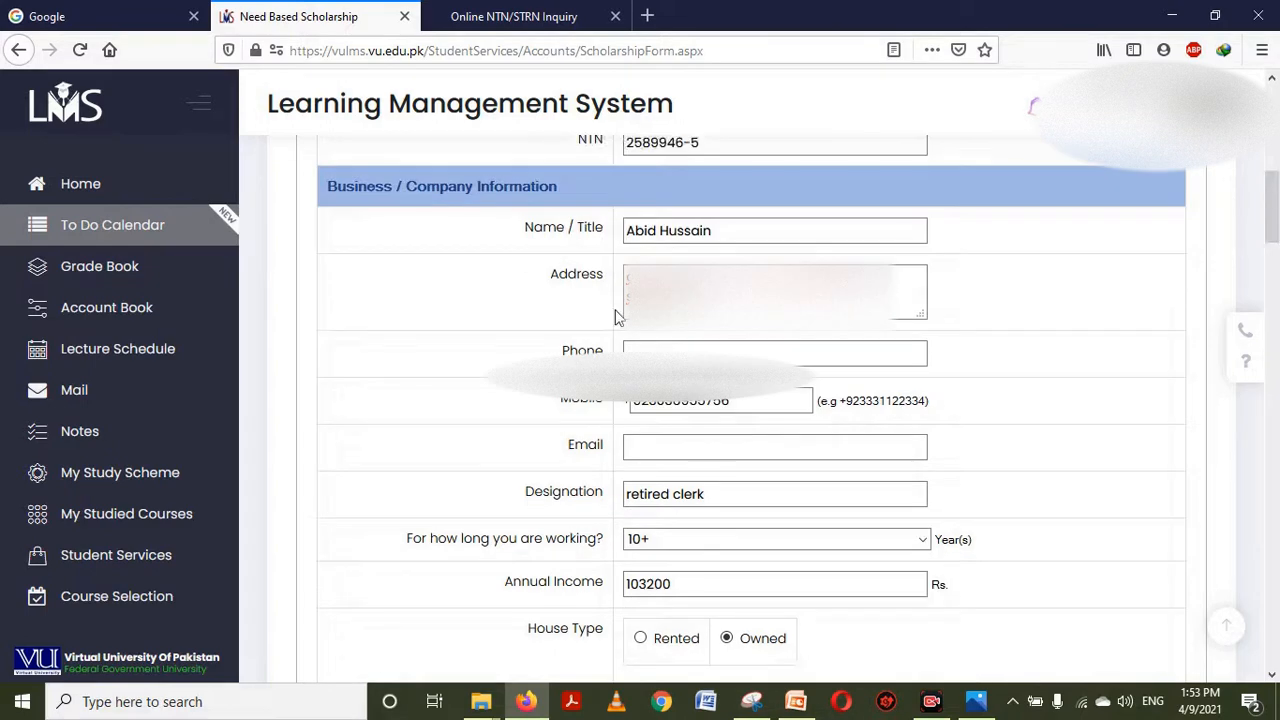
{"action": "left_click", "coordinate": [628, 280]}
{"action": "key", "text": "ctrl+a"}
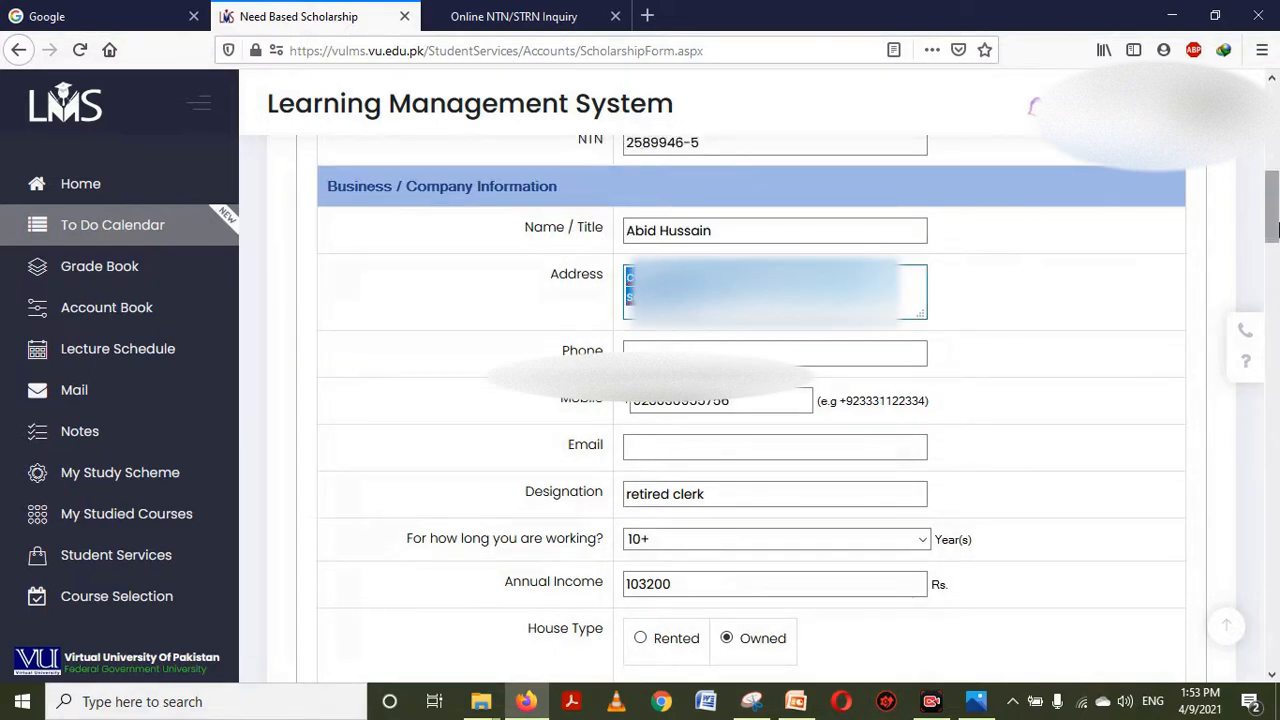
{"action": "scroll", "coordinate": [1274, 230], "scroll_direction": "down", "scroll_amount": 5}
{"action": "left_click", "coordinate": [700, 316]}
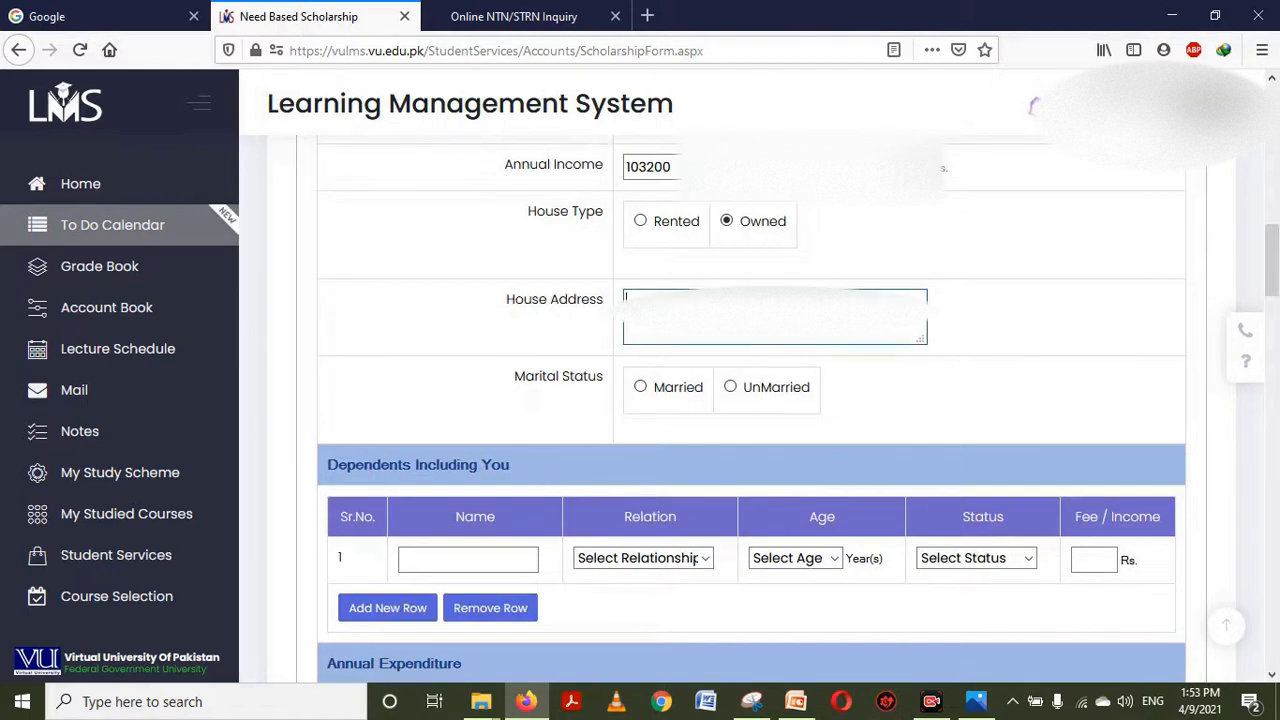
{"action": "key", "text": "ctrl+v"}
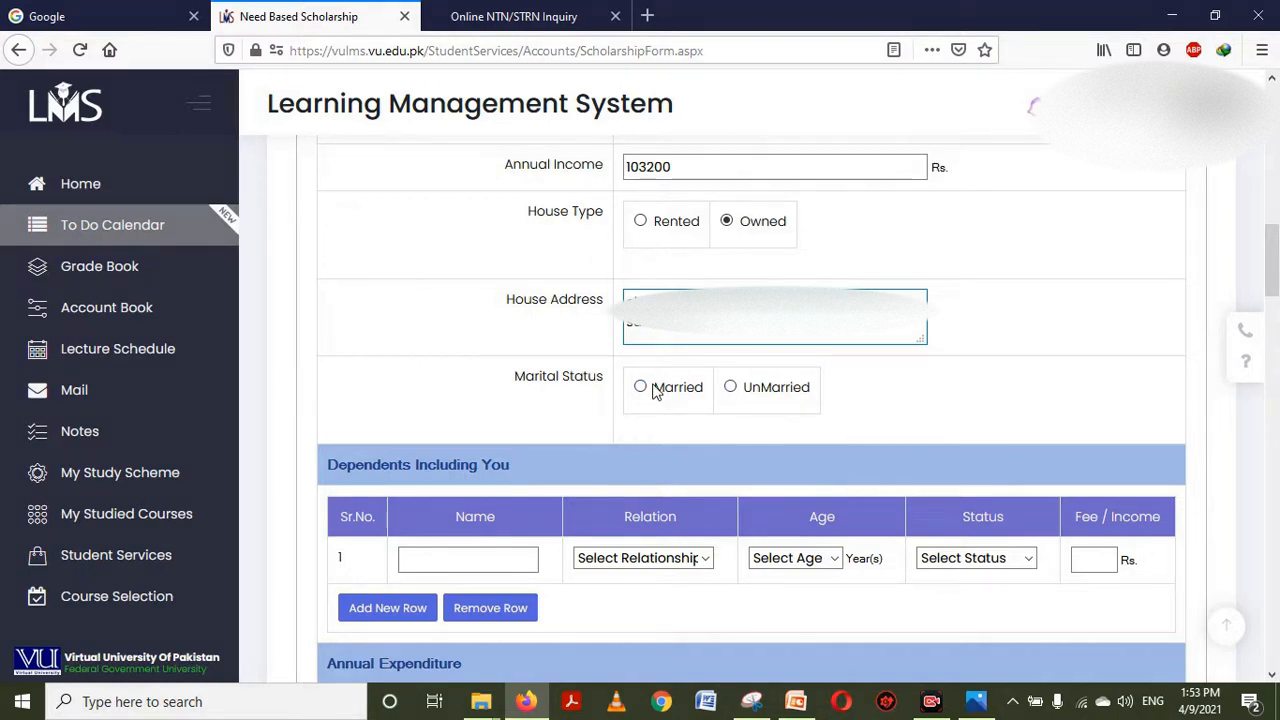
{"action": "left_click", "coordinate": [732, 389]}
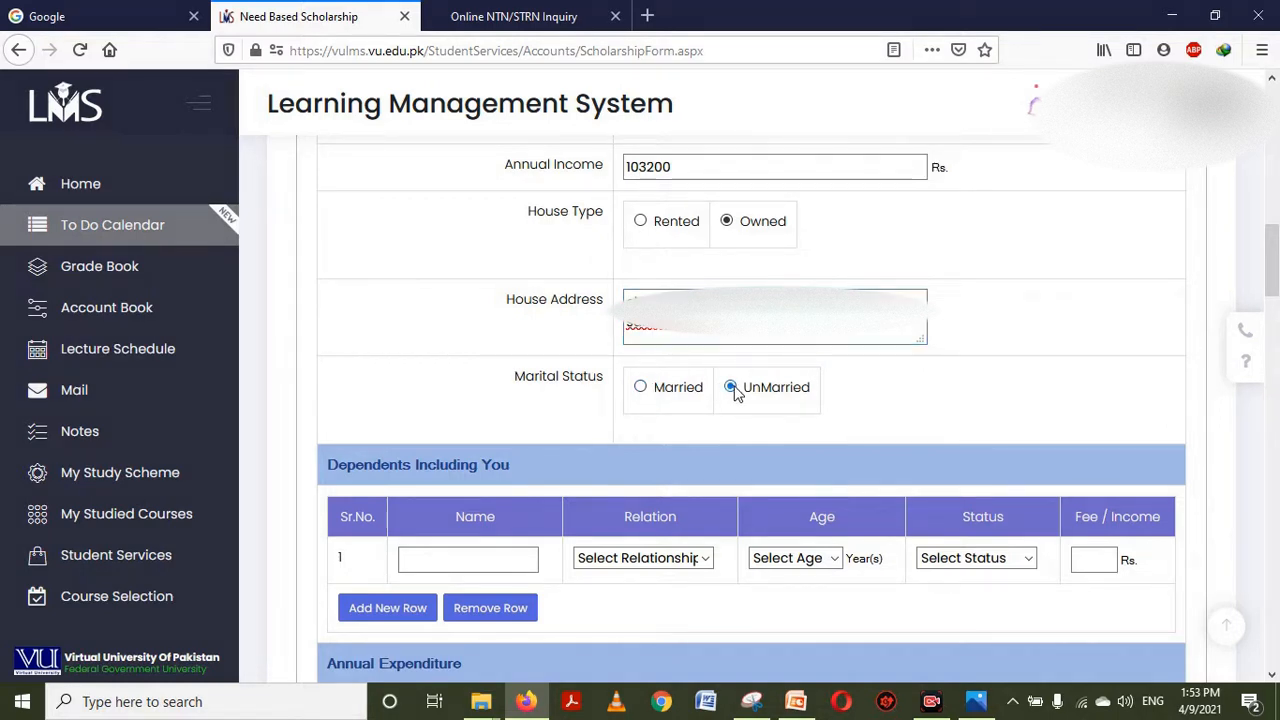
{"action": "scroll", "coordinate": [1275, 283], "scroll_direction": "down", "scroll_amount": 3}
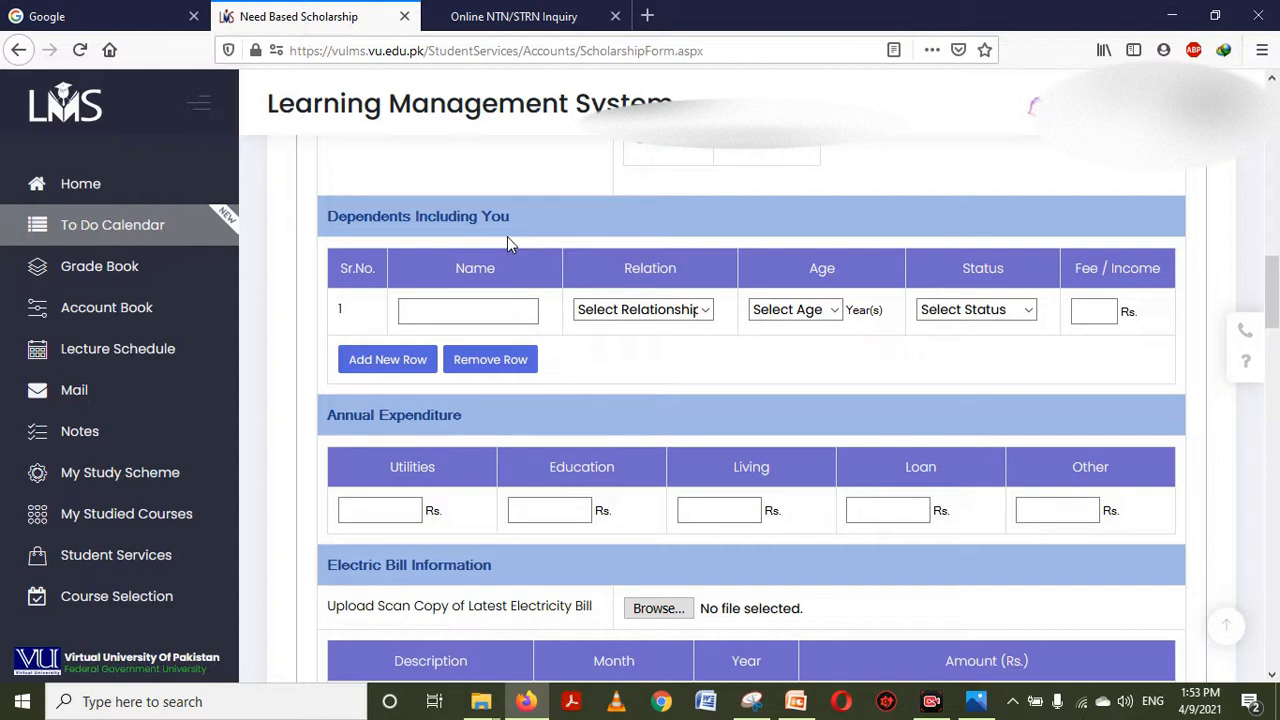
Enter the first dependent's name with relation Daughter
{"action": "left_click", "coordinate": [502, 312]}
{"action": "left_click", "coordinate": [502, 313]}
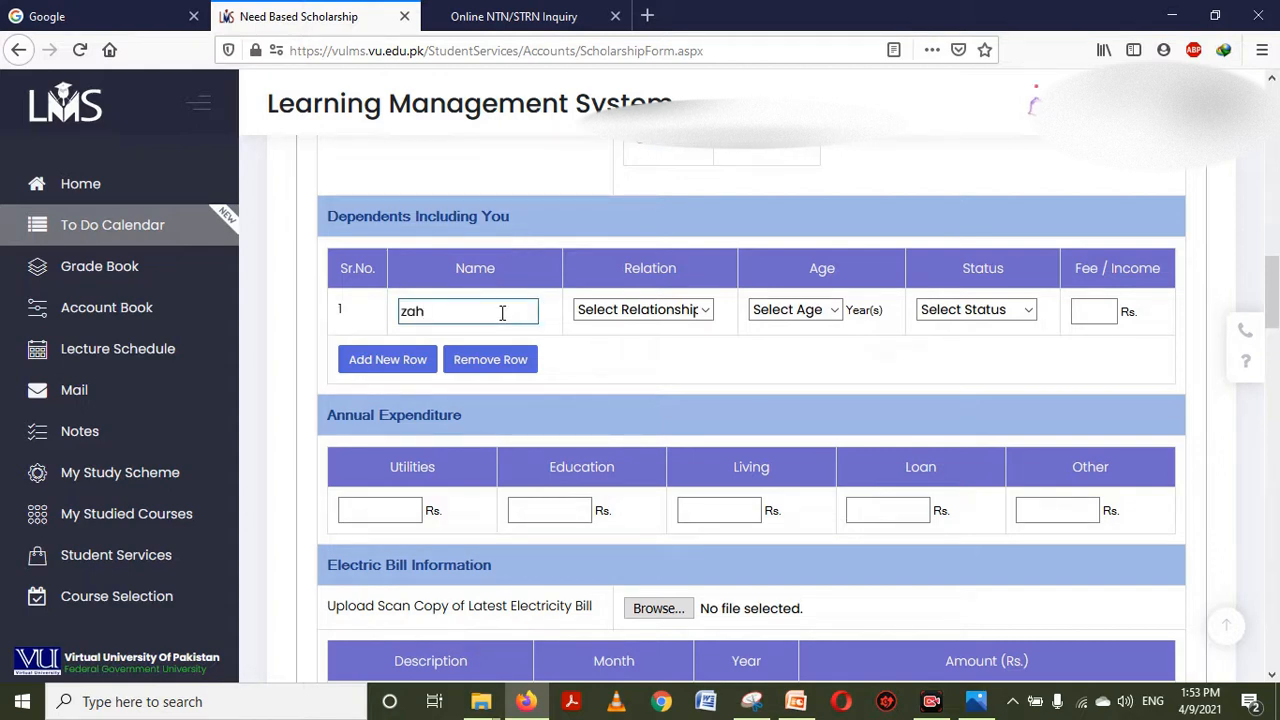
{"action": "key", "text": "Tab"}
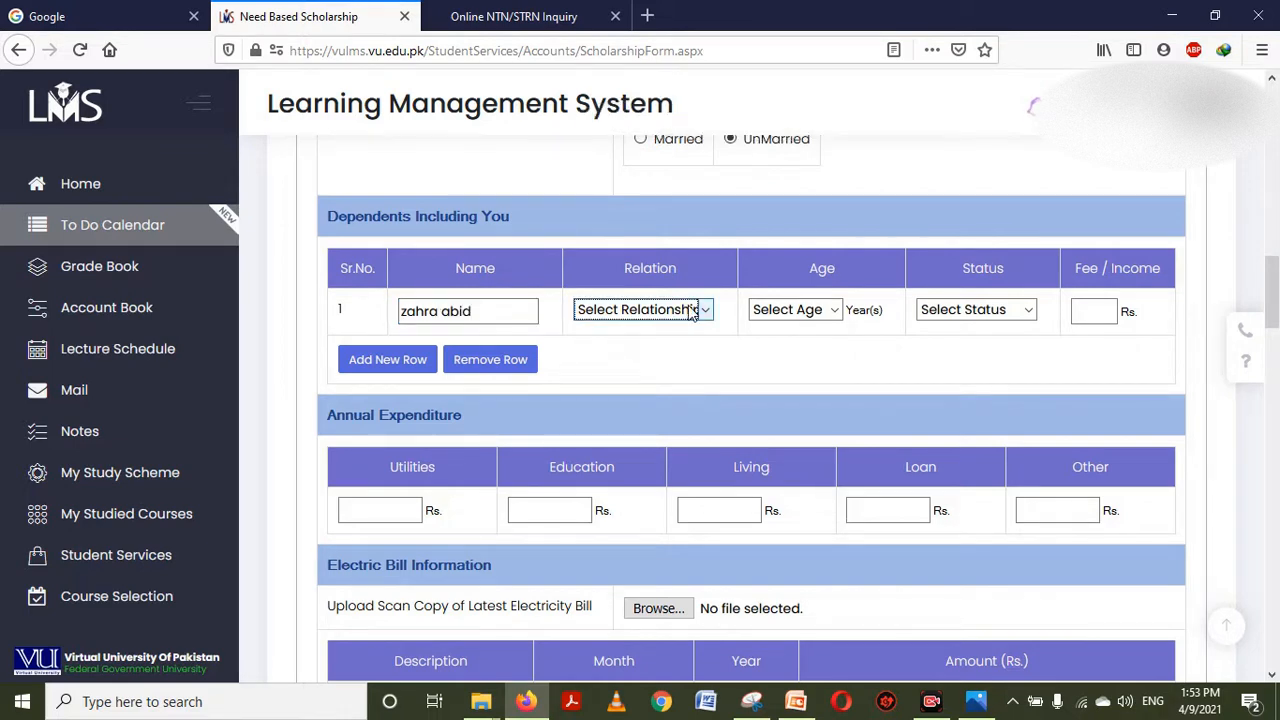
{"action": "left_click", "coordinate": [690, 312]}
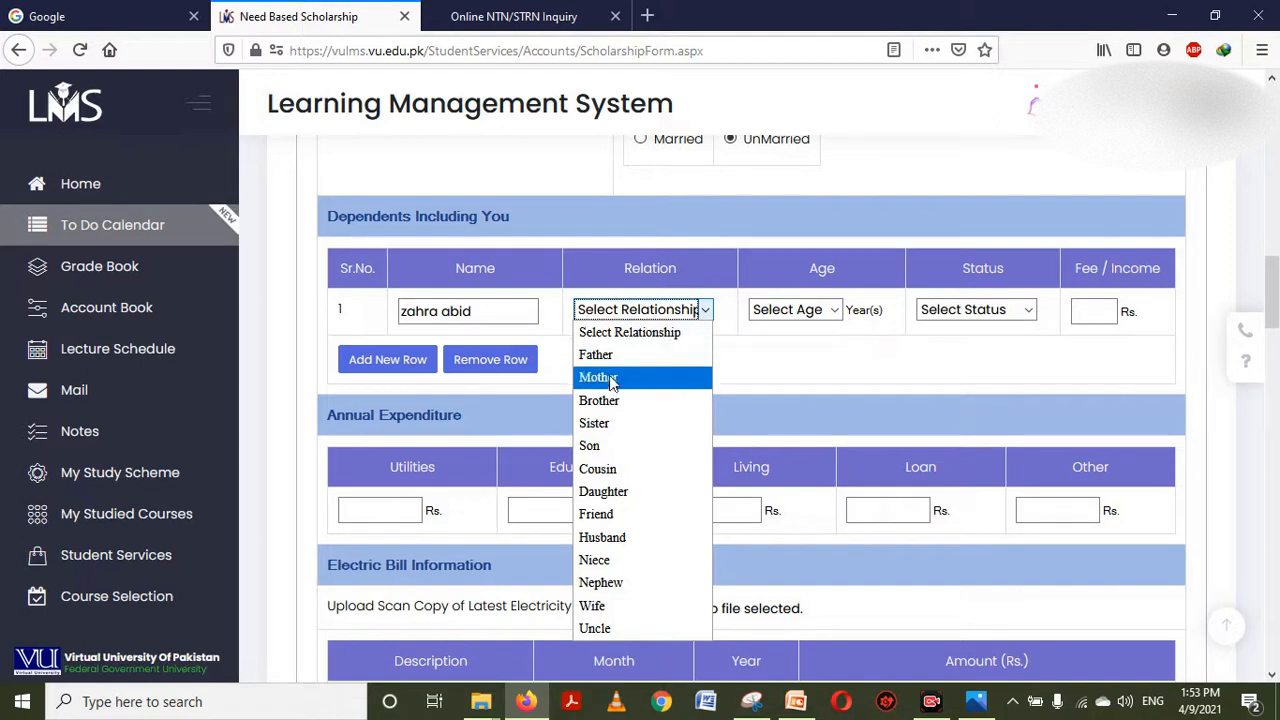
{"action": "left_click", "coordinate": [610, 492]}
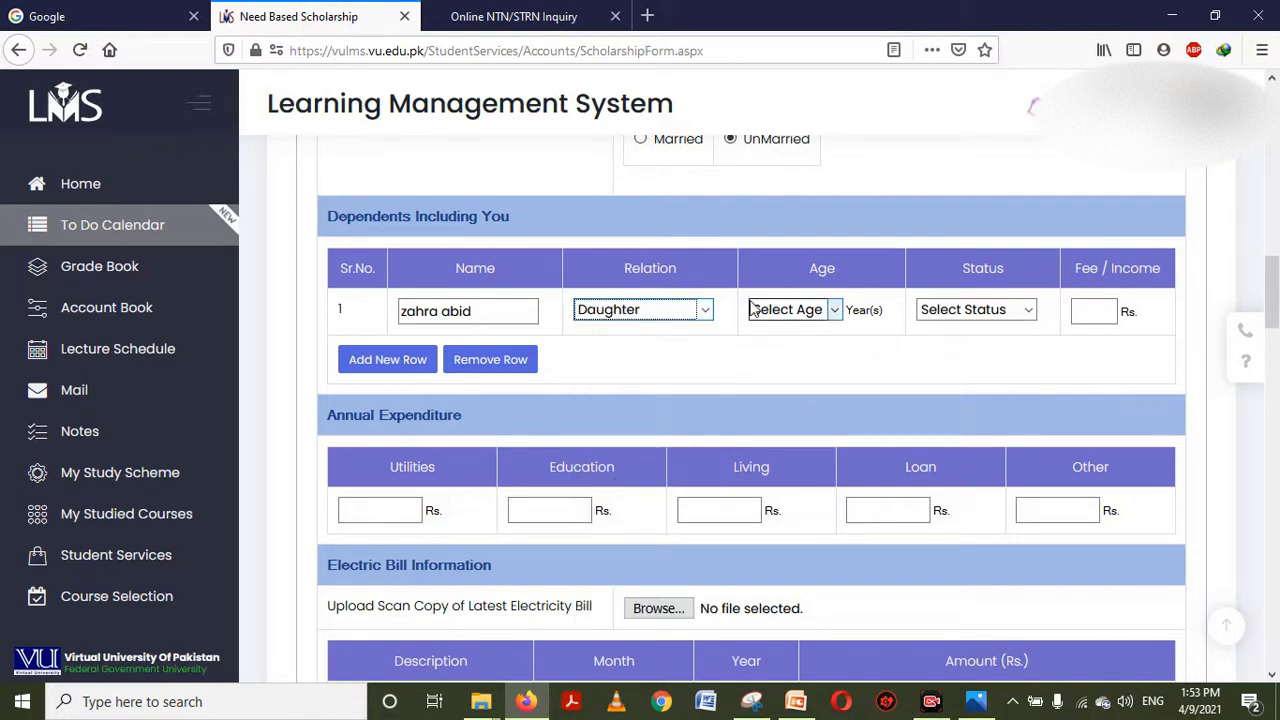
Give the daughter age 25, status Studying, and fee/income 24000
{"action": "left_click", "coordinate": [780, 314]}
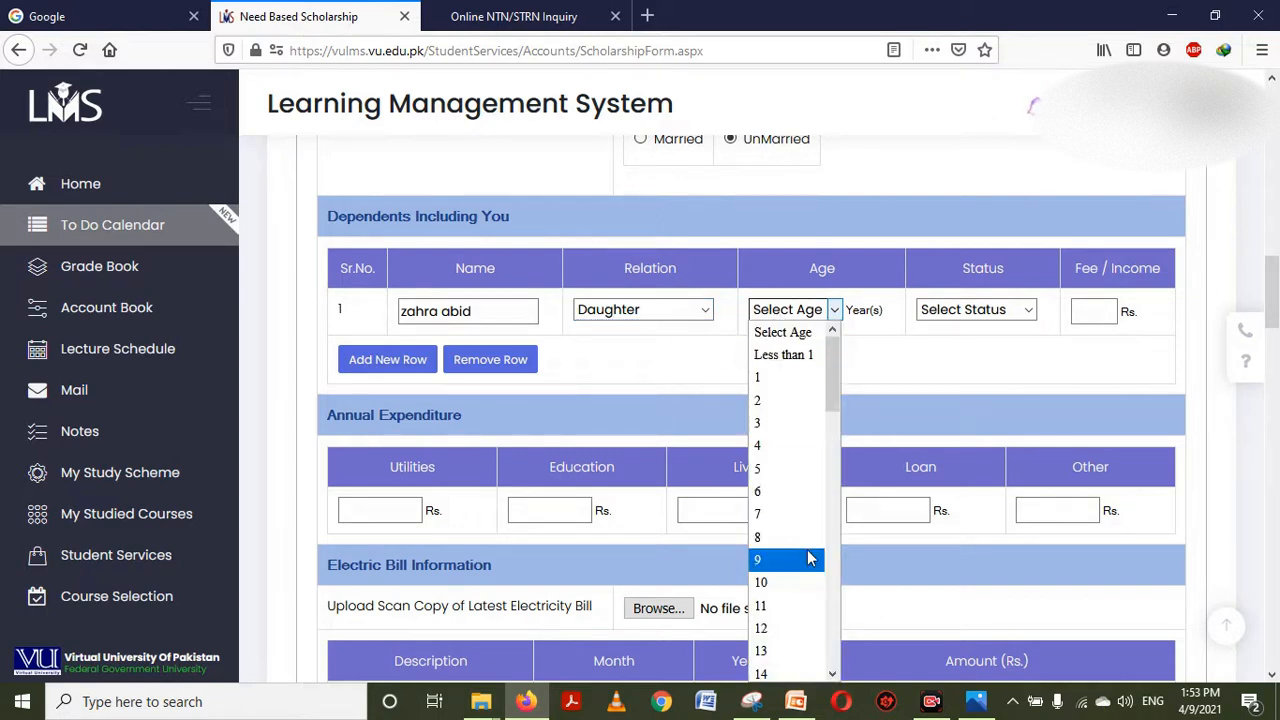
{"action": "key", "text": "Down"}
{"action": "key", "text": "Down"}
{"action": "key", "text": "Down"}
{"action": "key", "text": "Down"}
{"action": "key", "text": "Down"}
{"action": "key", "text": "Down"}
{"action": "key", "text": "Down"}
{"action": "key", "text": "Down"}
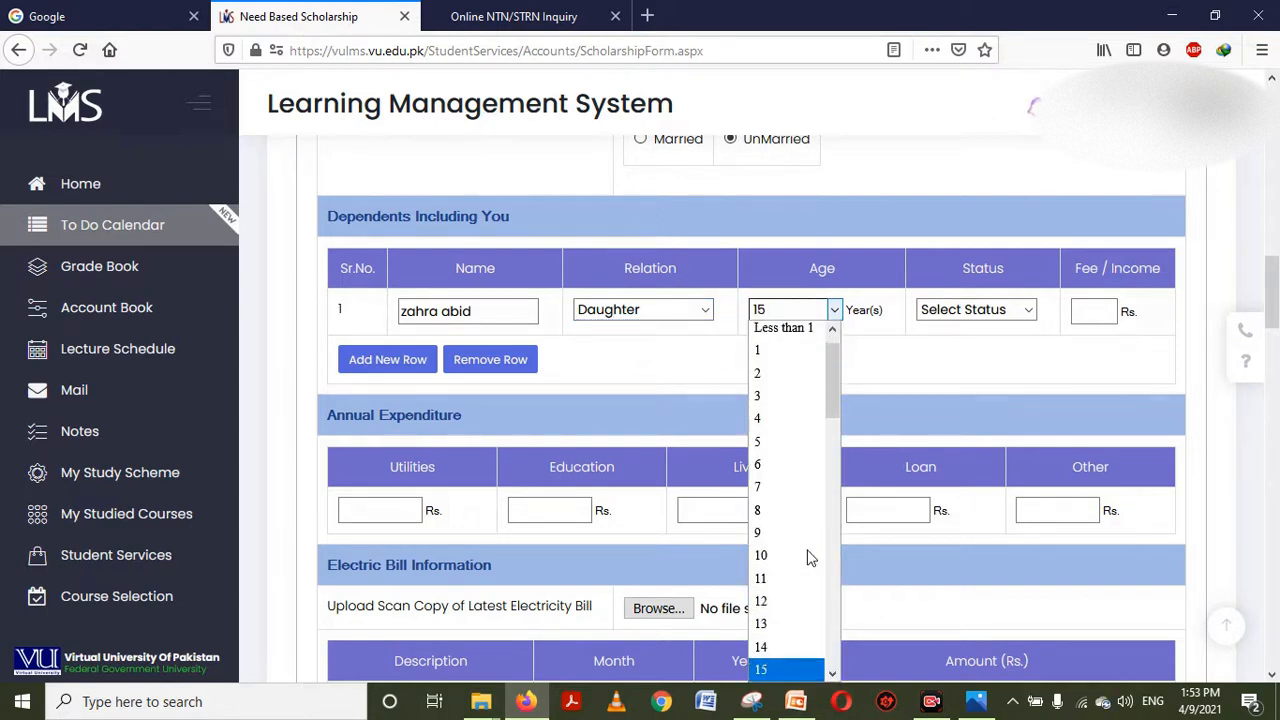
{"action": "key", "text": "Down"}
{"action": "key", "text": "Down"}
{"action": "key", "text": "Down"}
{"action": "key", "text": "Down"}
{"action": "key", "text": "Down"}
{"action": "key", "text": "Down"}
{"action": "key", "text": "Down"}
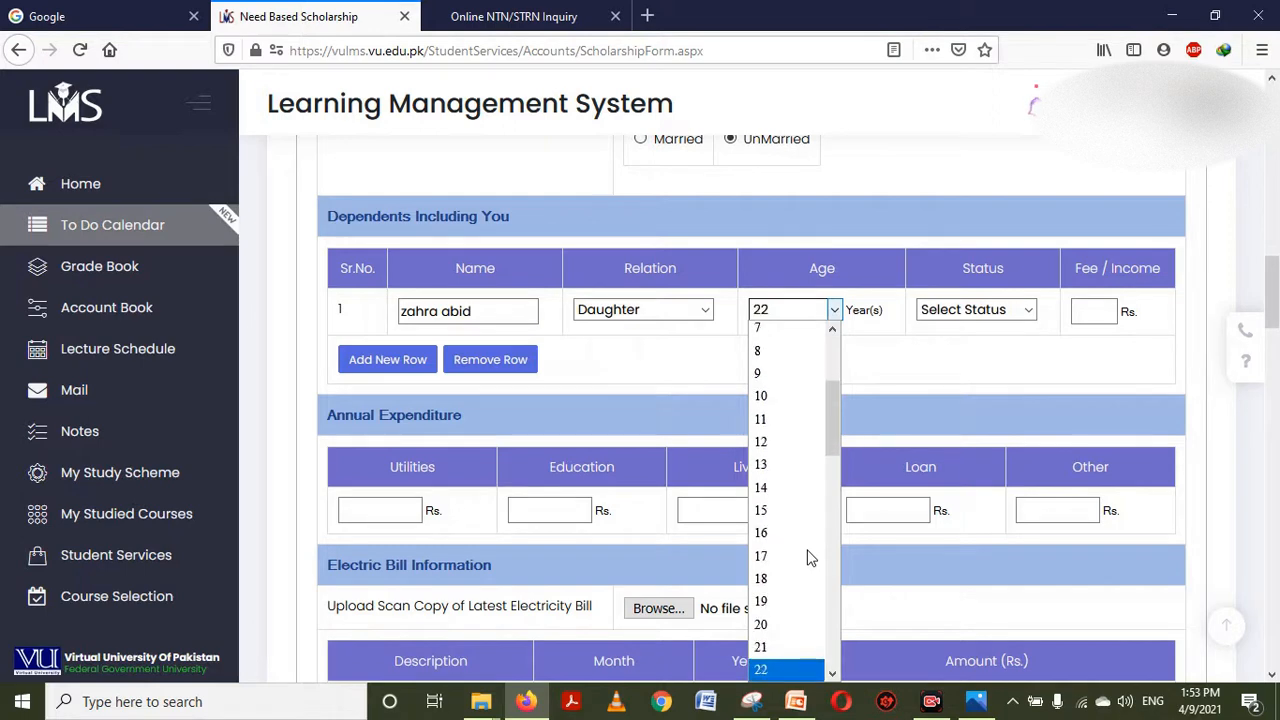
{"action": "key", "text": "Down"}
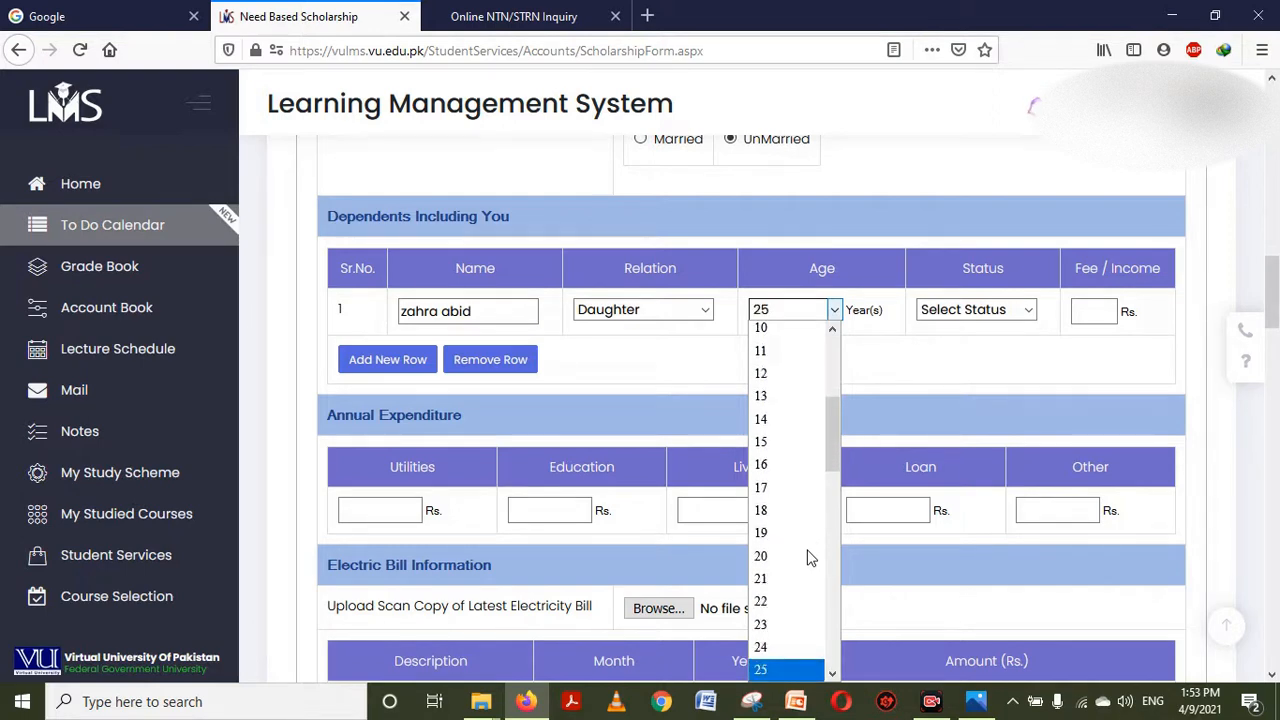
{"action": "left_click", "coordinate": [776, 669]}
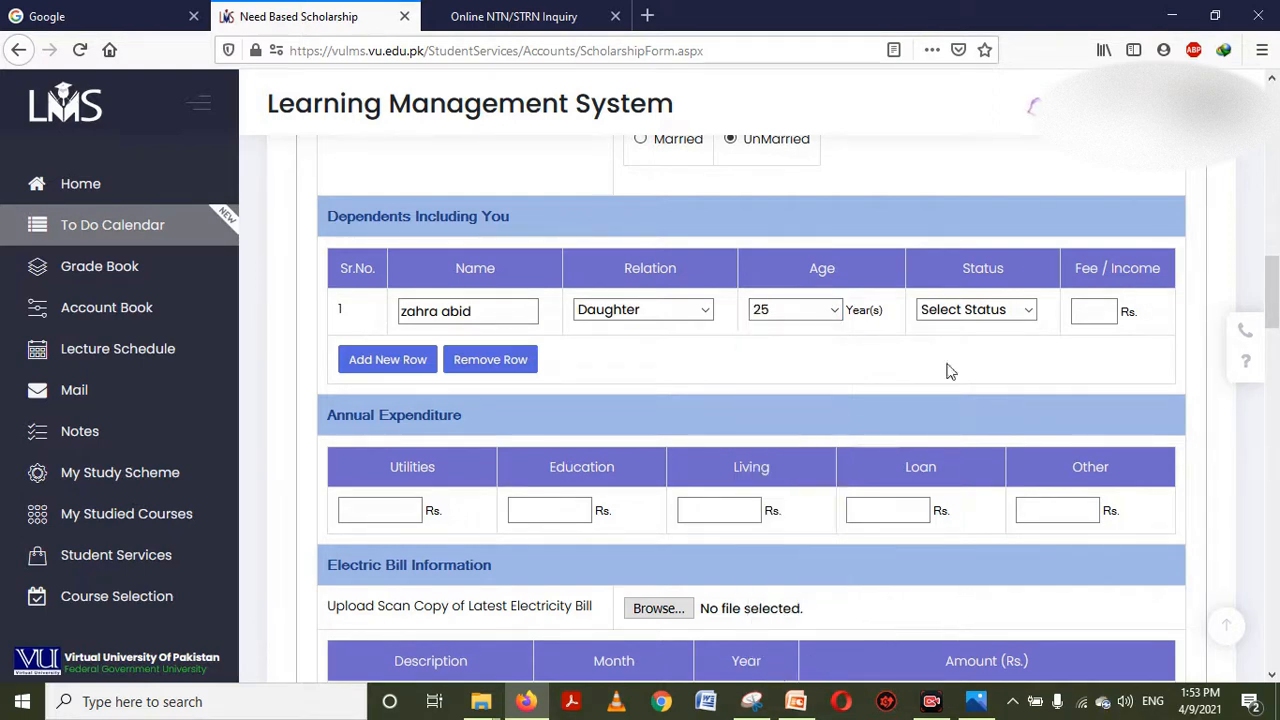
{"action": "left_click", "coordinate": [1013, 318]}
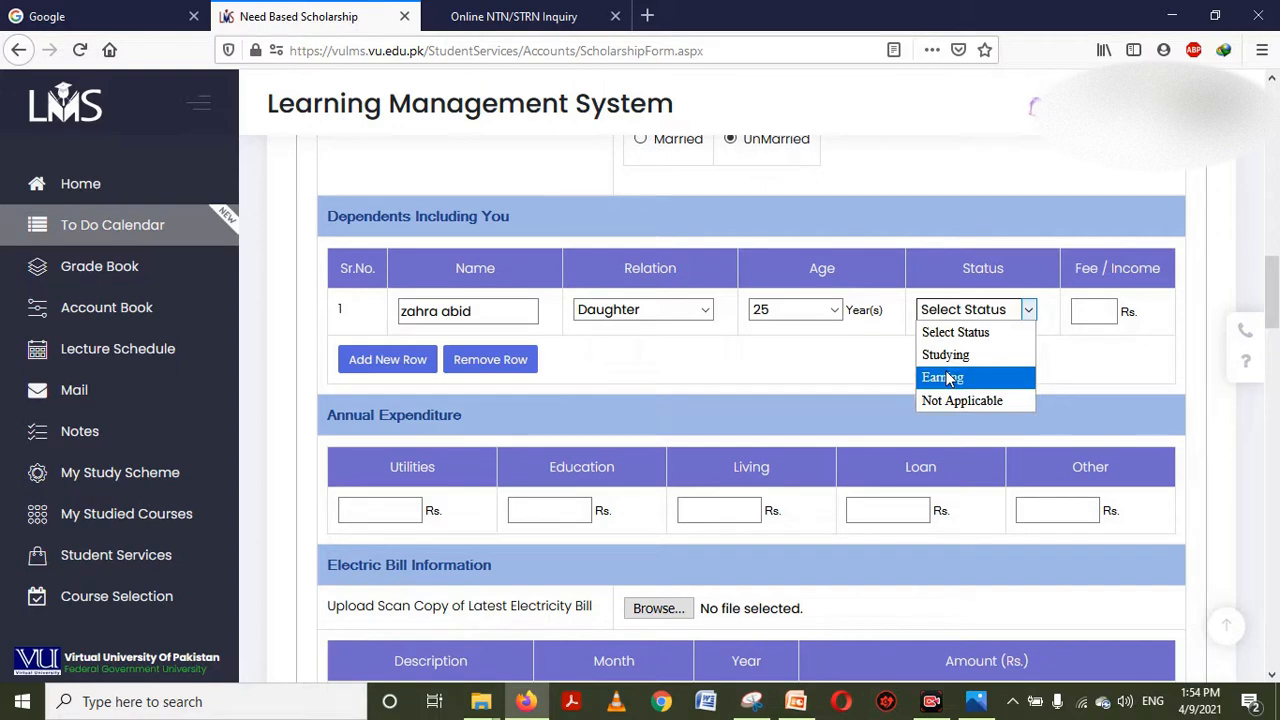
{"action": "left_click", "coordinate": [945, 355]}
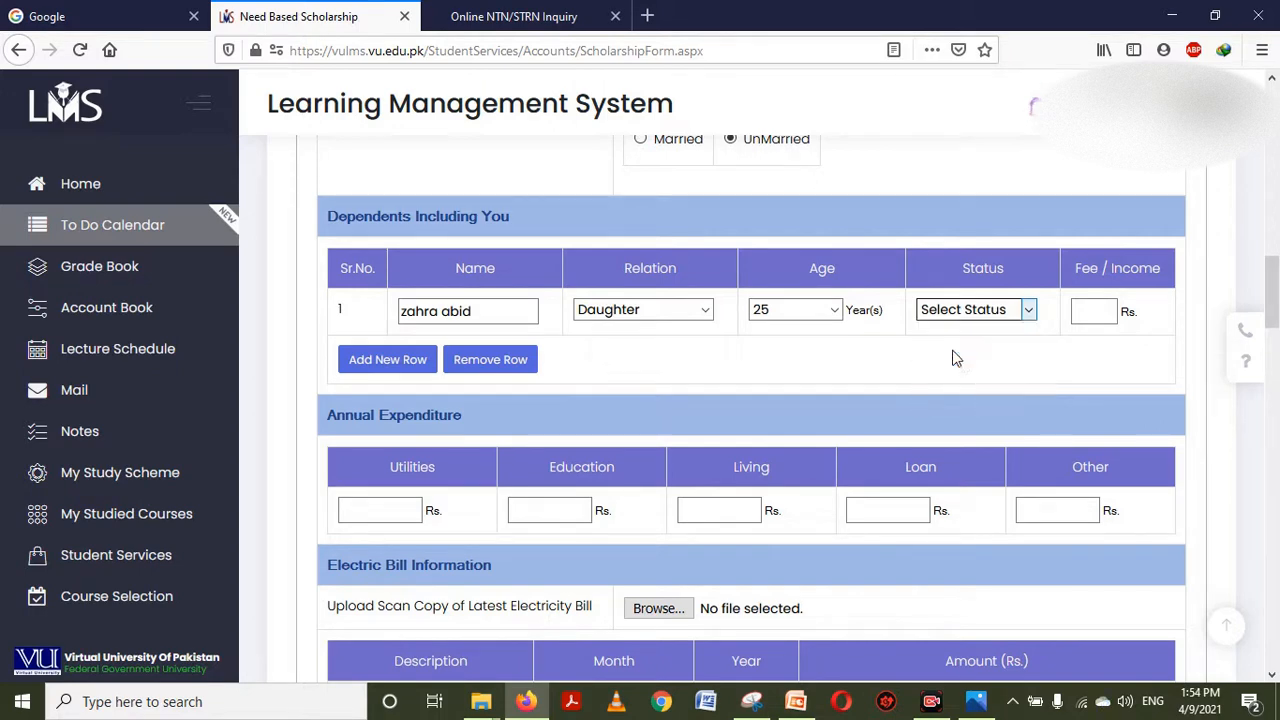
{"action": "left_click", "coordinate": [1086, 311]}
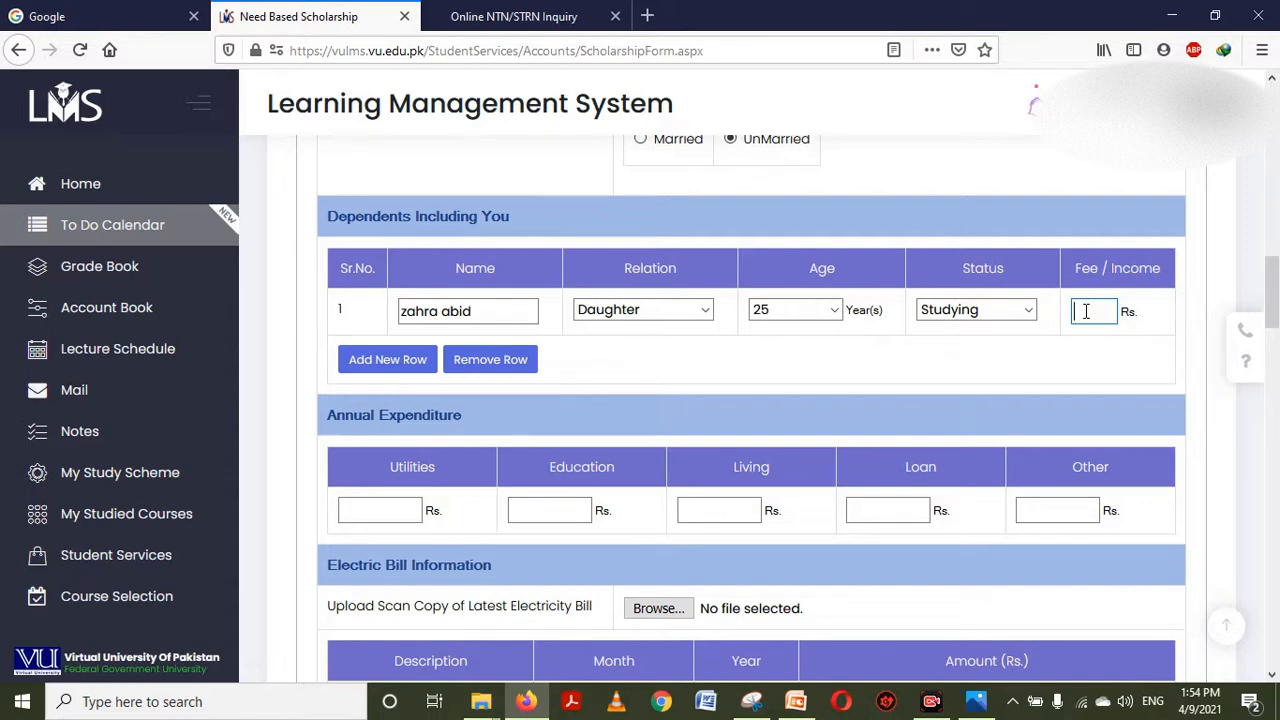
{"action": "type", "text": "24000"}
Add a second dependent row with the son's name and relation Son
{"action": "left_click", "coordinate": [396, 366]}
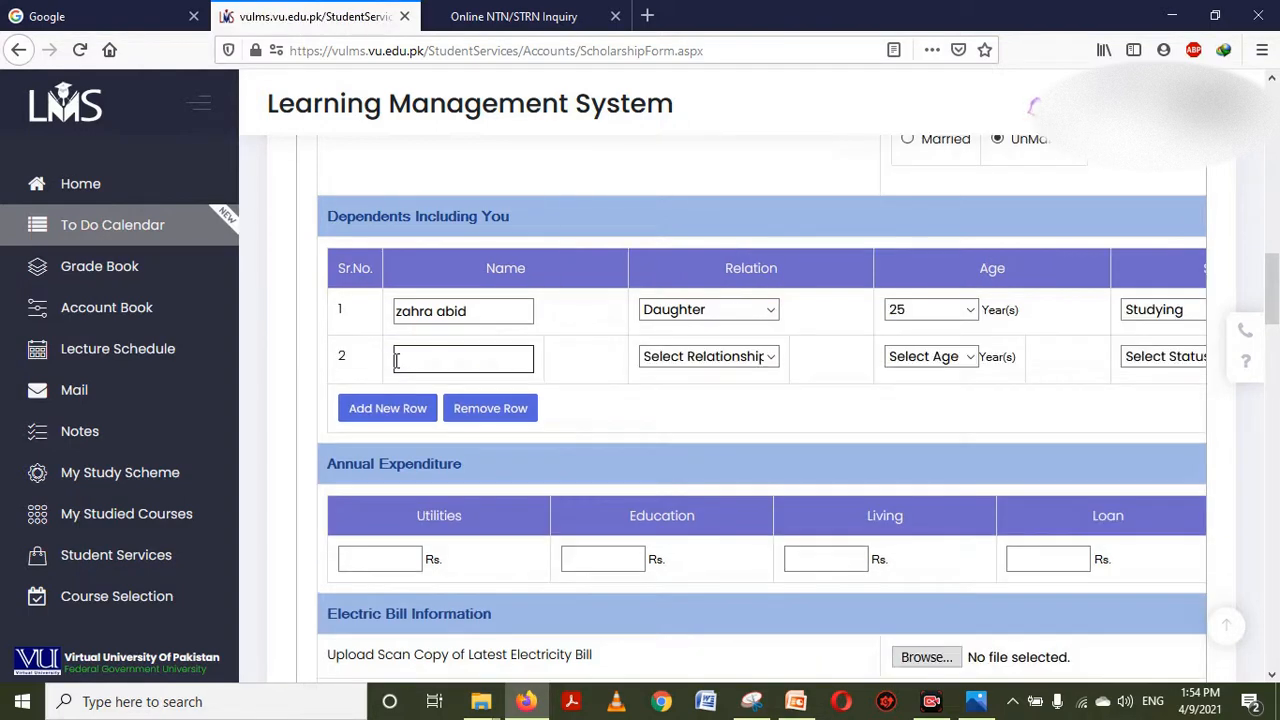
{"action": "left_click", "coordinate": [459, 354]}
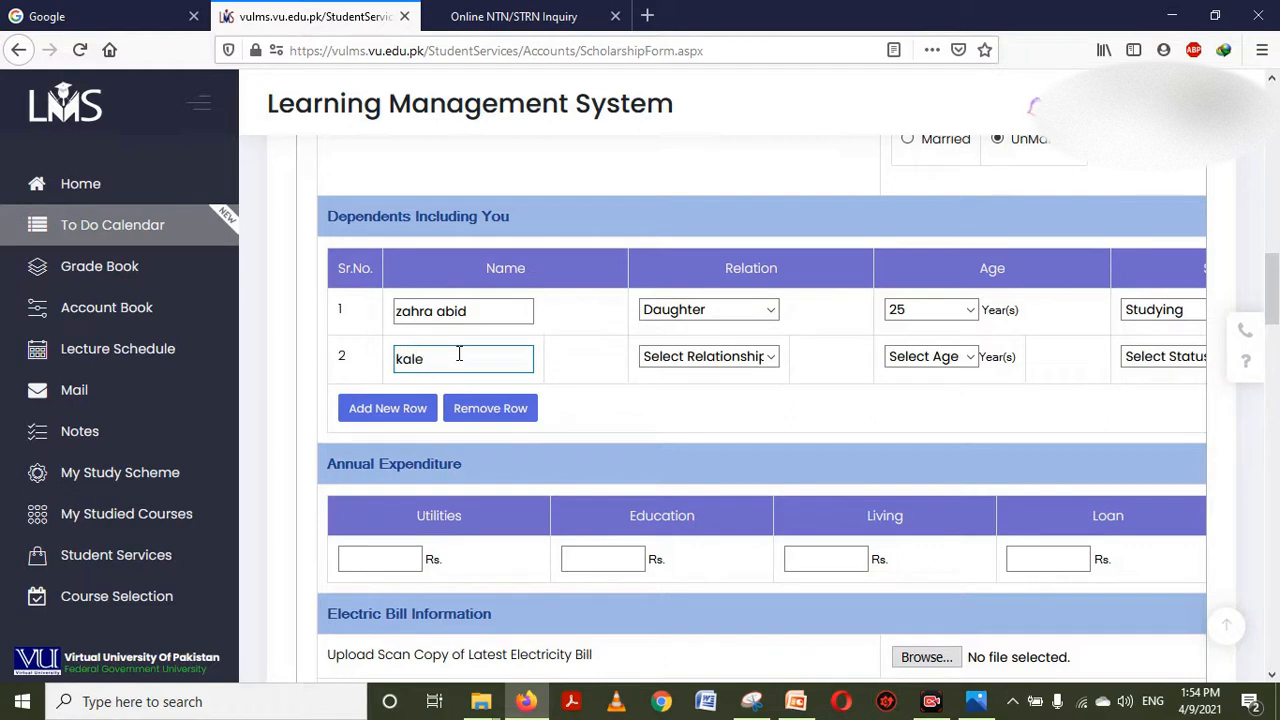
{"action": "key", "text": "Tab"}
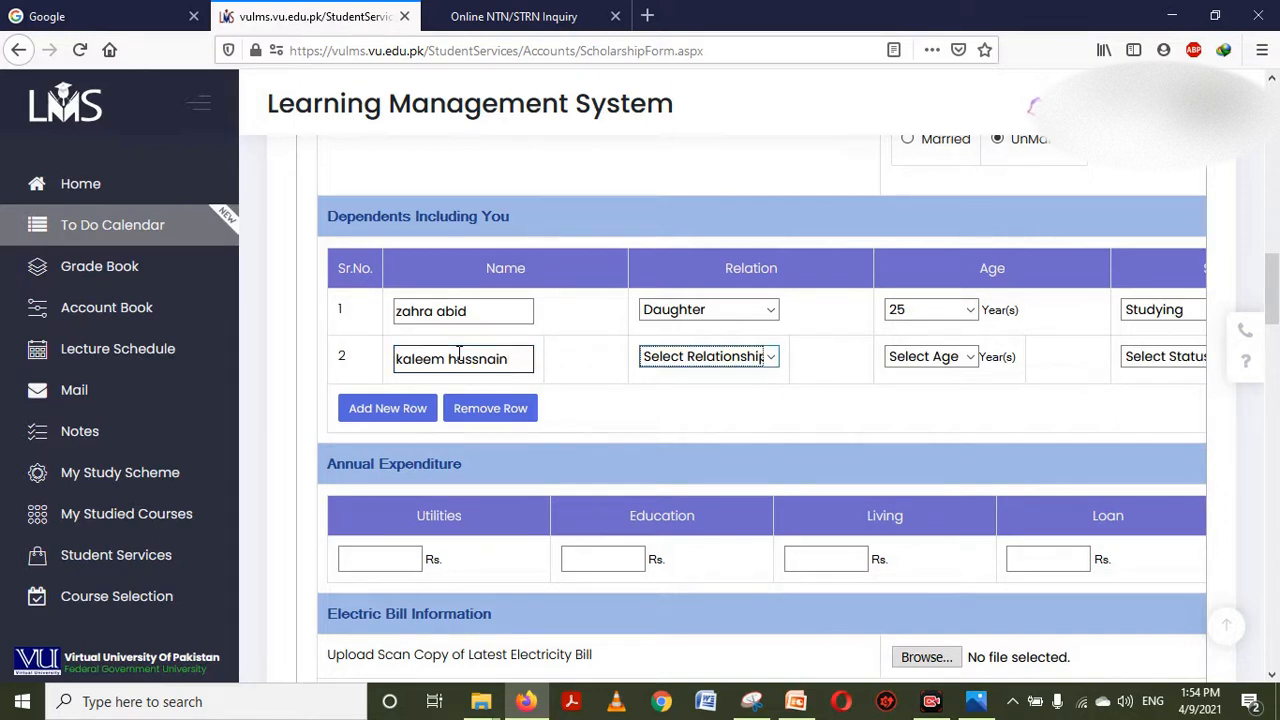
{"action": "key", "text": "s"}
{"action": "key", "text": "Down"}
{"action": "key", "text": "Down"}
{"action": "key", "text": "Up"}
{"action": "key", "text": "Tab"}
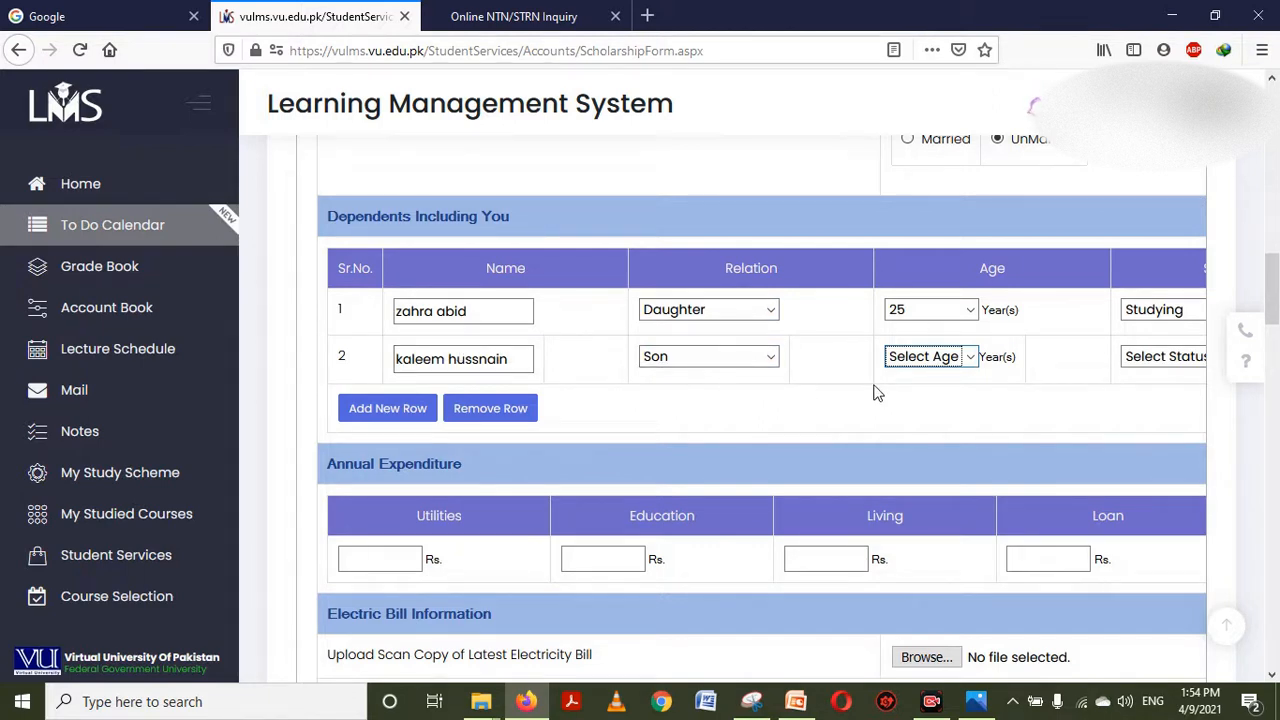
Set the son's age to 26, status Studying, and fee/income 3500
{"action": "left_click", "coordinate": [969, 360]}
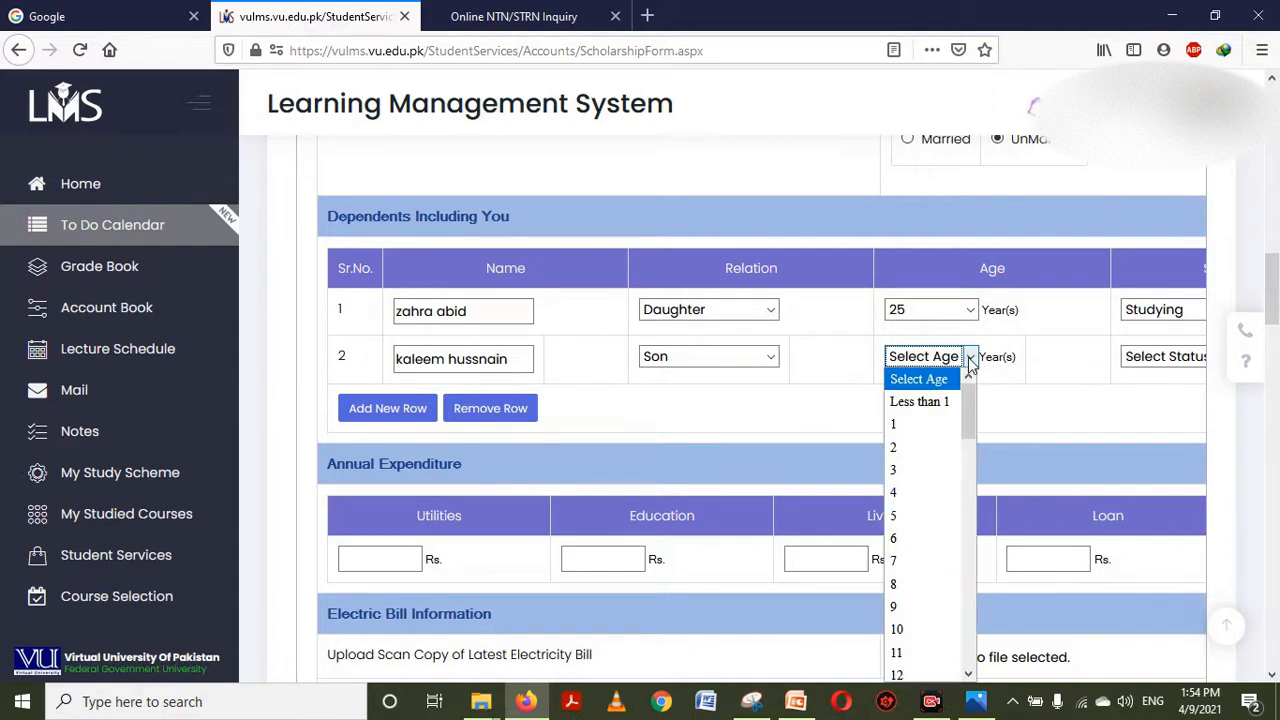
{"action": "left_click", "coordinate": [969, 360]}
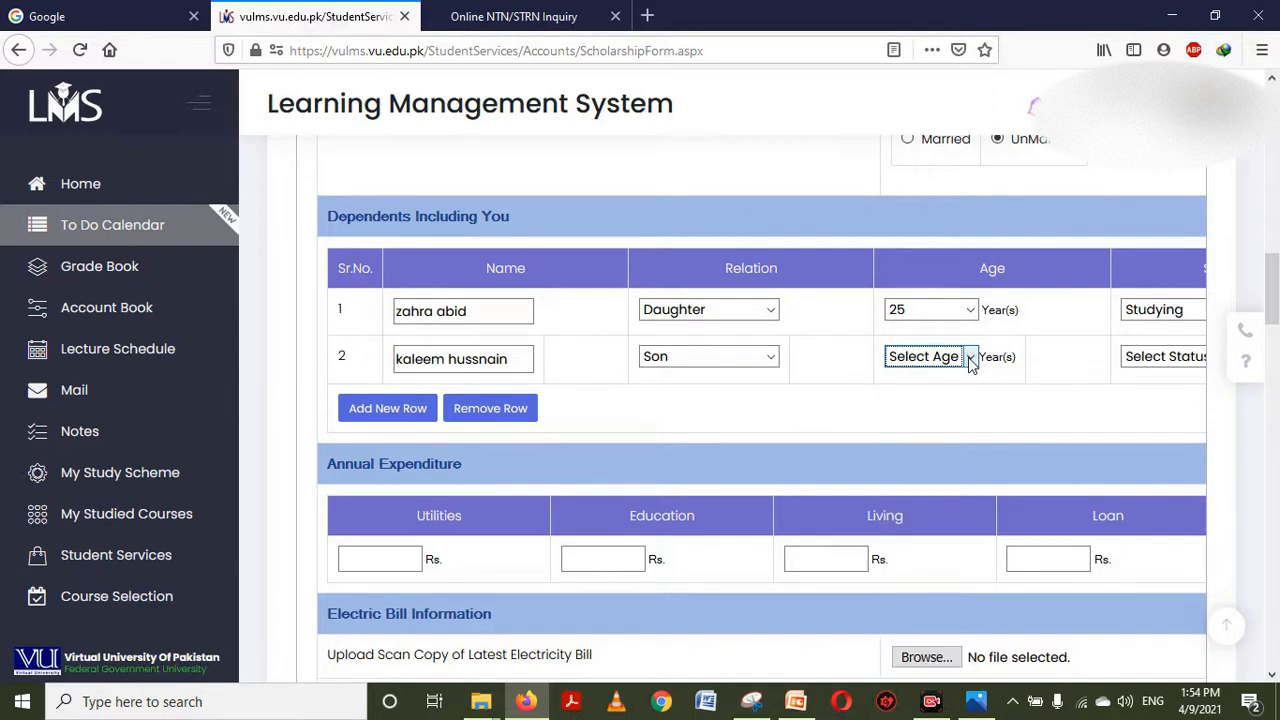
{"action": "left_click", "coordinate": [969, 360]}
{"action": "type", "text": "25"}
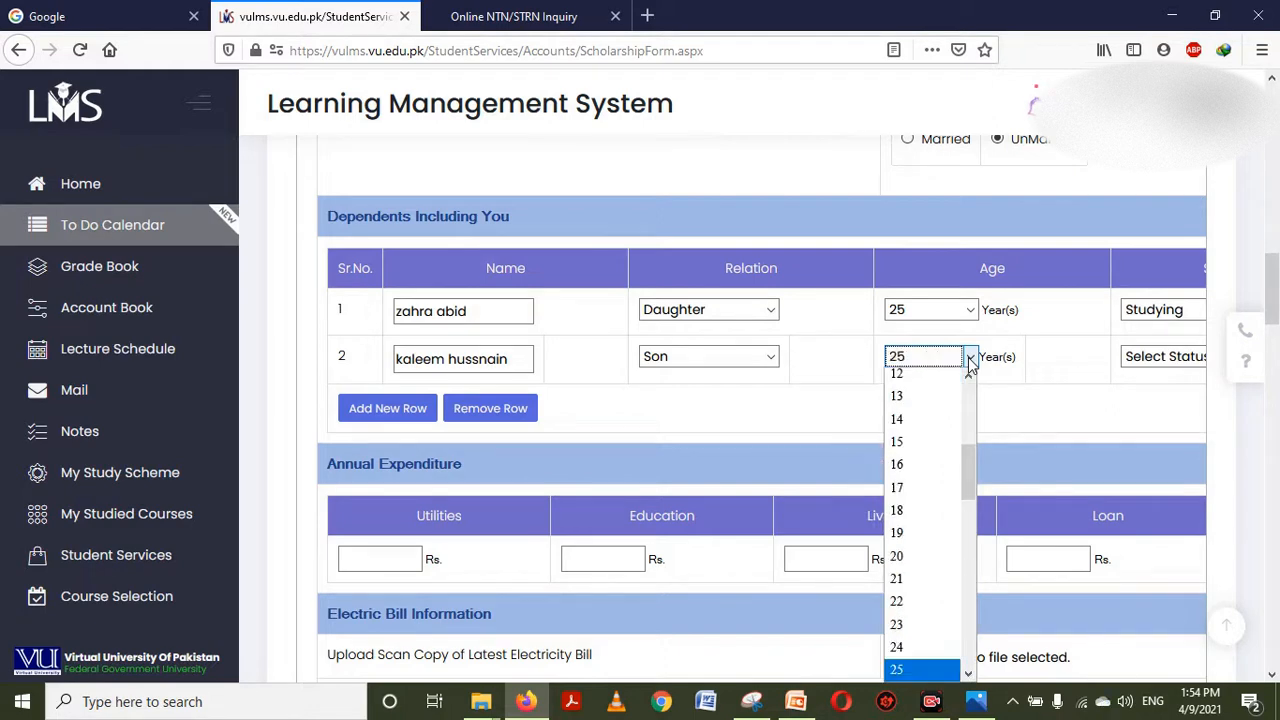
{"action": "key", "text": "Down"}
{"action": "key", "text": "Return"}
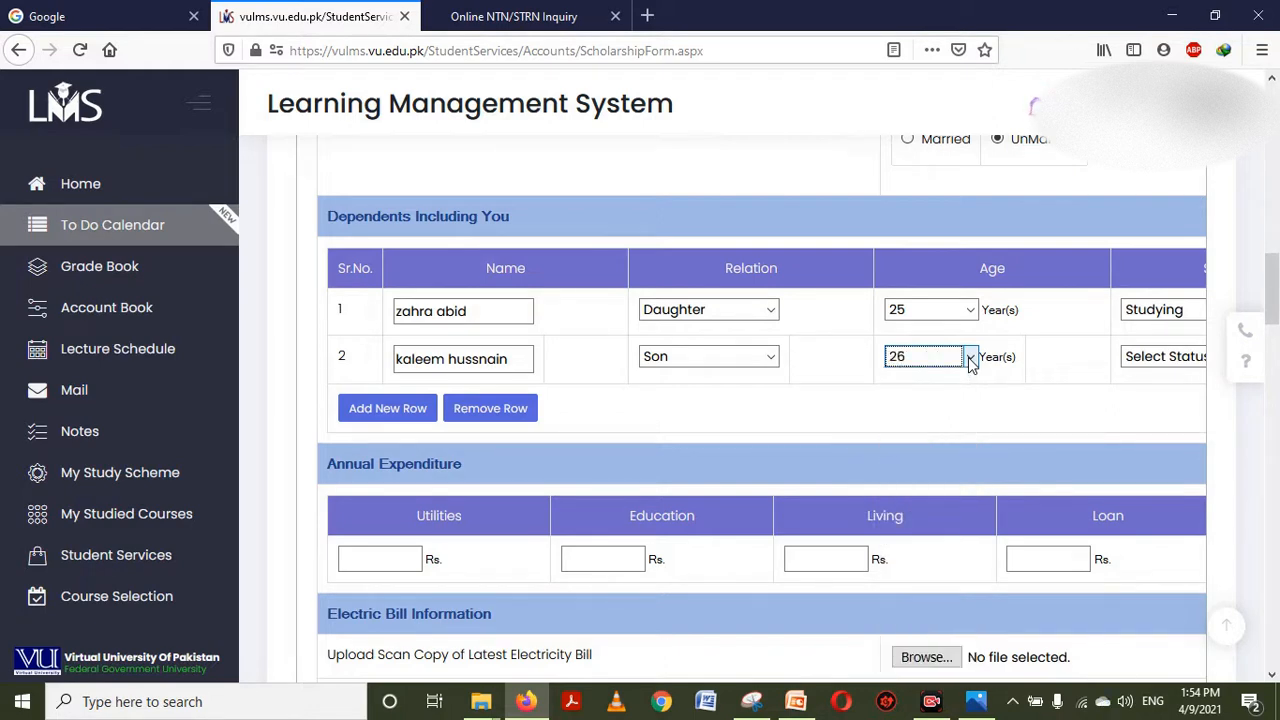
{"action": "left_click", "coordinate": [1150, 362]}
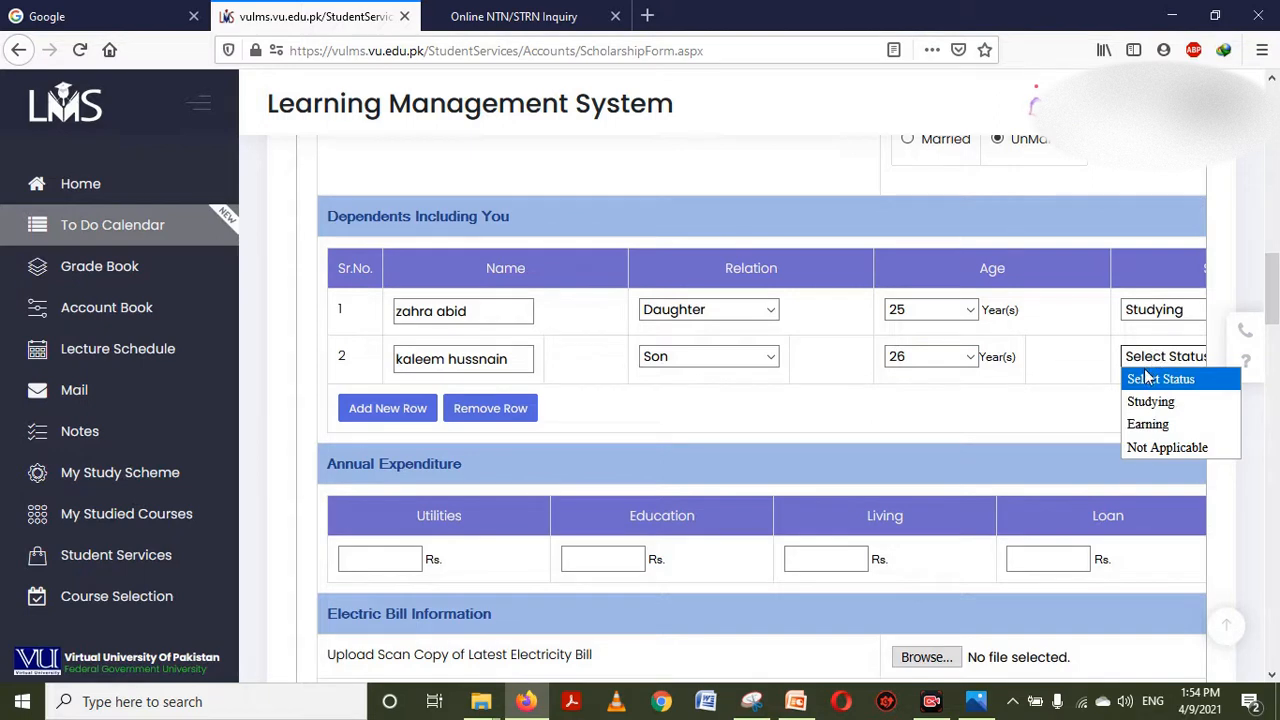
{"action": "left_click", "coordinate": [1150, 401]}
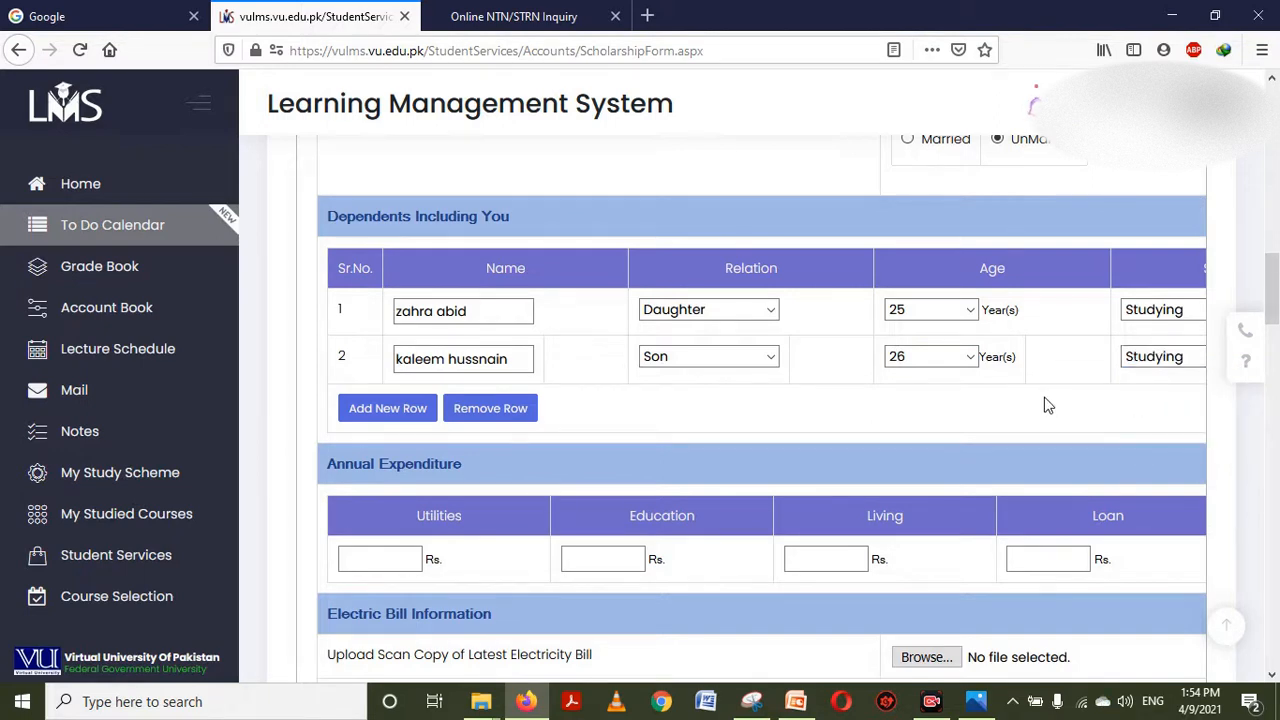
{"action": "scroll", "coordinate": [1048, 405], "scroll_direction": "right", "scroll_amount": 5}
{"action": "left_click", "coordinate": [1107, 356]}
{"action": "type", "text": "3500"}
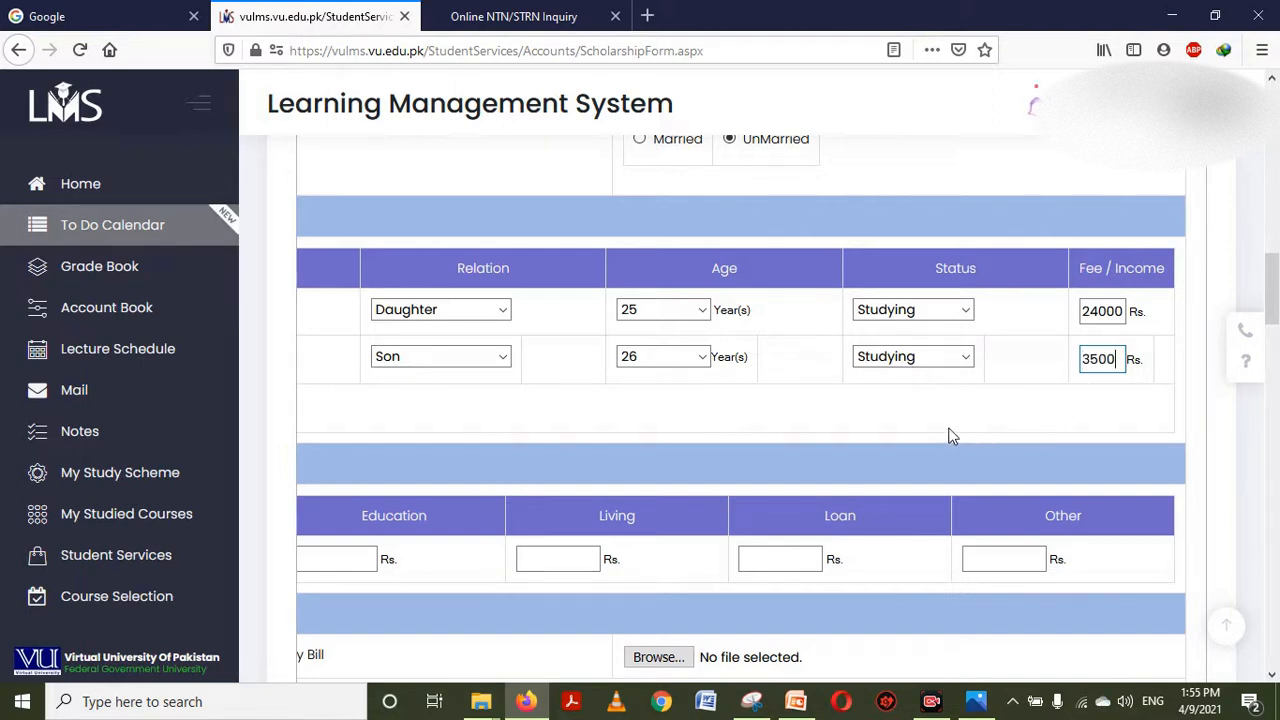
{"action": "scroll", "coordinate": [925, 418], "scroll_direction": "left", "scroll_amount": 5}
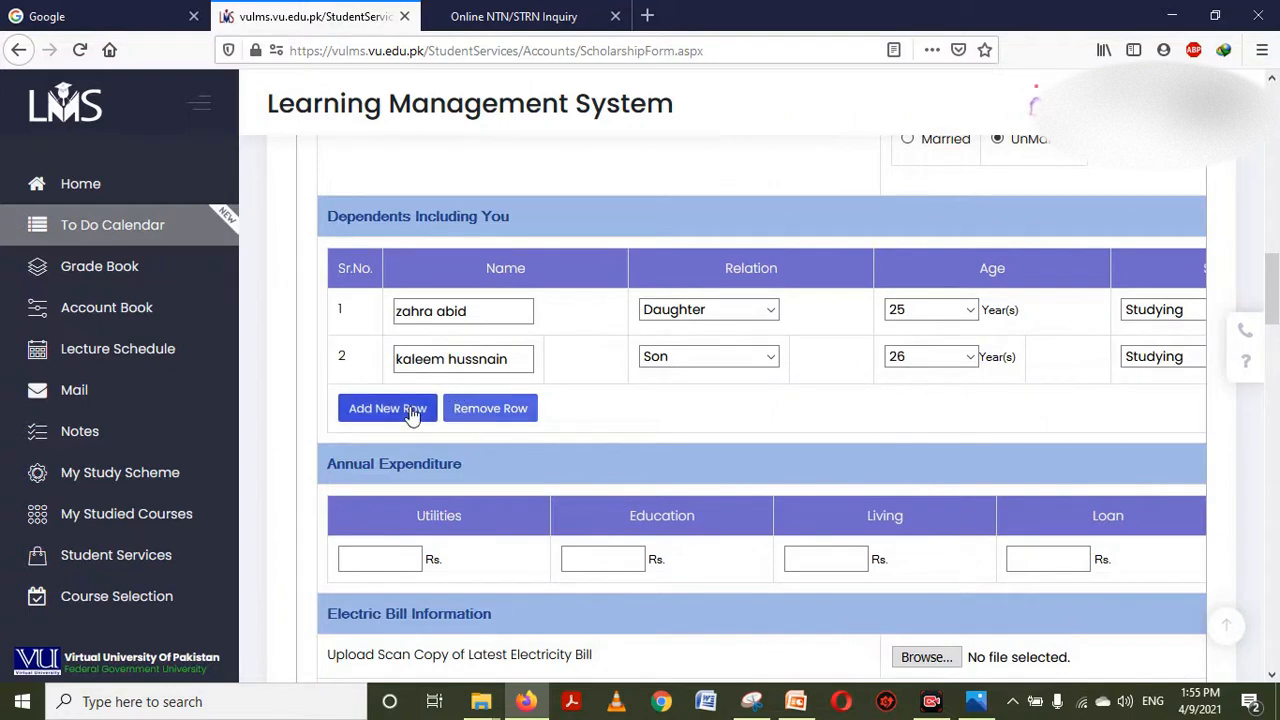
Add a third dependent row with the dependent's name and relation Son
{"action": "left_click", "coordinate": [411, 410]}
{"action": "left_click", "coordinate": [453, 407]}
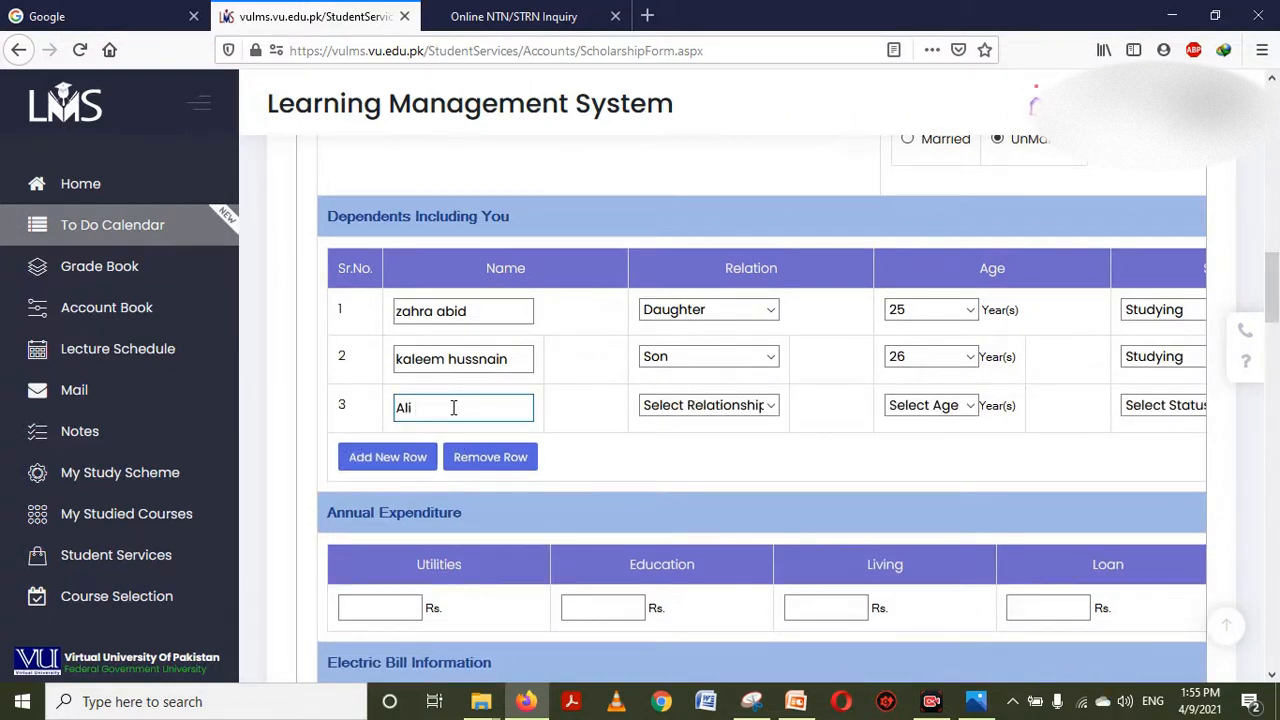
{"action": "key", "text": "Tab"}
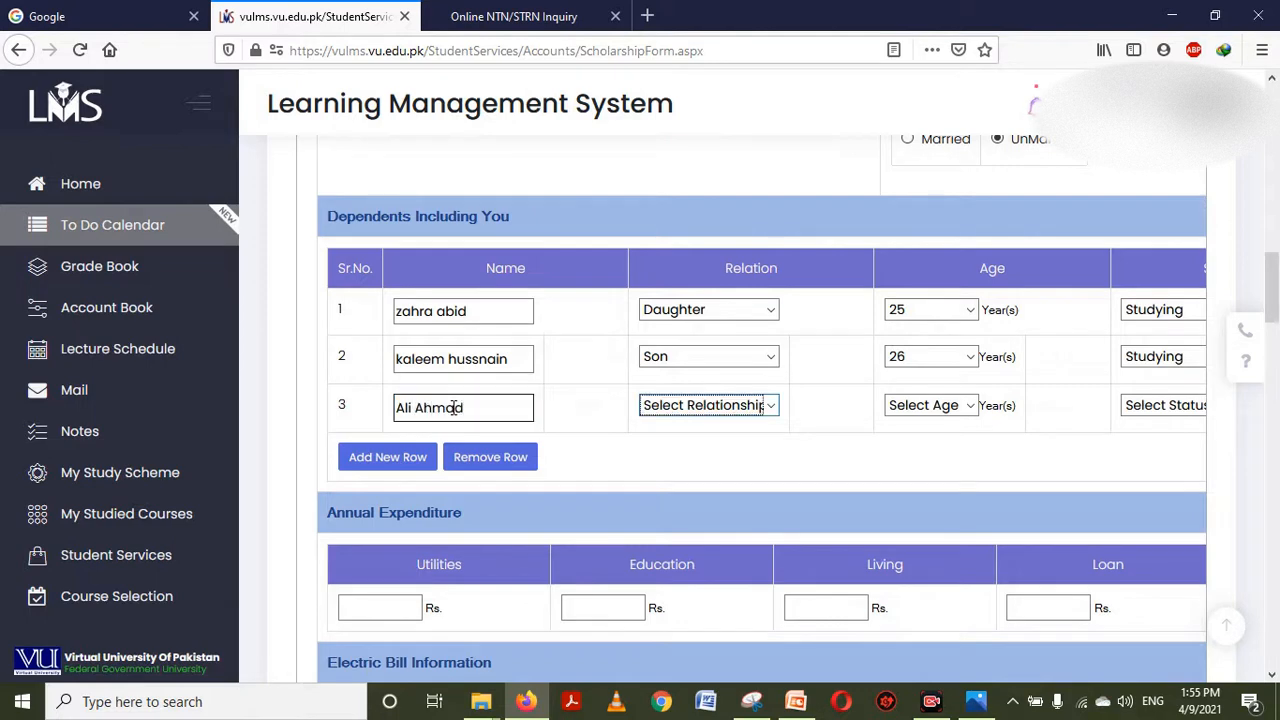
{"action": "key", "text": "Down"}
{"action": "key", "text": "Down"}
{"action": "key", "text": "Down"}
{"action": "key", "text": "Up"}
{"action": "key", "text": "Tab"}
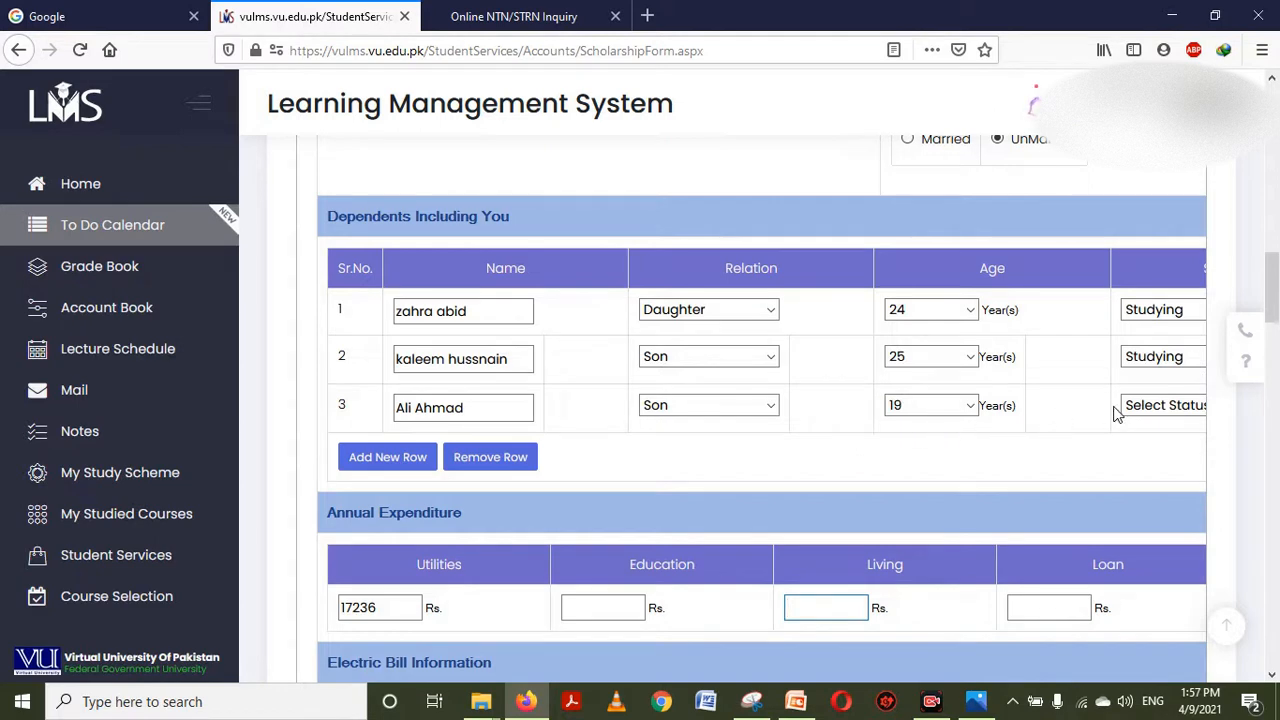
Make the third dependent 19, Studying, with fee/income 24000, bringing Utilities 17236 into view
{"action": "left_click", "coordinate": [1080, 423]}
{"action": "key", "text": "Tab"}
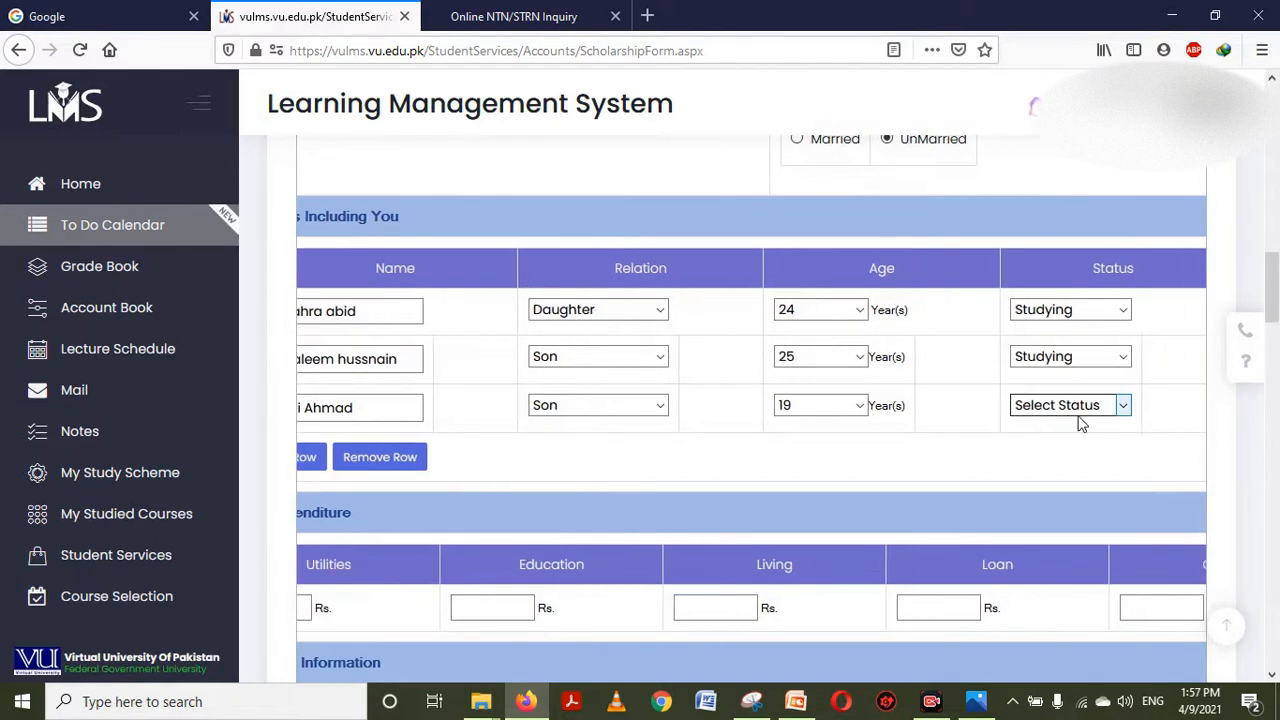
{"action": "left_click", "coordinate": [781, 363]}
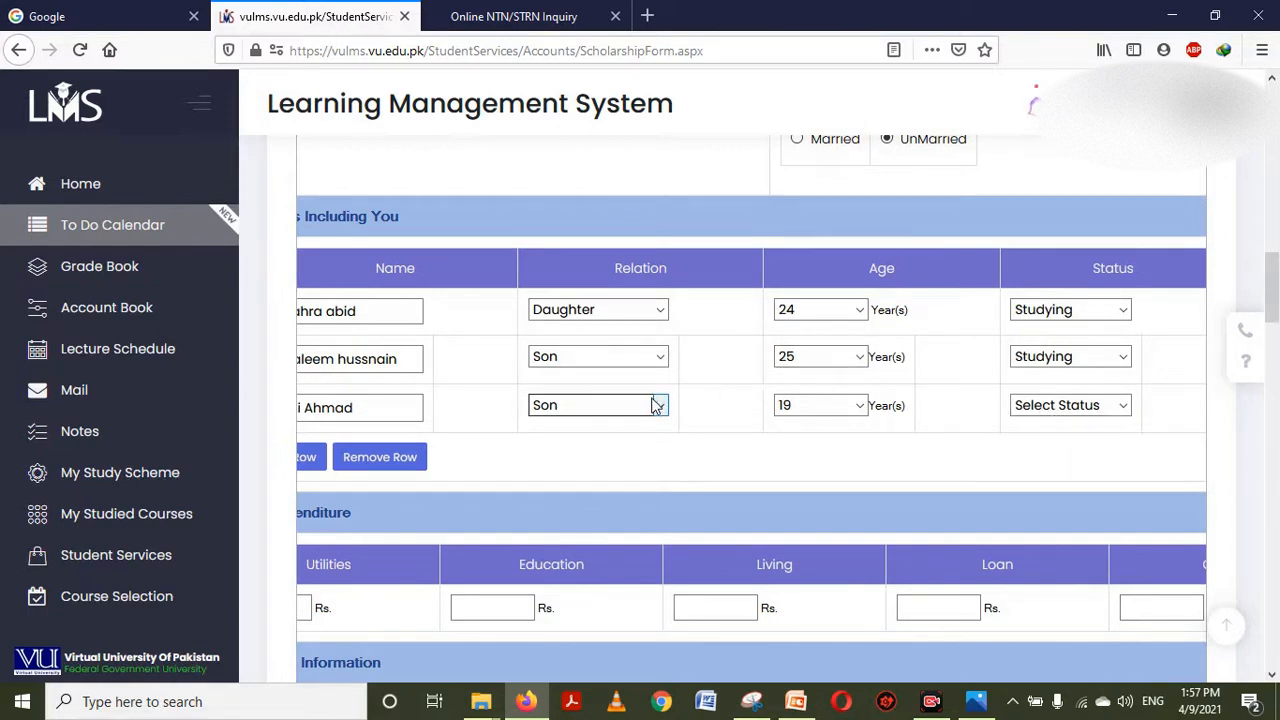
{"action": "left_click", "coordinate": [1055, 405]}
{"action": "key", "text": "Down"}
{"action": "key", "text": "Return"}
{"action": "key", "text": "Tab"}
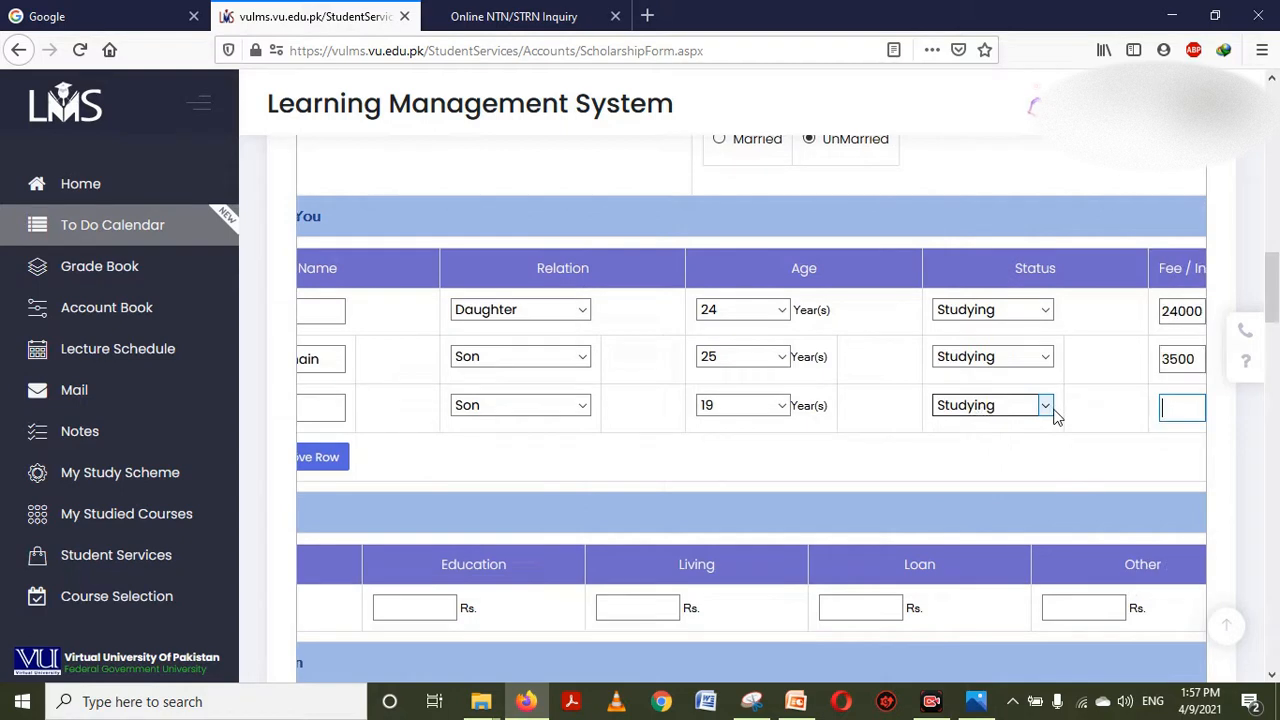
{"action": "type", "text": "24000"}
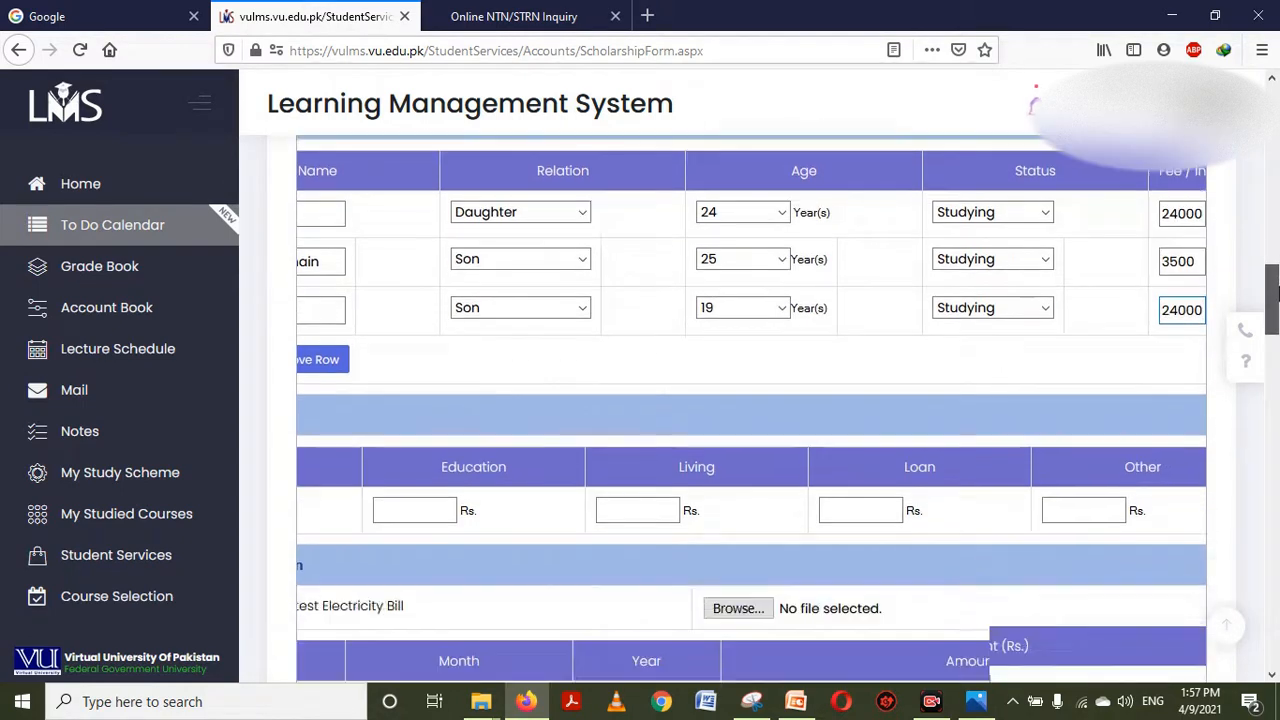
{"action": "left_click_drag", "start_coordinate": [1274, 285], "coordinate": [1276, 300]}
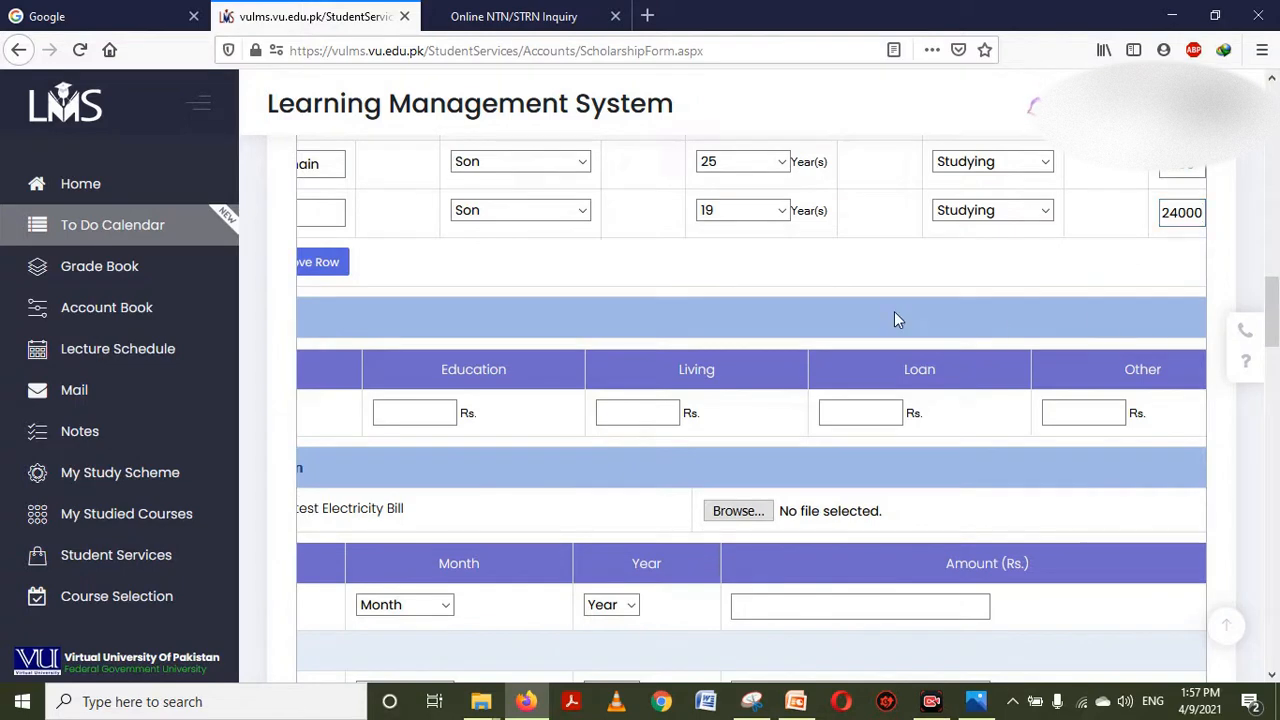
{"action": "scroll", "coordinate": [894, 311], "scroll_direction": "left", "scroll_amount": 1}
{"action": "scroll", "coordinate": [894, 320], "scroll_direction": "left", "scroll_amount": 3}
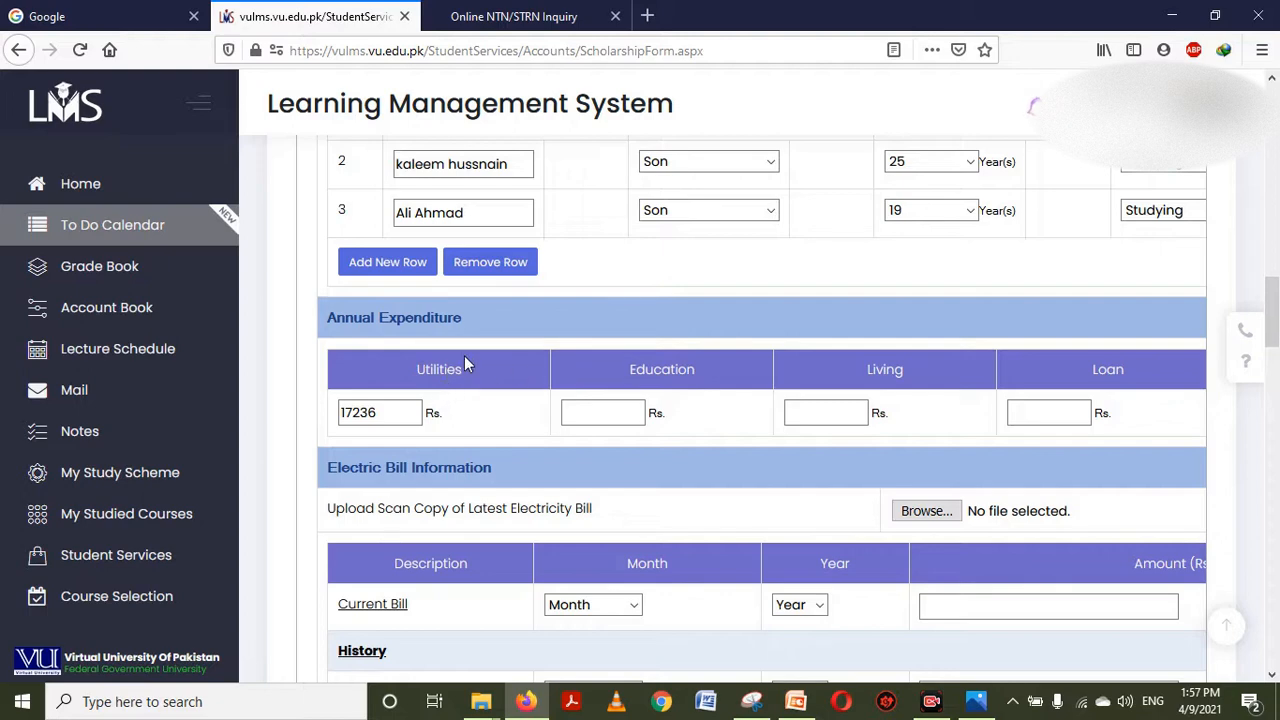
Enter 52000 Rs as the annual Education expenditure
{"action": "left_click", "coordinate": [414, 407]}
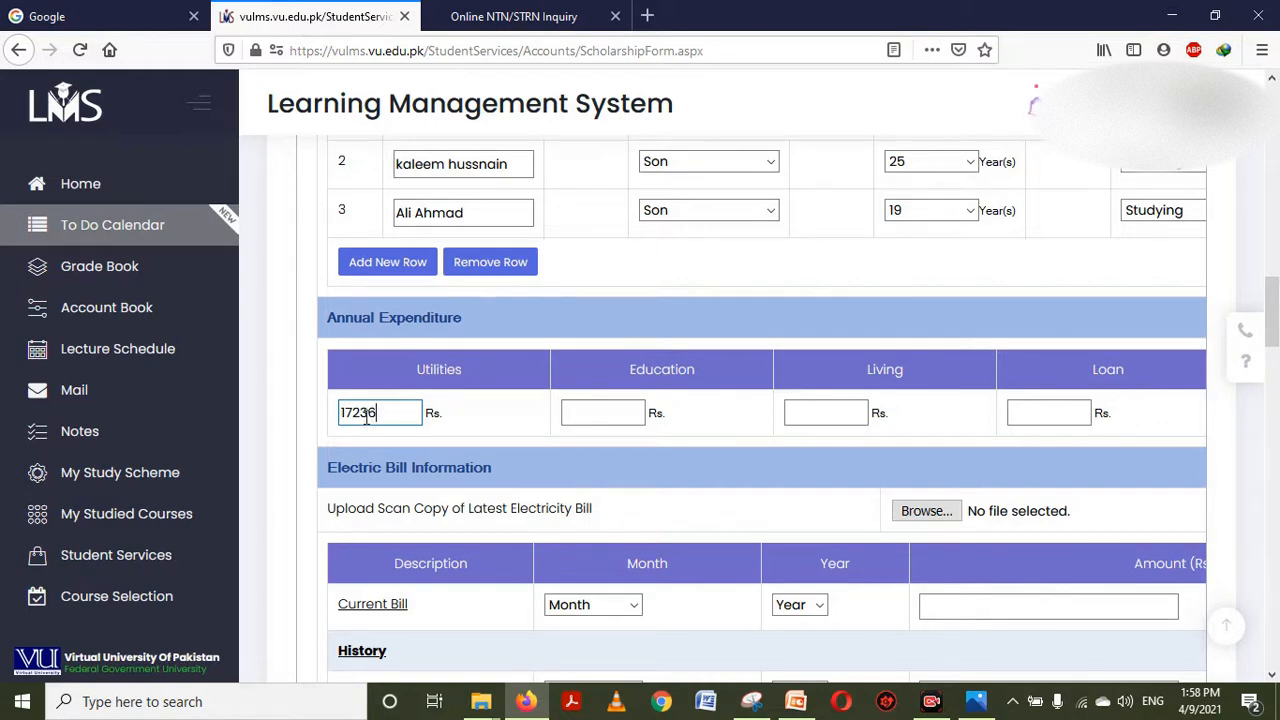
{"action": "left_click", "coordinate": [601, 408]}
{"action": "left_click", "coordinate": [940, 232]}
{"action": "scroll", "coordinate": [940, 232], "scroll_direction": "right", "scroll_amount": 5}
{"action": "scroll", "coordinate": [940, 232], "scroll_direction": "up", "scroll_amount": 1}
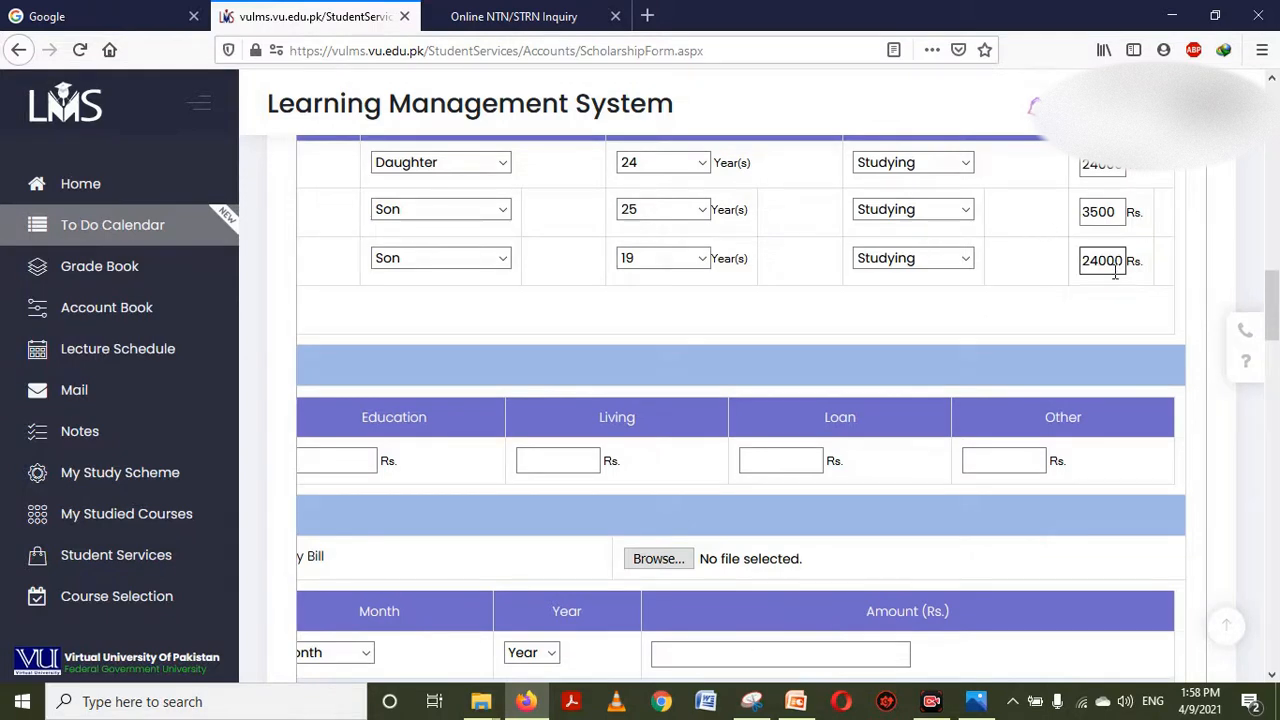
{"action": "scroll", "coordinate": [994, 280], "scroll_direction": "down", "scroll_amount": 1}
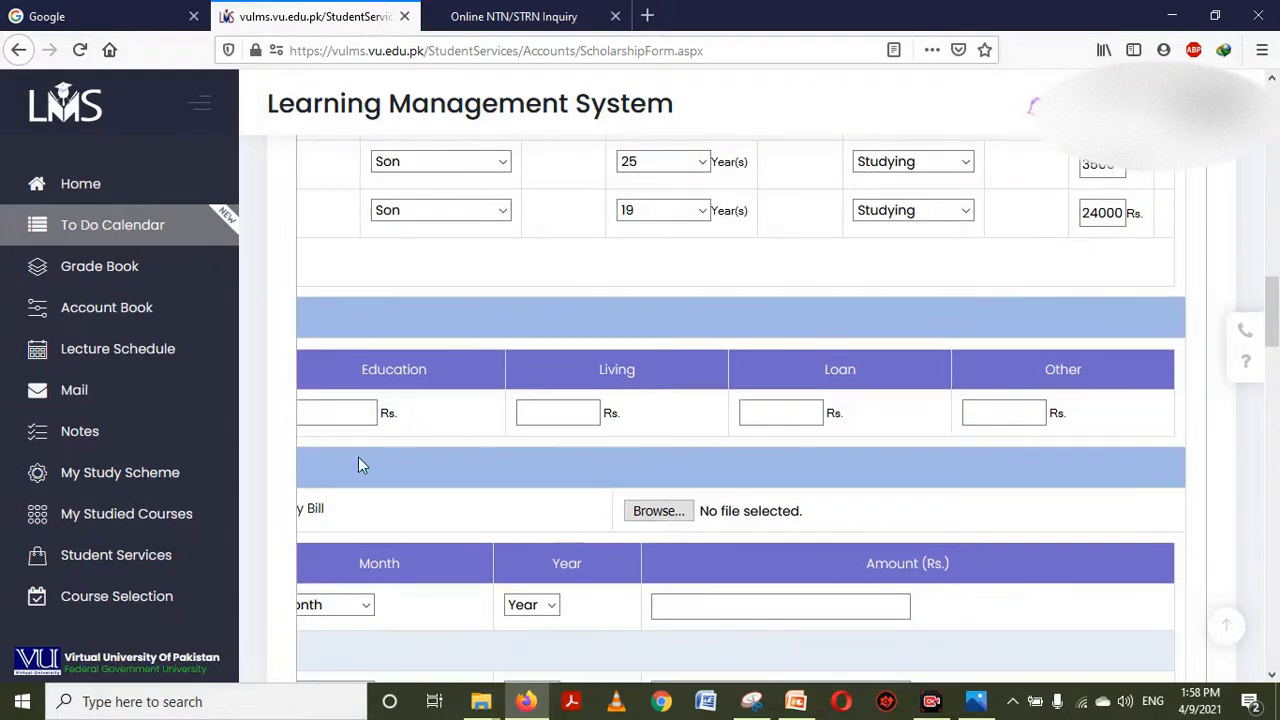
{"action": "left_click", "coordinate": [350, 409]}
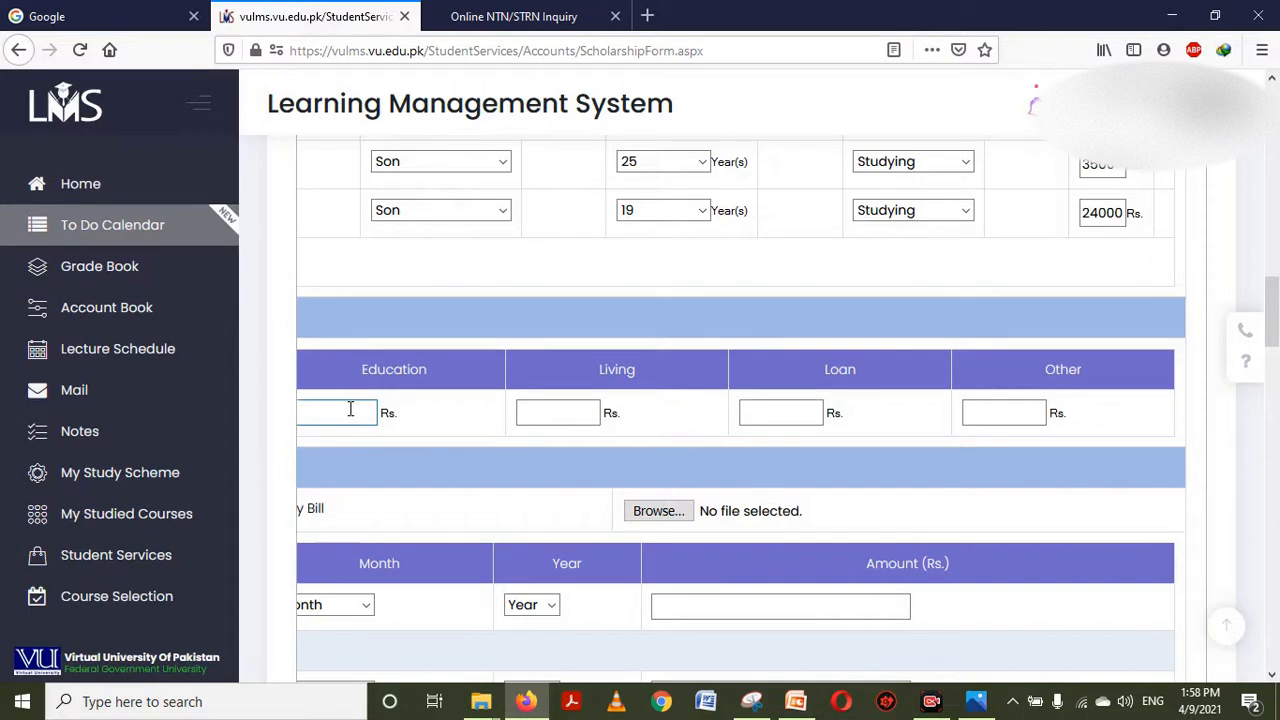
{"action": "scroll", "coordinate": [349, 382], "scroll_direction": "left", "scroll_amount": 3}
{"action": "left_click", "coordinate": [502, 410]}
{"action": "type", "text": "520"}
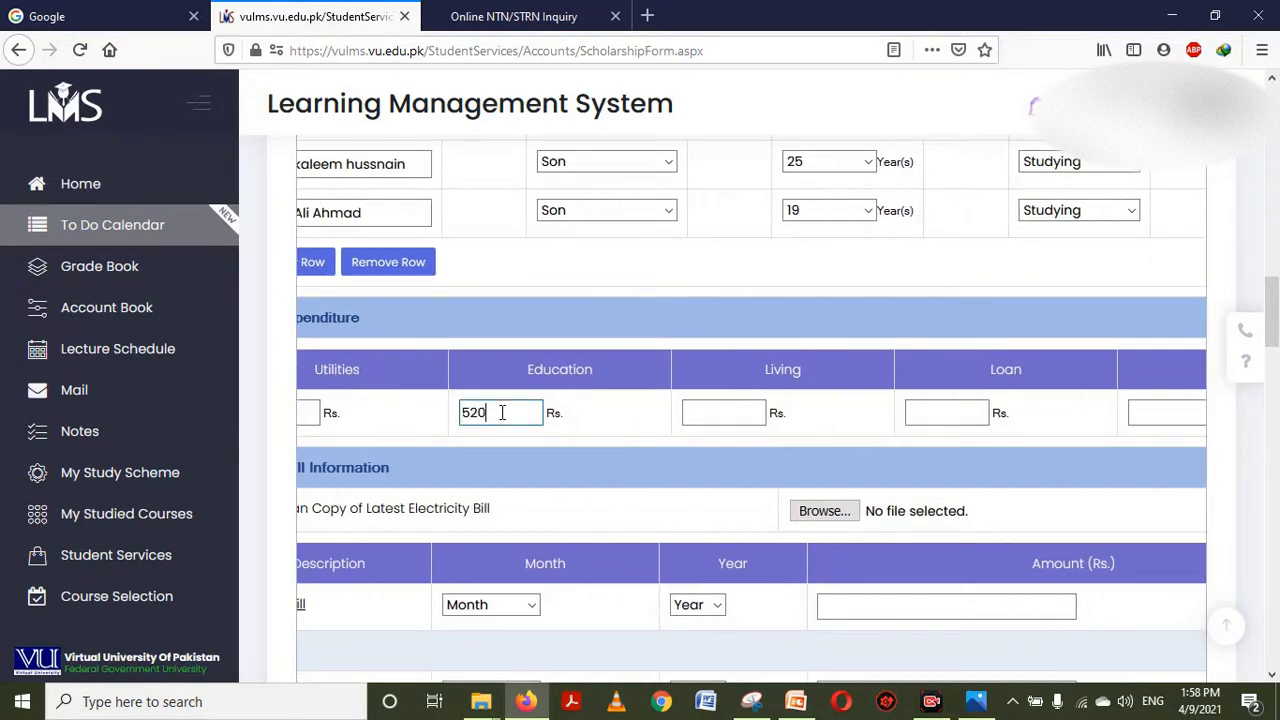
{"action": "type", "text": "00"}
Fill in Living 10000, Loan 0 and Other 60000 Rs annual expenditures
{"action": "left_click", "coordinate": [744, 418]}
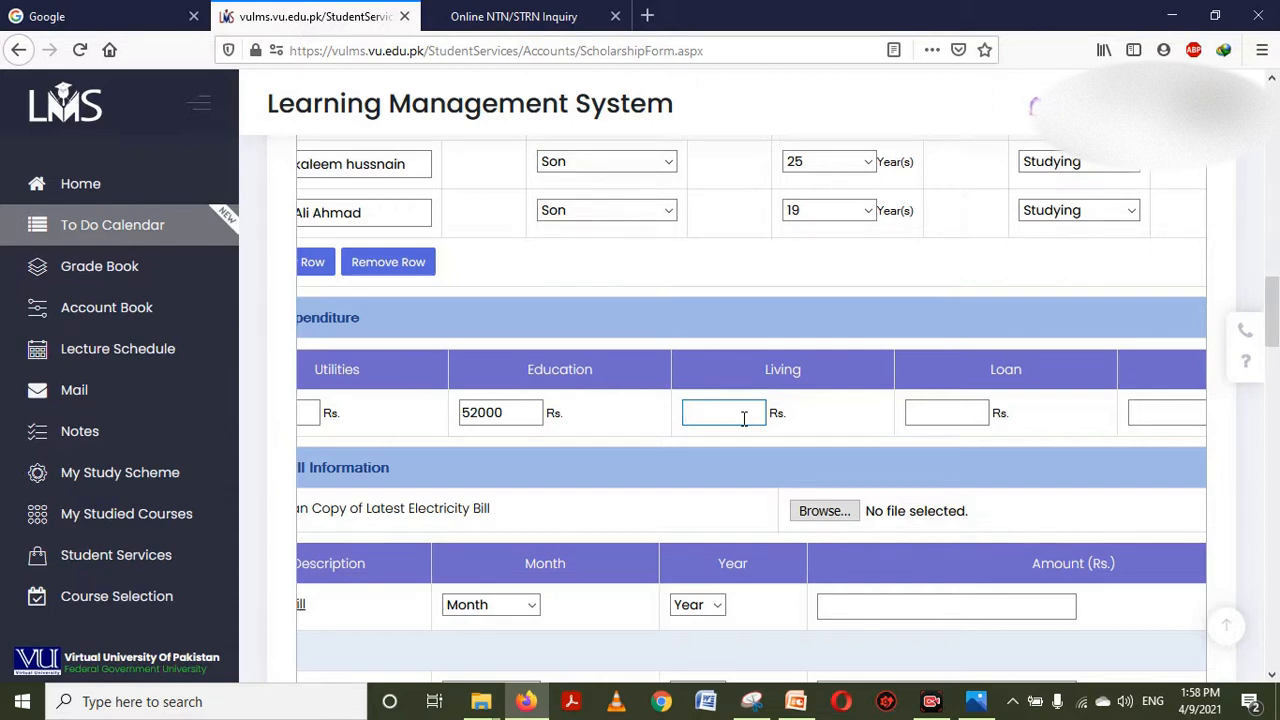
{"action": "type", "text": "10000"}
{"action": "key", "text": "Tab"}
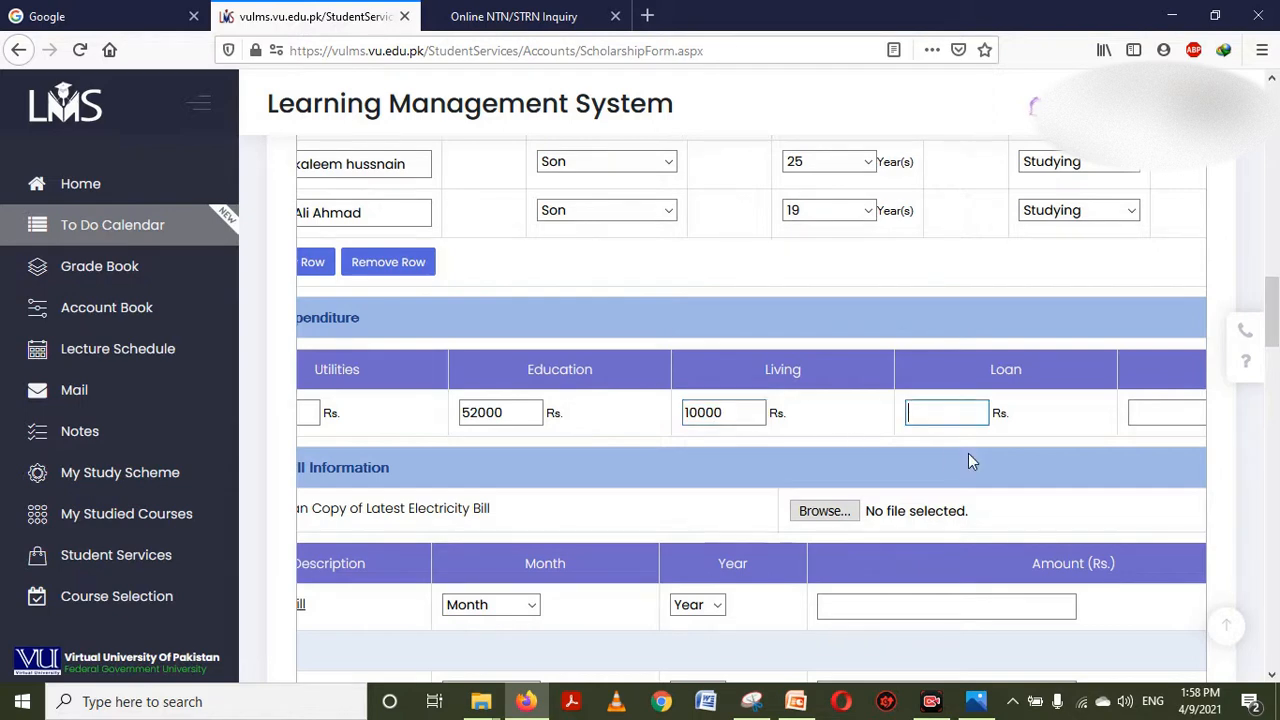
{"action": "type", "text": "0"}
{"action": "key", "text": "Tab"}
{"action": "scroll", "coordinate": [1071, 450], "scroll_direction": "right", "scroll_amount": 3}
{"action": "left_click", "coordinate": [1013, 413]}
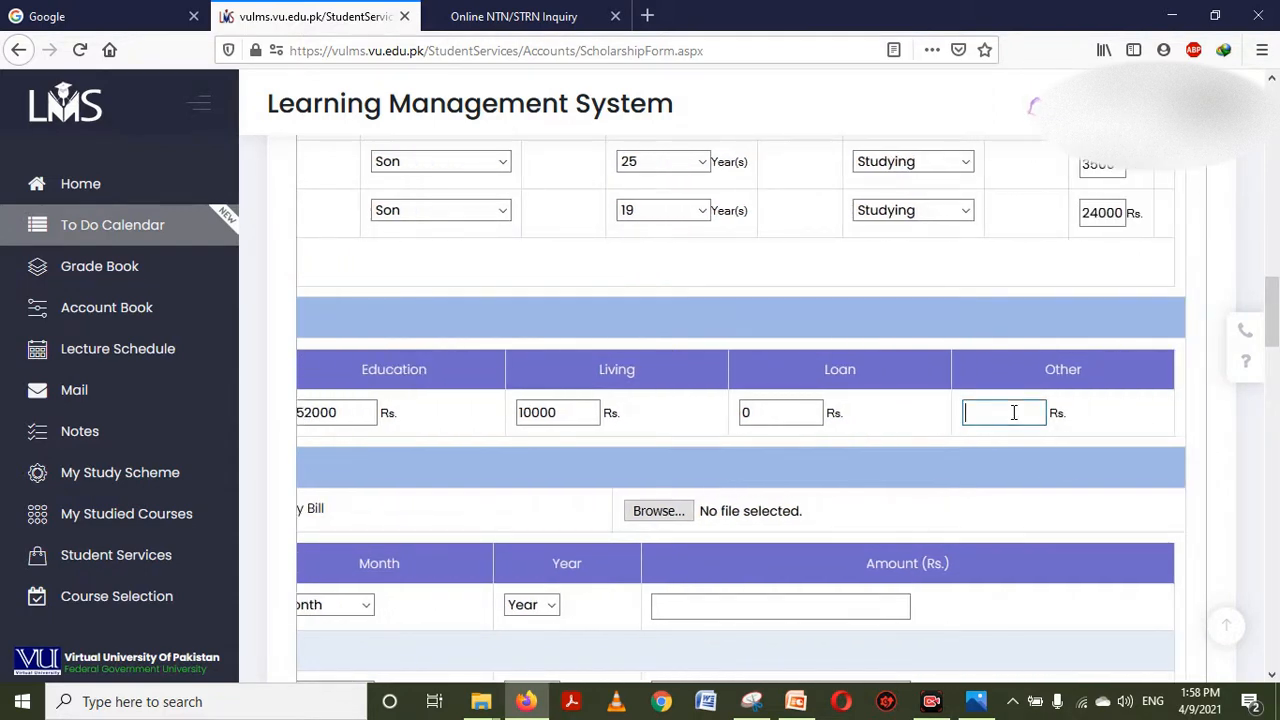
{"action": "type", "text": "60000"}
{"action": "left_click", "coordinate": [794, 460]}
{"action": "scroll", "coordinate": [697, 420], "scroll_direction": "left", "scroll_amount": 3}
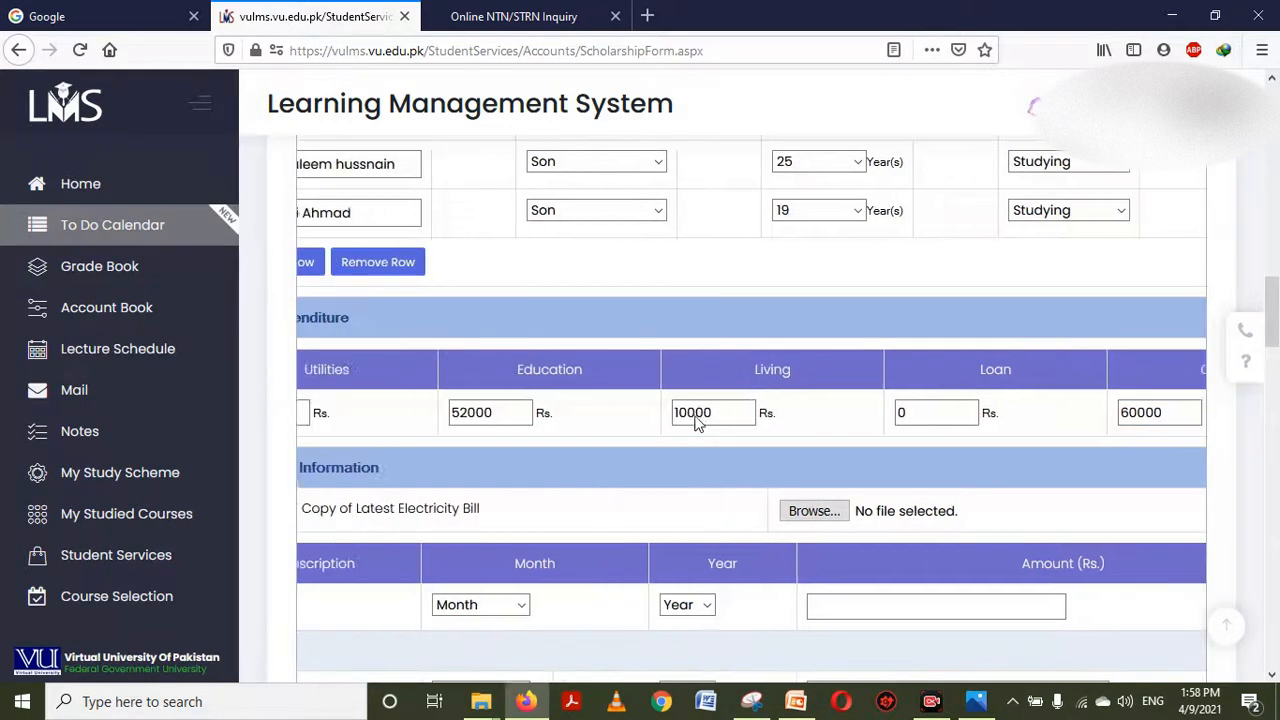
{"action": "scroll", "coordinate": [697, 422], "scroll_direction": "left", "scroll_amount": 2}
{"action": "scroll", "coordinate": [697, 422], "scroll_direction": "down", "scroll_amount": 2}
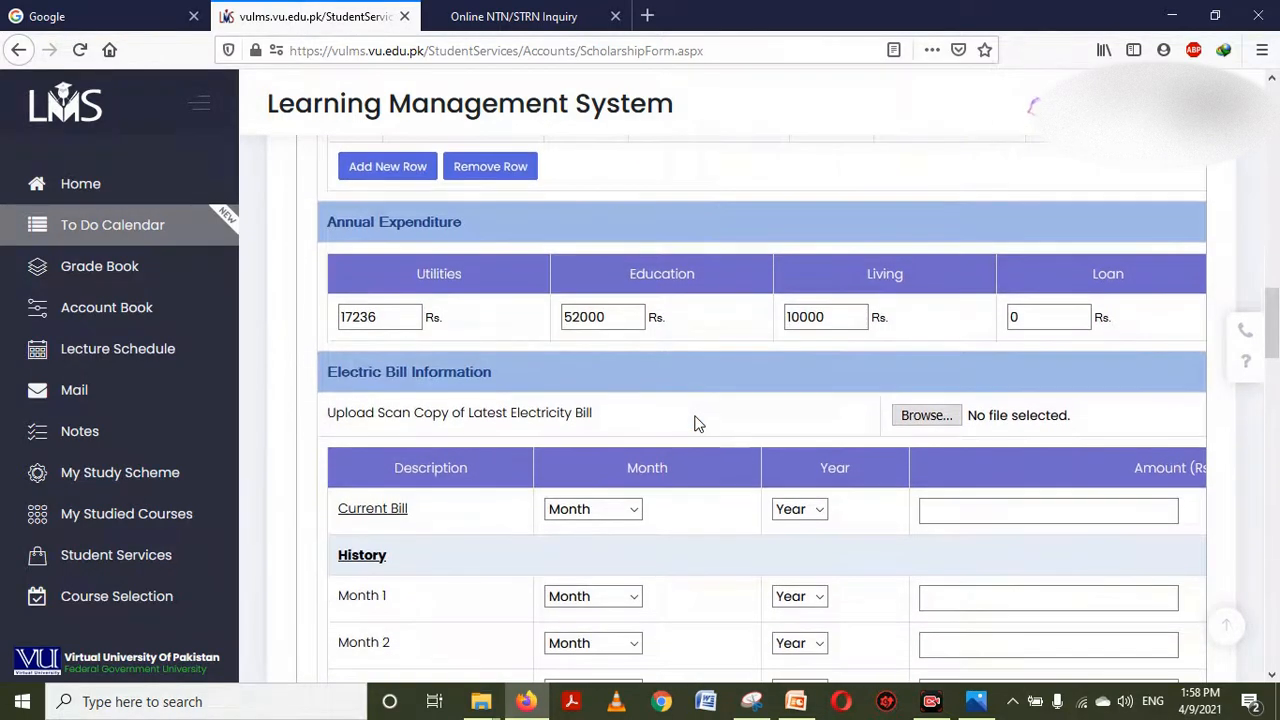
Attach IMG_20210409_134015.jpg from Local Disk (D:) as the electricity bill scan
{"action": "scroll", "coordinate": [697, 423], "scroll_direction": "down", "scroll_amount": 1}
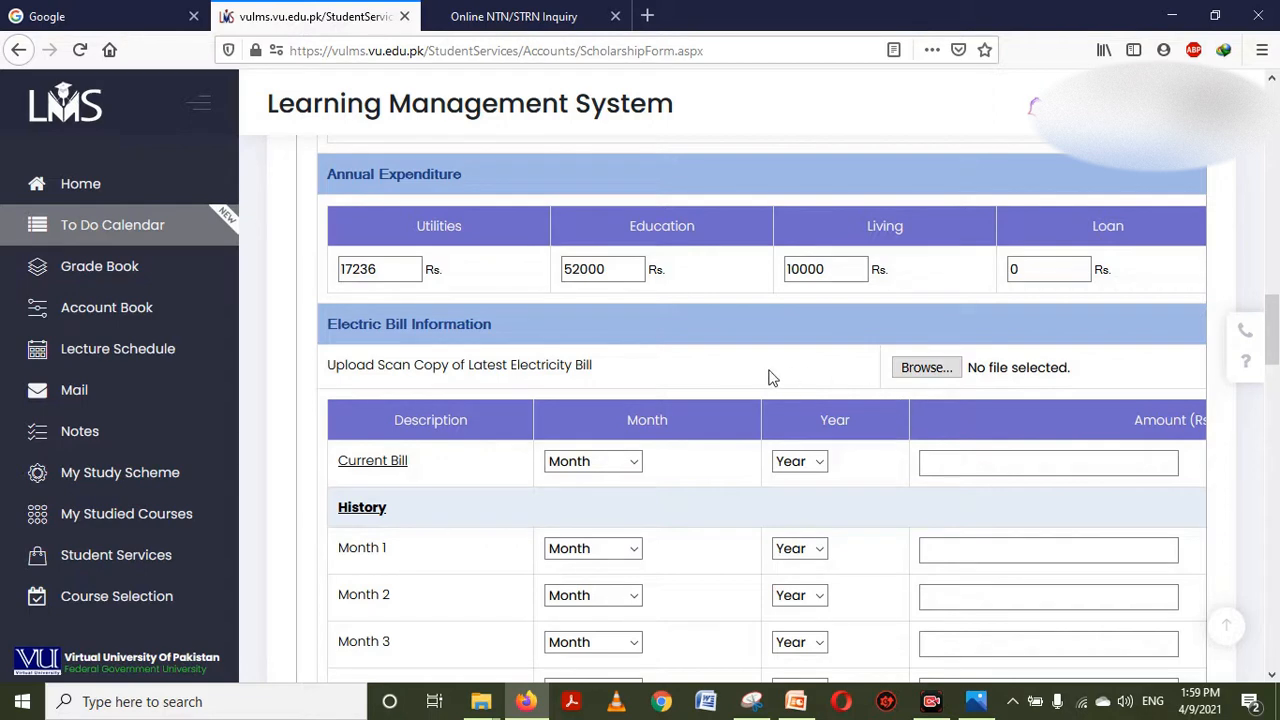
{"action": "left_click", "coordinate": [930, 376]}
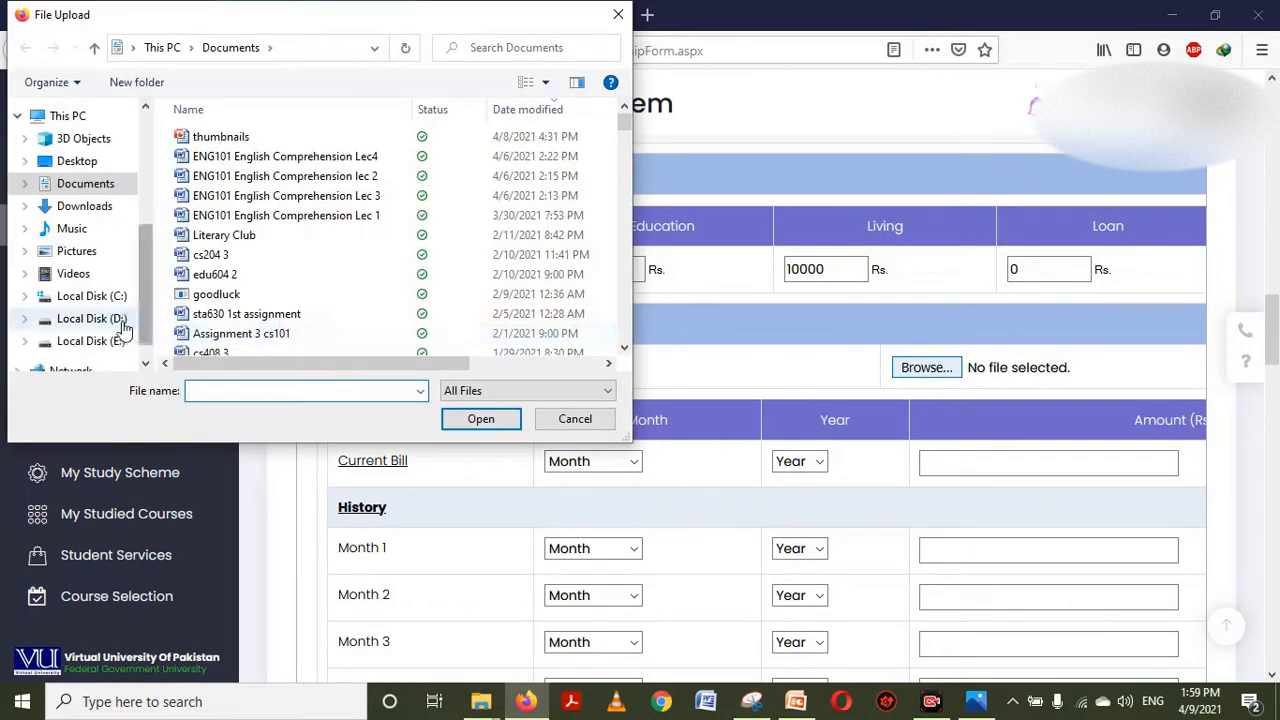
{"action": "left_click", "coordinate": [90, 318]}
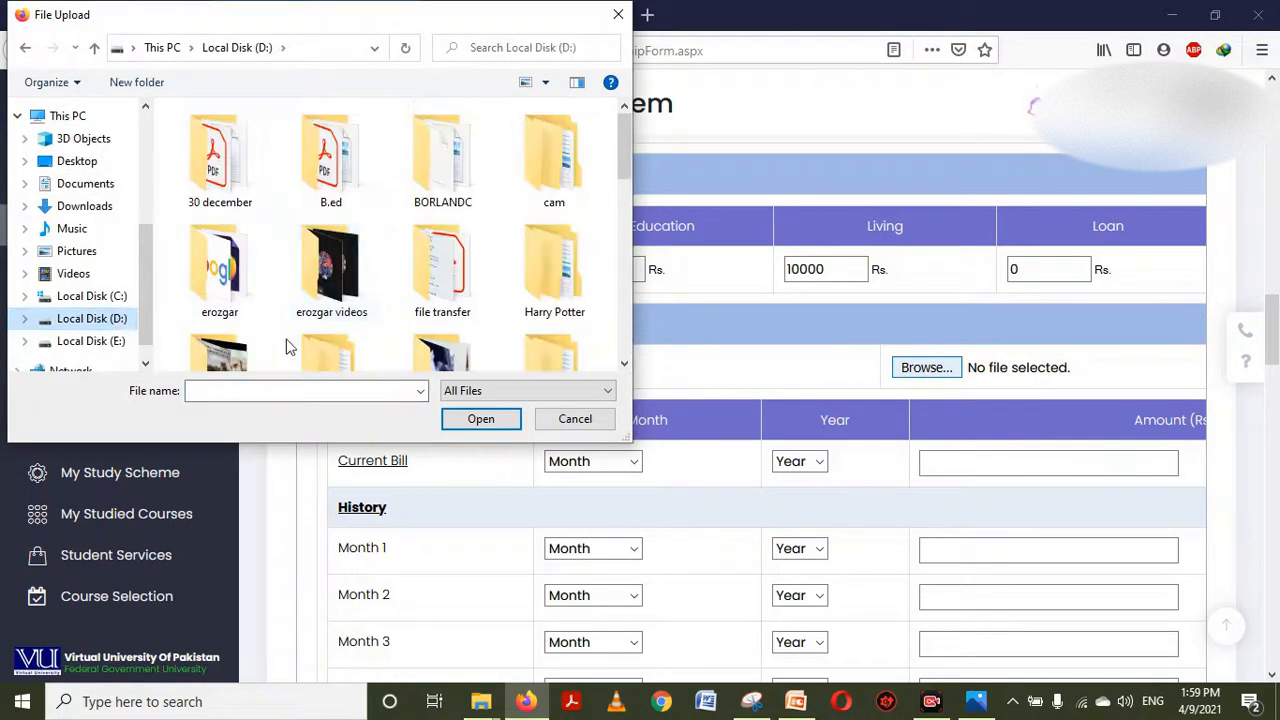
{"action": "left_click_drag", "start_coordinate": [622, 168], "coordinate": [624, 313]}
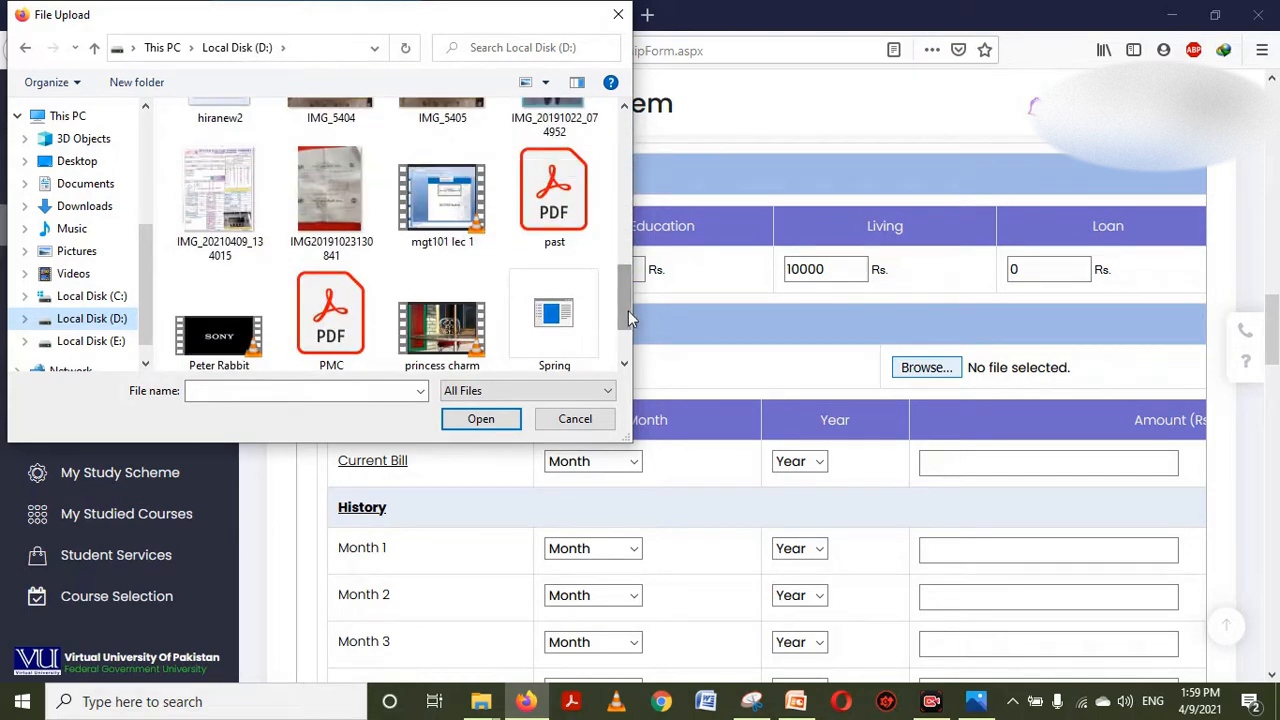
{"action": "left_click", "coordinate": [237, 193]}
{"action": "left_click", "coordinate": [468, 419]}
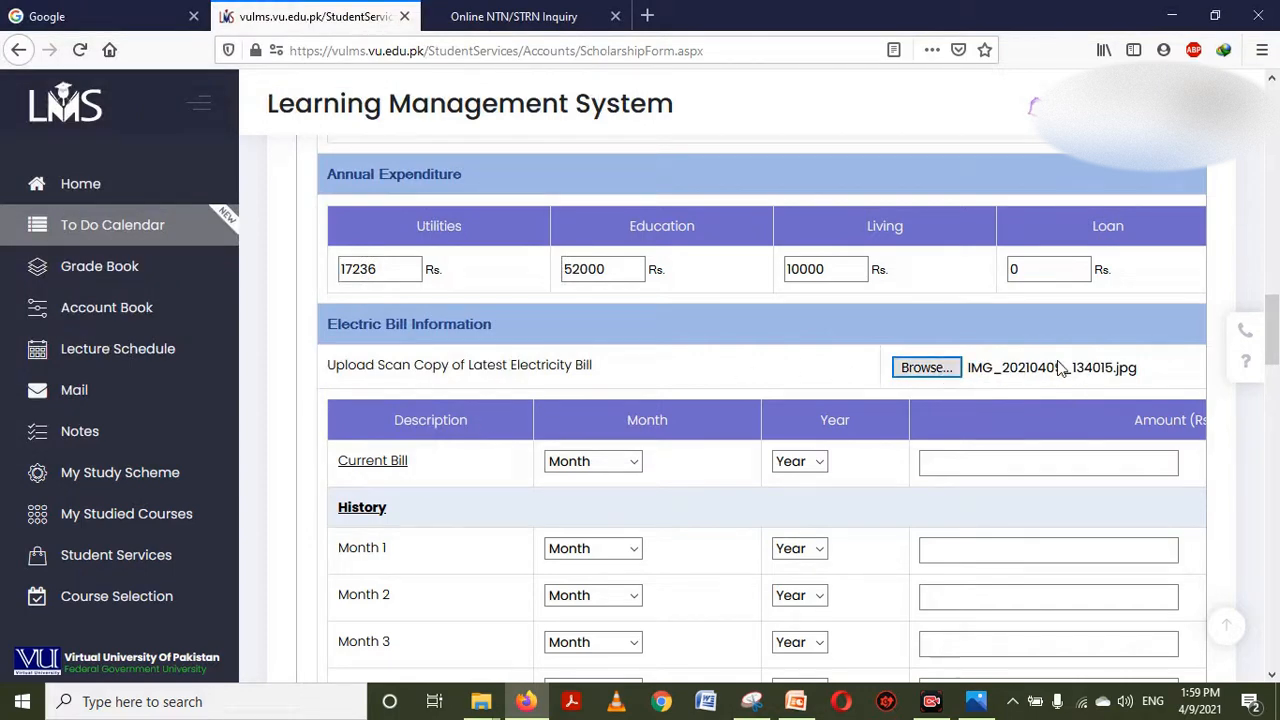
{"action": "left_click", "coordinate": [930, 368]}
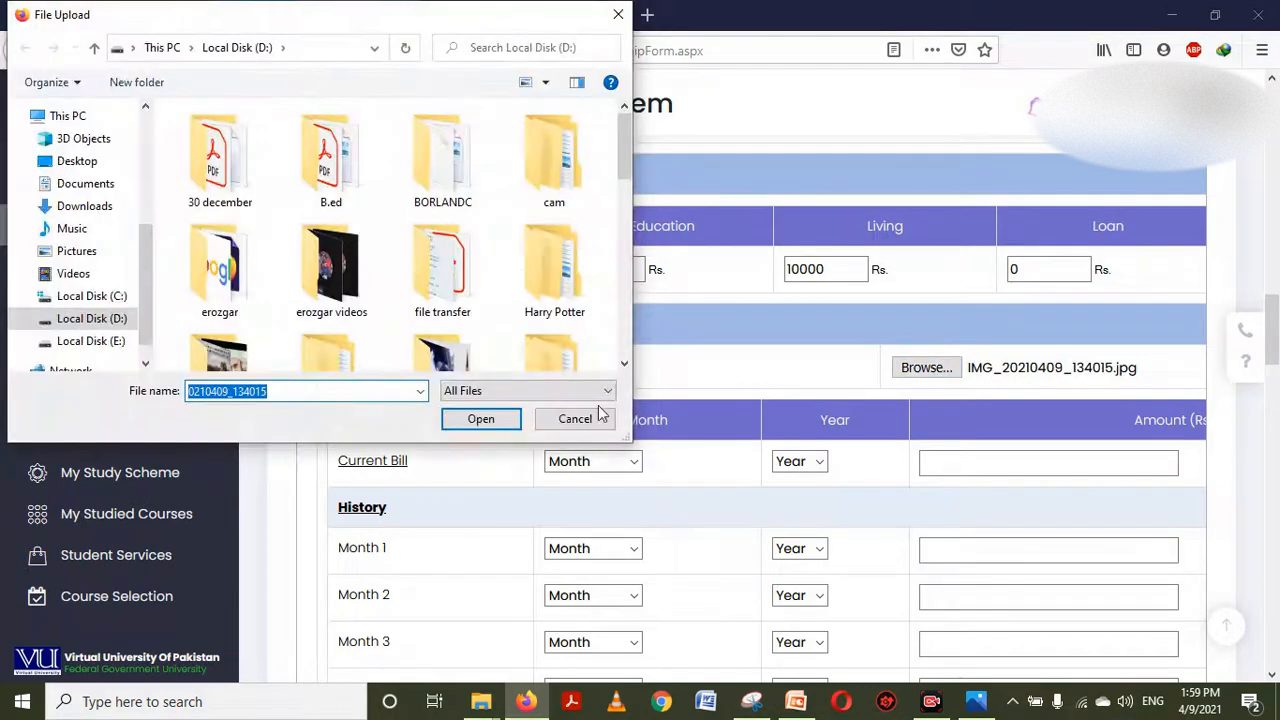
{"action": "left_click", "coordinate": [590, 420]}
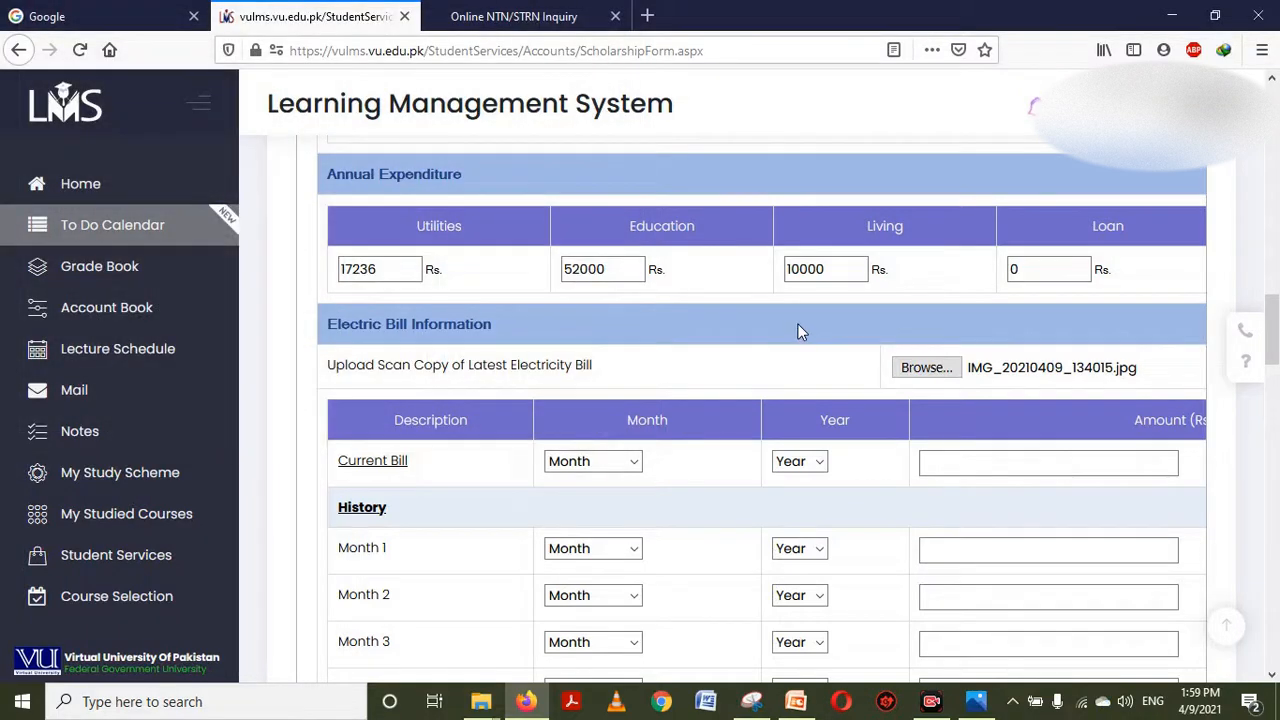
{"action": "left_click_drag", "start_coordinate": [1276, 335], "coordinate": [1276, 347]}
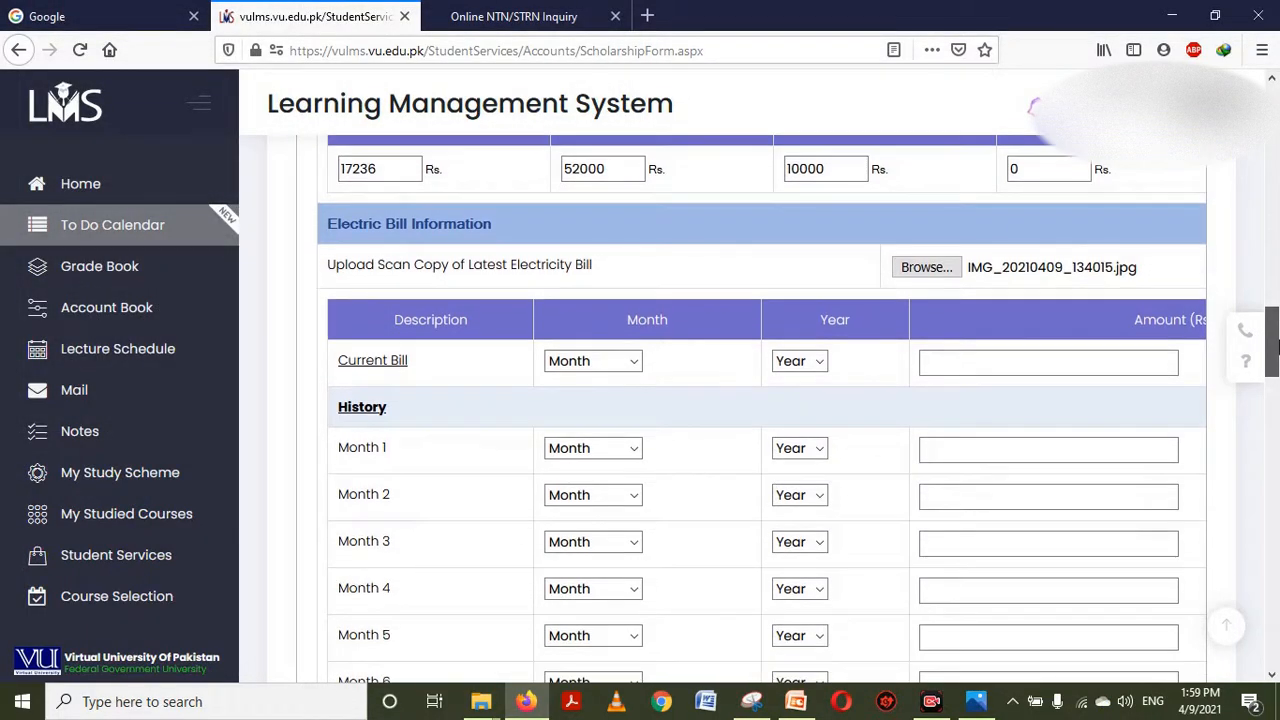
Set the current electricity bill to March 2021 with amount 1115
{"action": "left_click", "coordinate": [598, 367]}
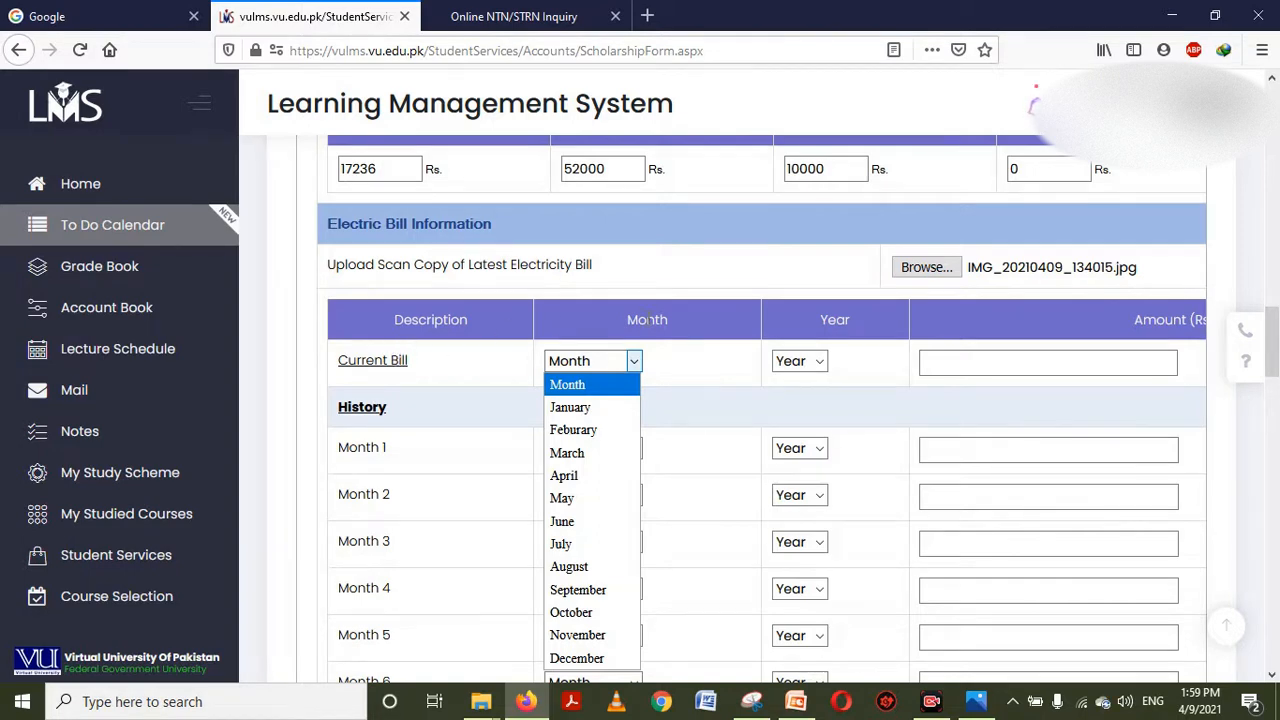
{"action": "left_click", "coordinate": [576, 453]}
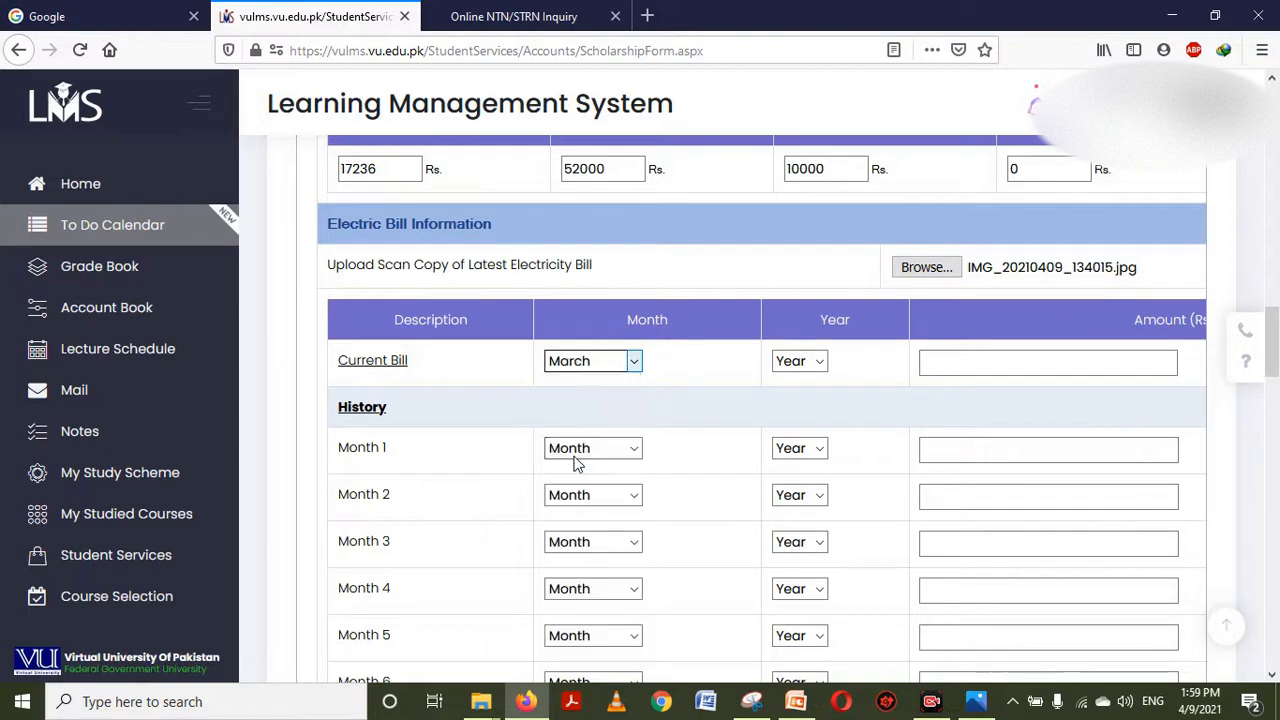
{"action": "left_click", "coordinate": [798, 366]}
{"action": "left_click", "coordinate": [790, 407]}
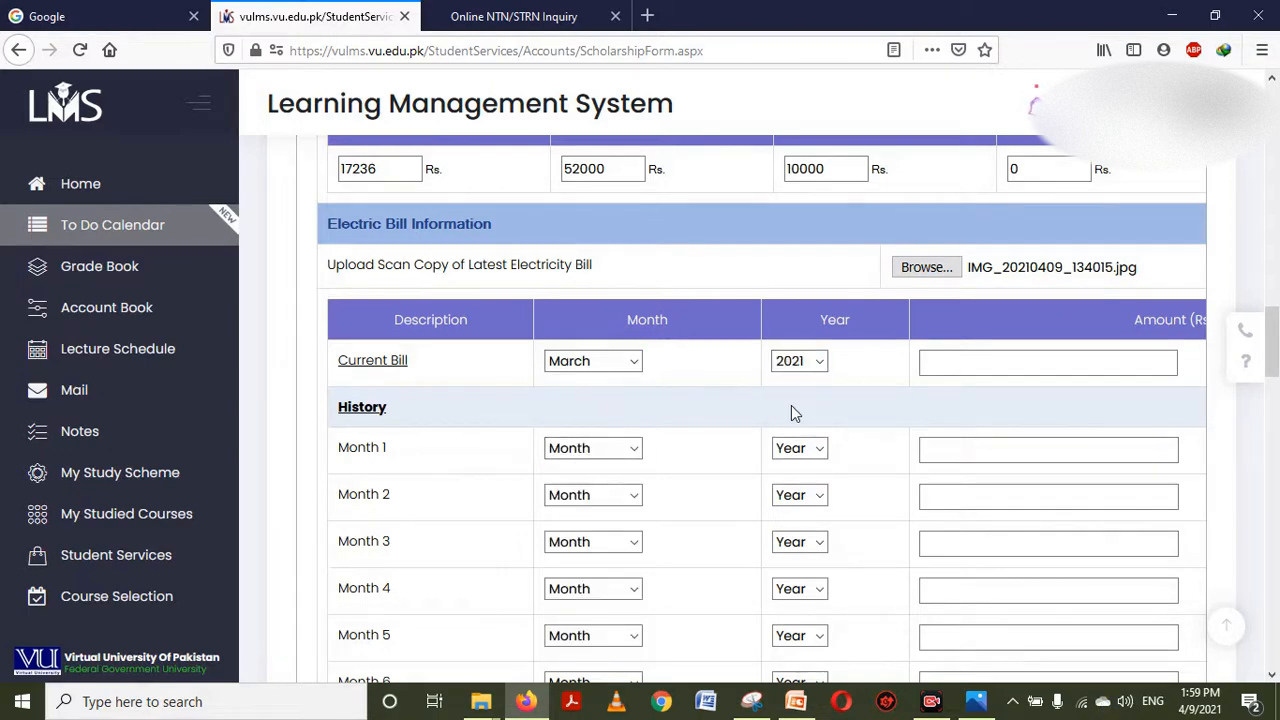
{"action": "left_click", "coordinate": [980, 360]}
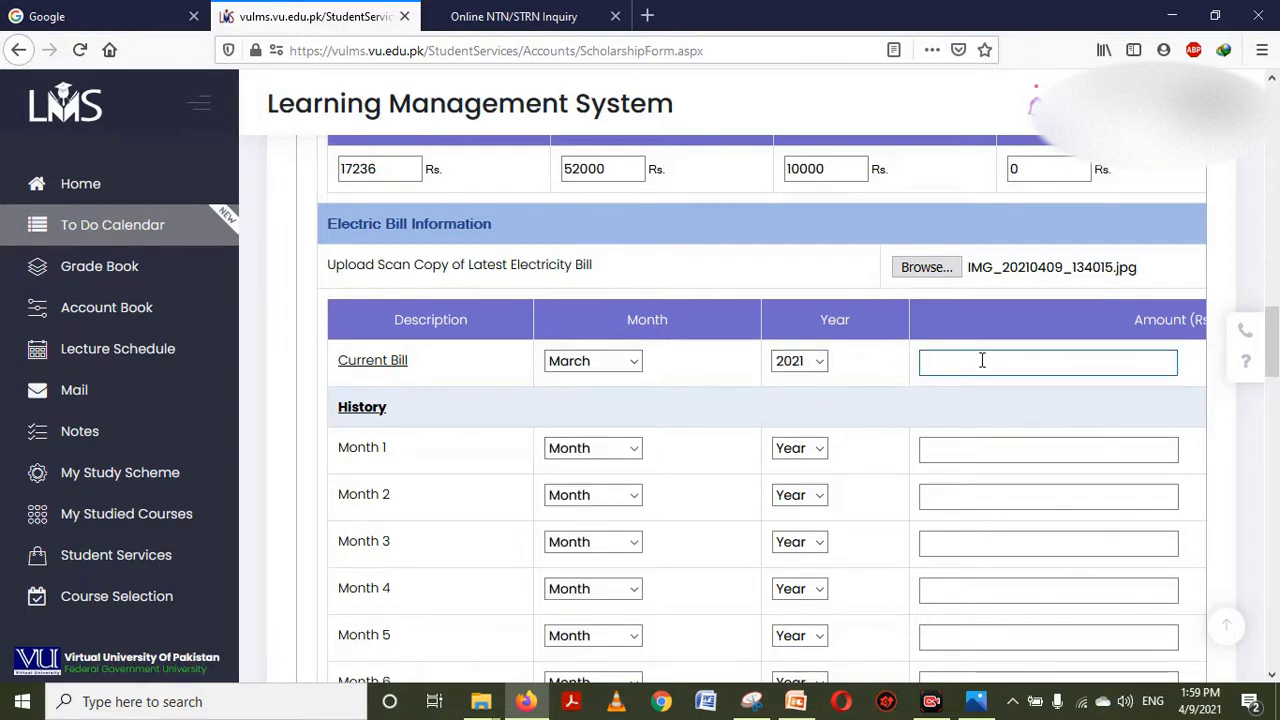
{"action": "type", "text": "1115"}
{"action": "scroll", "coordinate": [1273, 343], "scroll_direction": "down", "scroll_amount": 2}
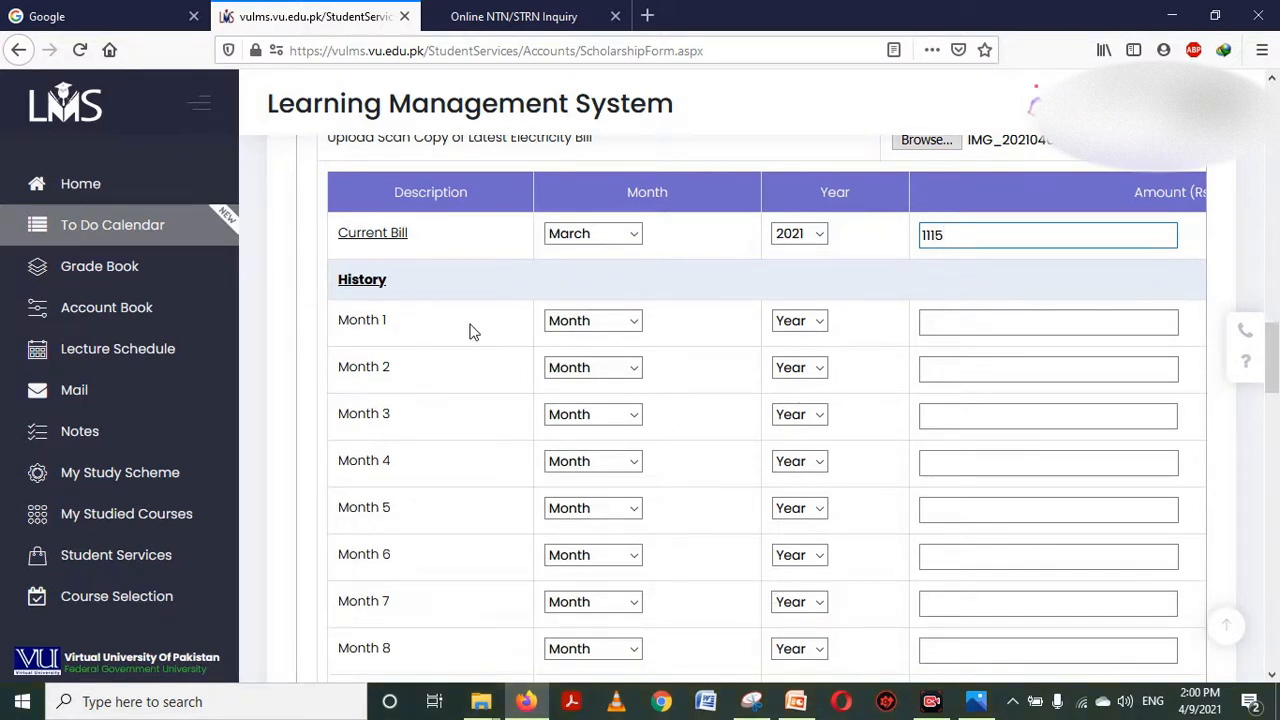
Record history Month 1 as Feburary 2021 with a bill of 807
{"action": "left_click", "coordinate": [609, 326]}
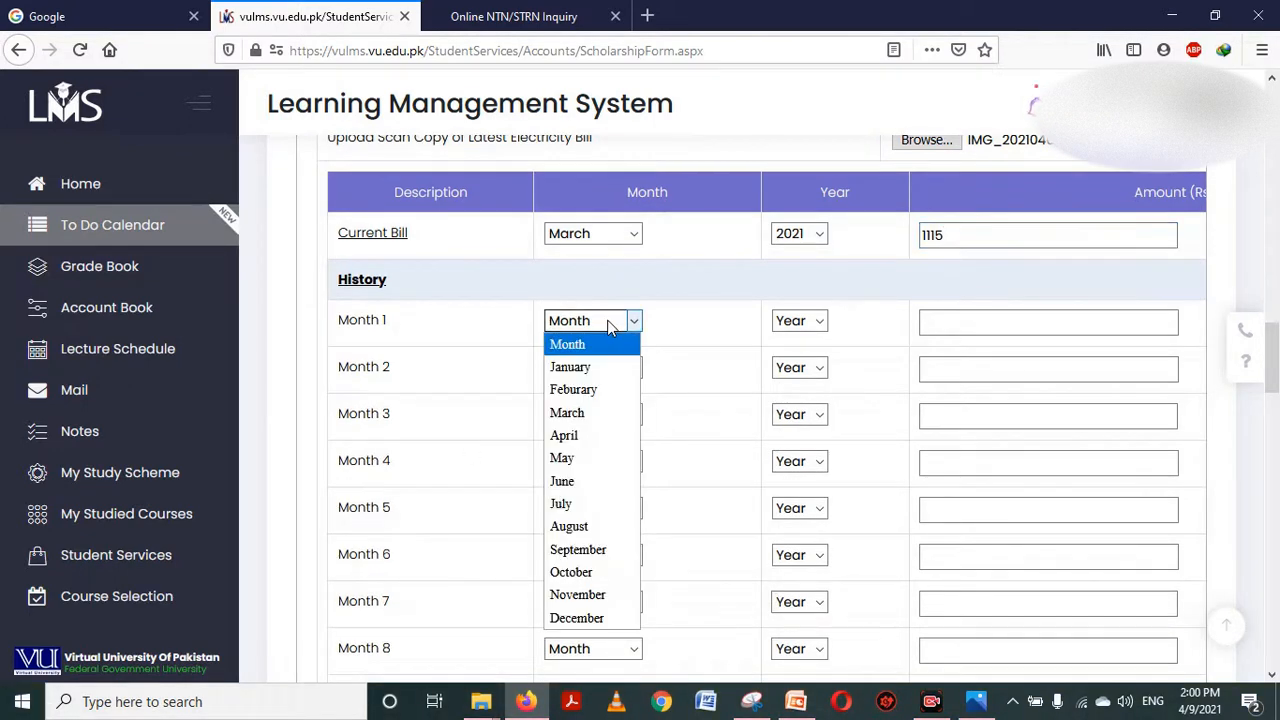
{"action": "left_click", "coordinate": [586, 393]}
{"action": "left_click", "coordinate": [791, 334]}
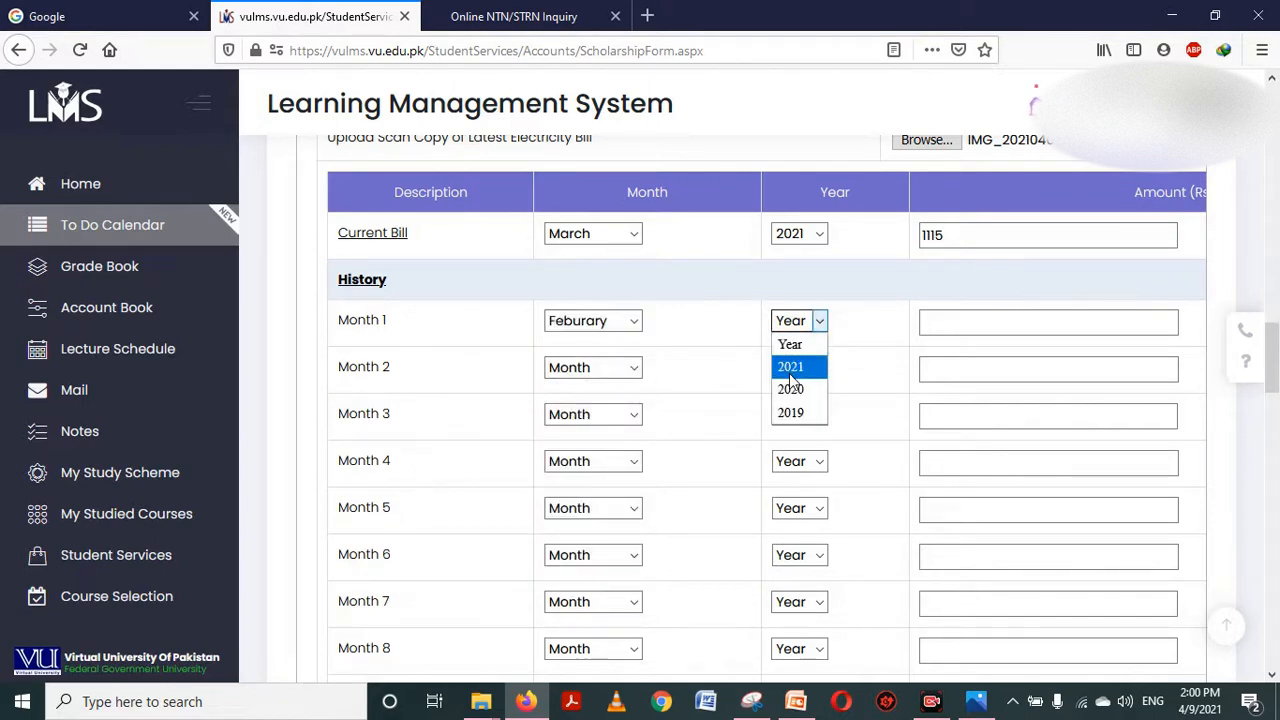
{"action": "left_click", "coordinate": [791, 376]}
{"action": "left_click", "coordinate": [991, 325]}
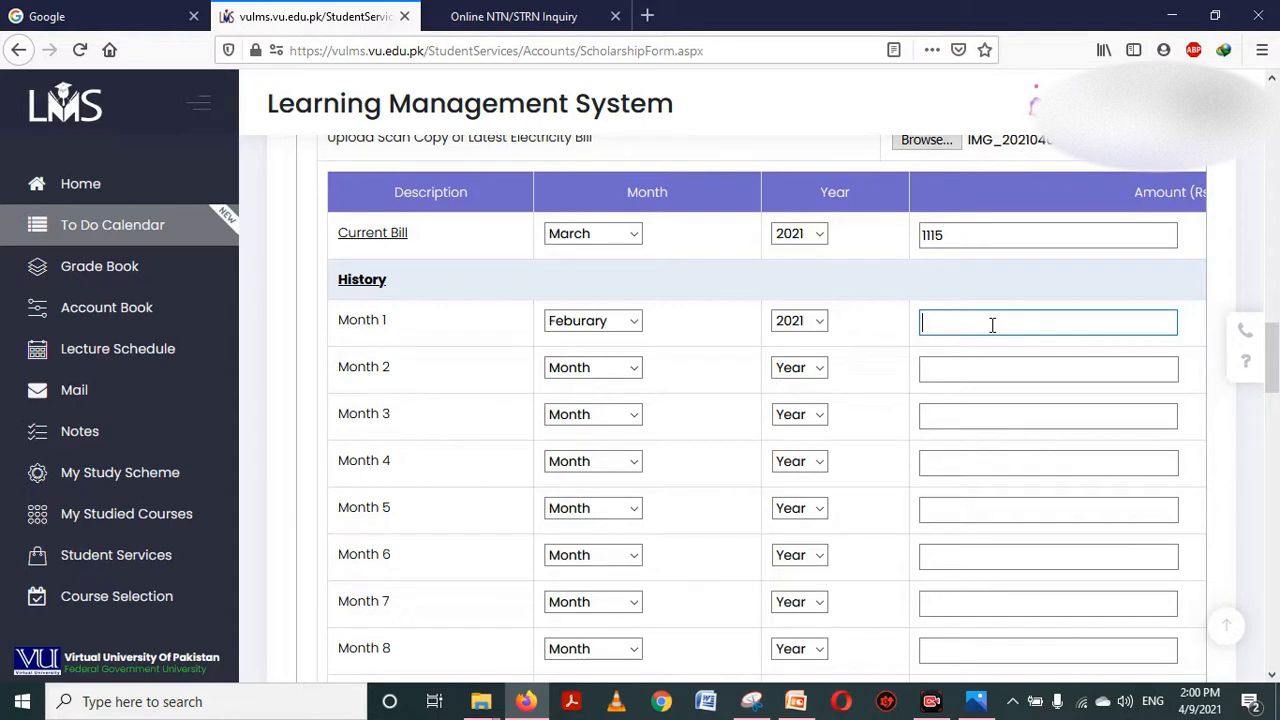
{"action": "type", "text": "807"}
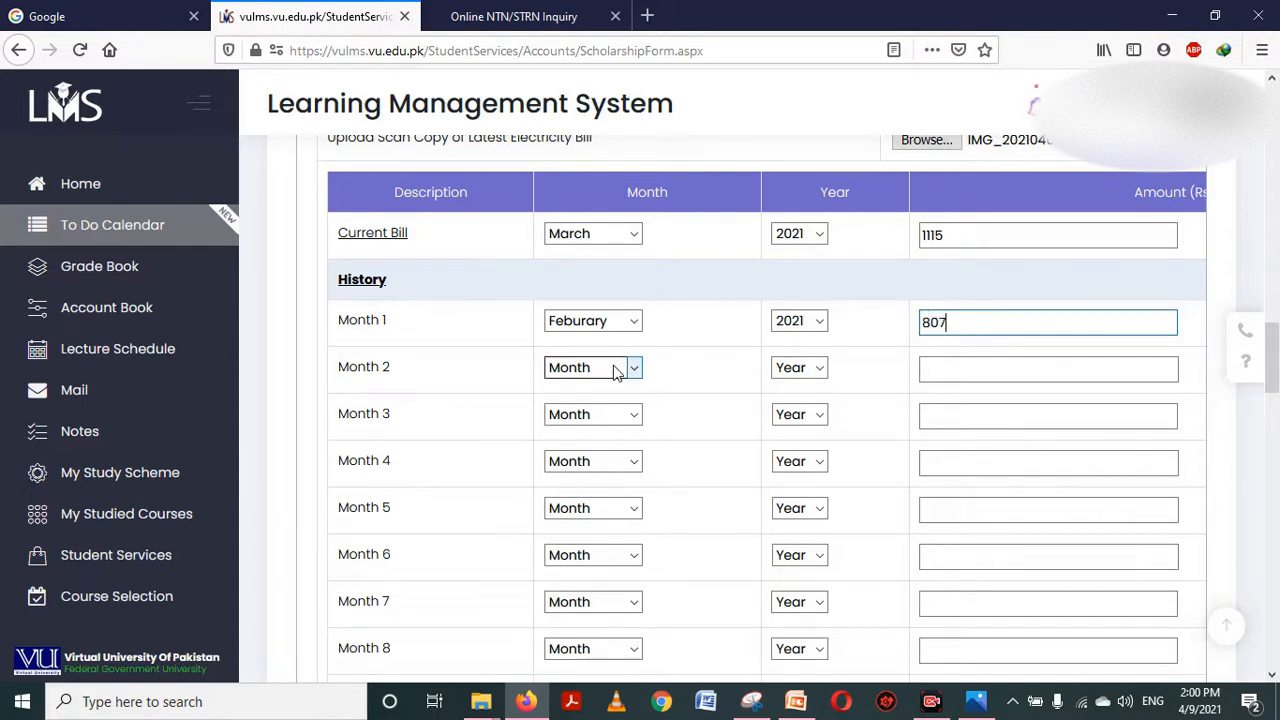
Record history Month 2 as January 2021 (677) and Month 3 as December 2020 (1490)
{"action": "left_click", "coordinate": [615, 370]}
{"action": "left_click", "coordinate": [588, 416]}
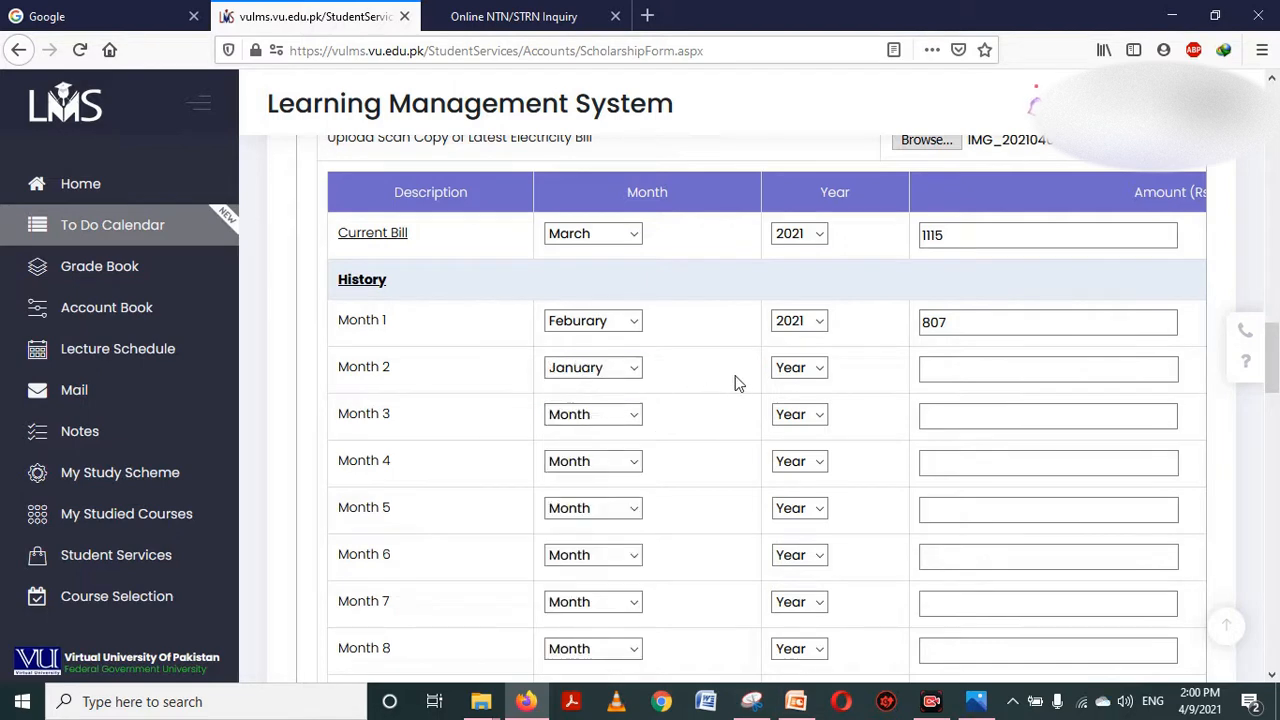
{"action": "left_click", "coordinate": [795, 370]}
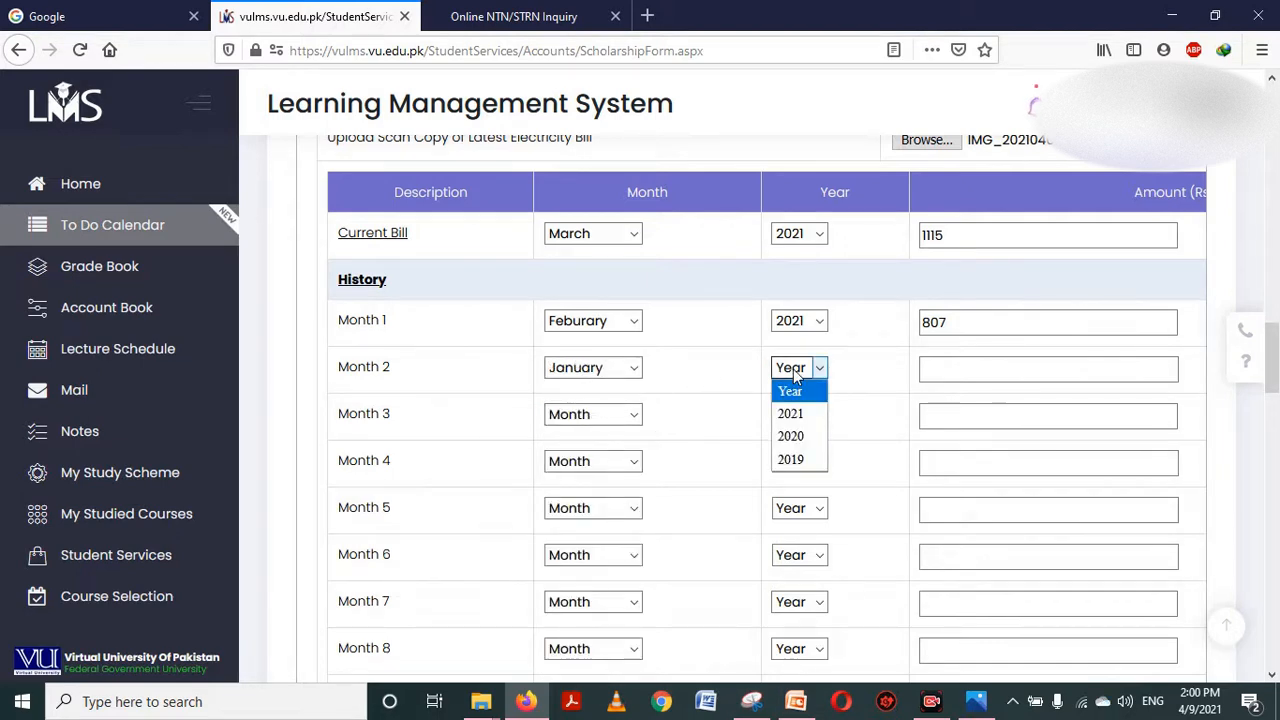
{"action": "left_click", "coordinate": [790, 413]}
{"action": "left_click", "coordinate": [982, 372]}
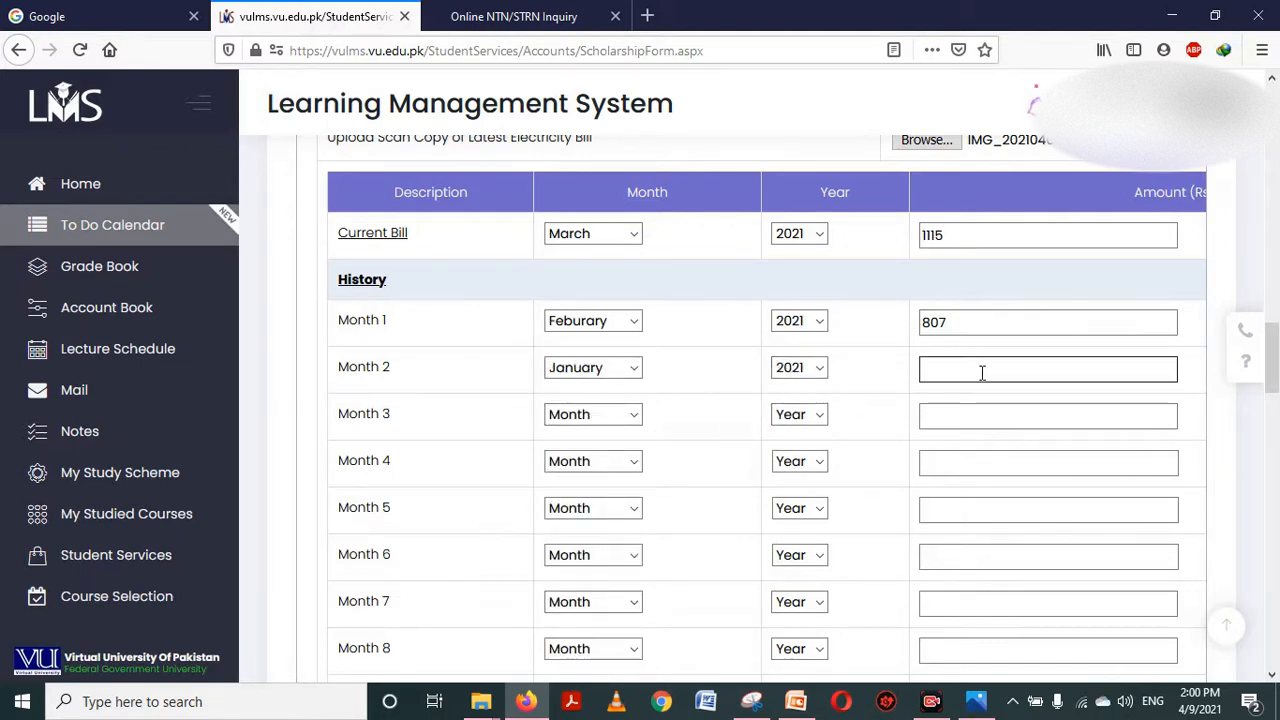
{"action": "left_click", "coordinate": [982, 372]}
{"action": "type", "text": "677"}
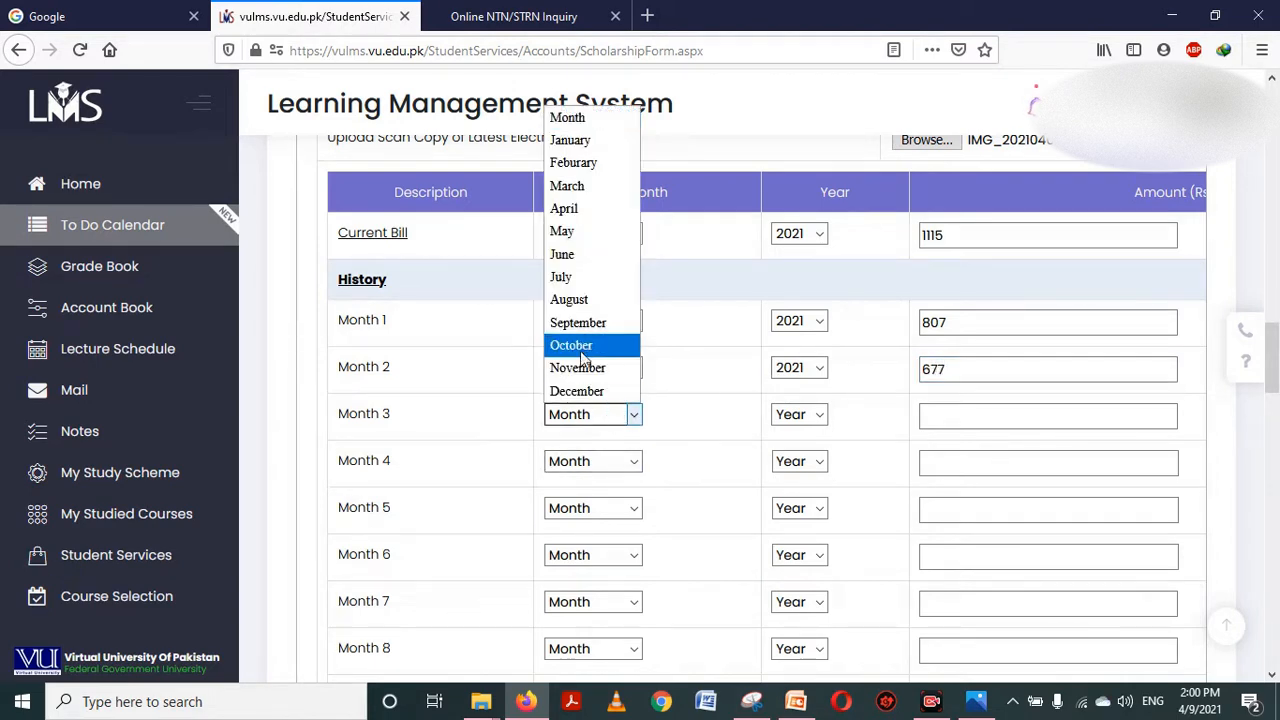
{"action": "left_click", "coordinate": [586, 392]}
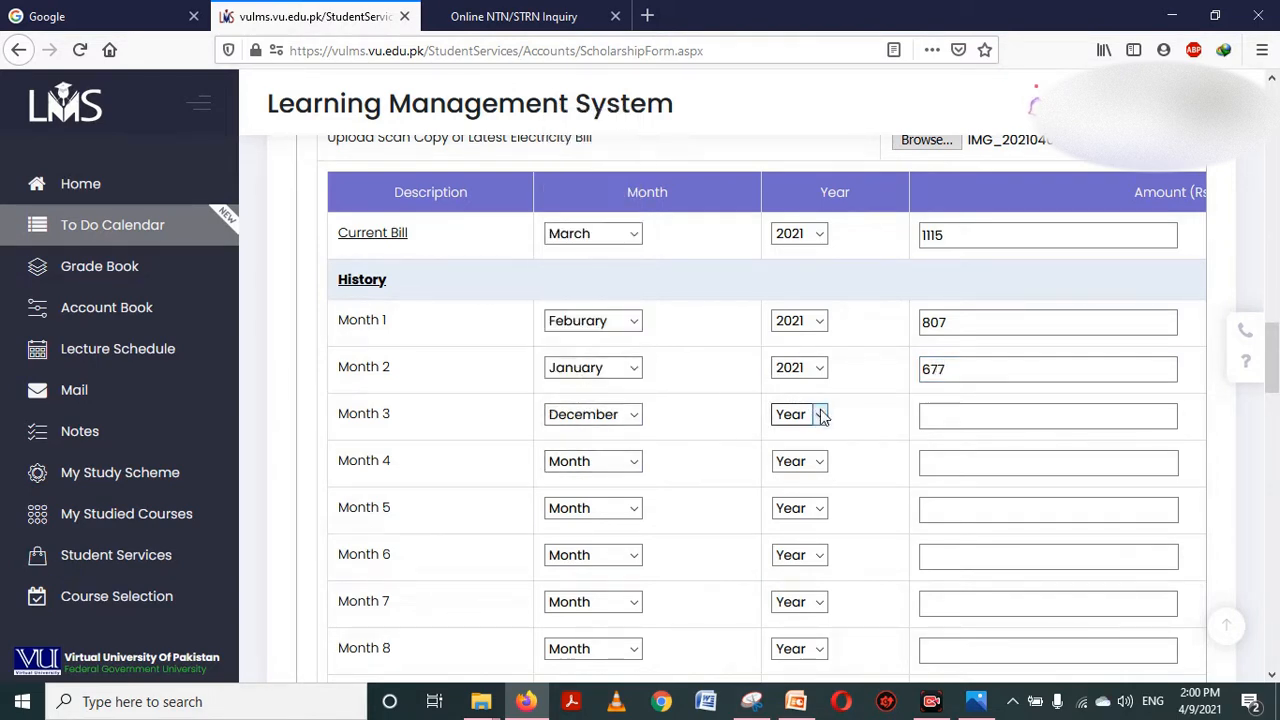
{"action": "left_click", "coordinate": [817, 414]}
{"action": "left_click", "coordinate": [797, 484]}
{"action": "left_click", "coordinate": [950, 414]}
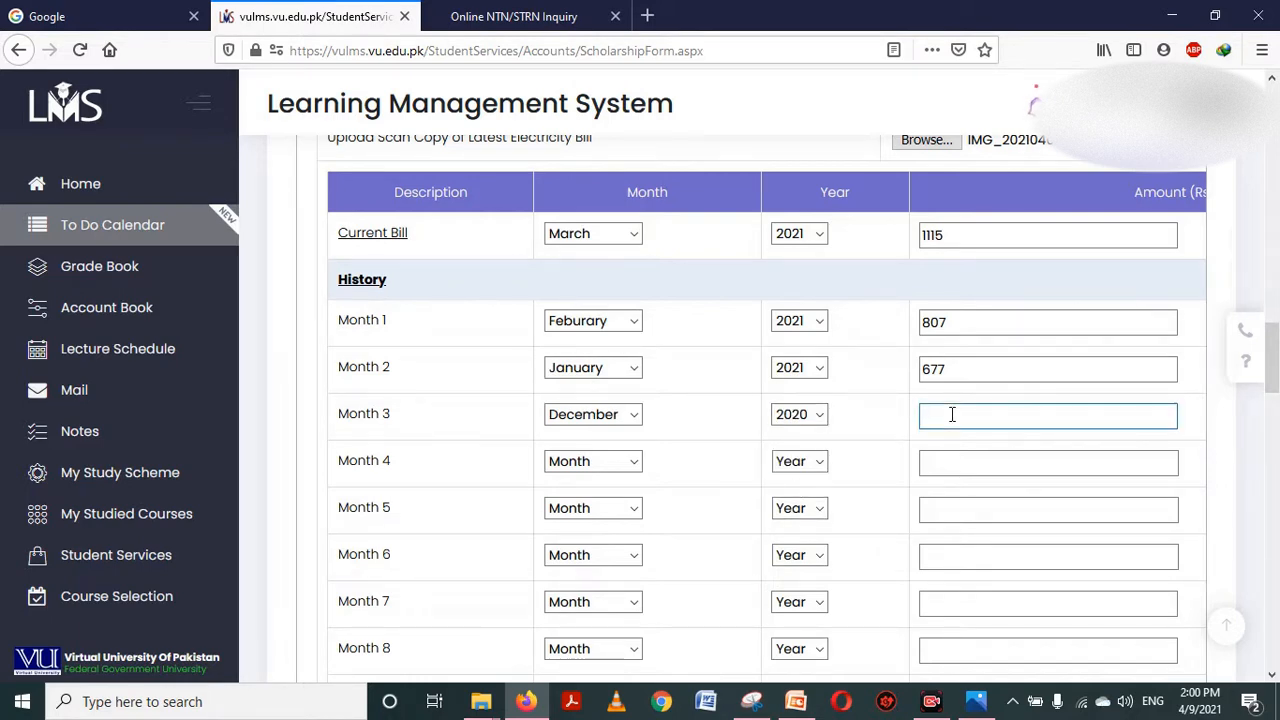
{"action": "type", "text": "1490"}
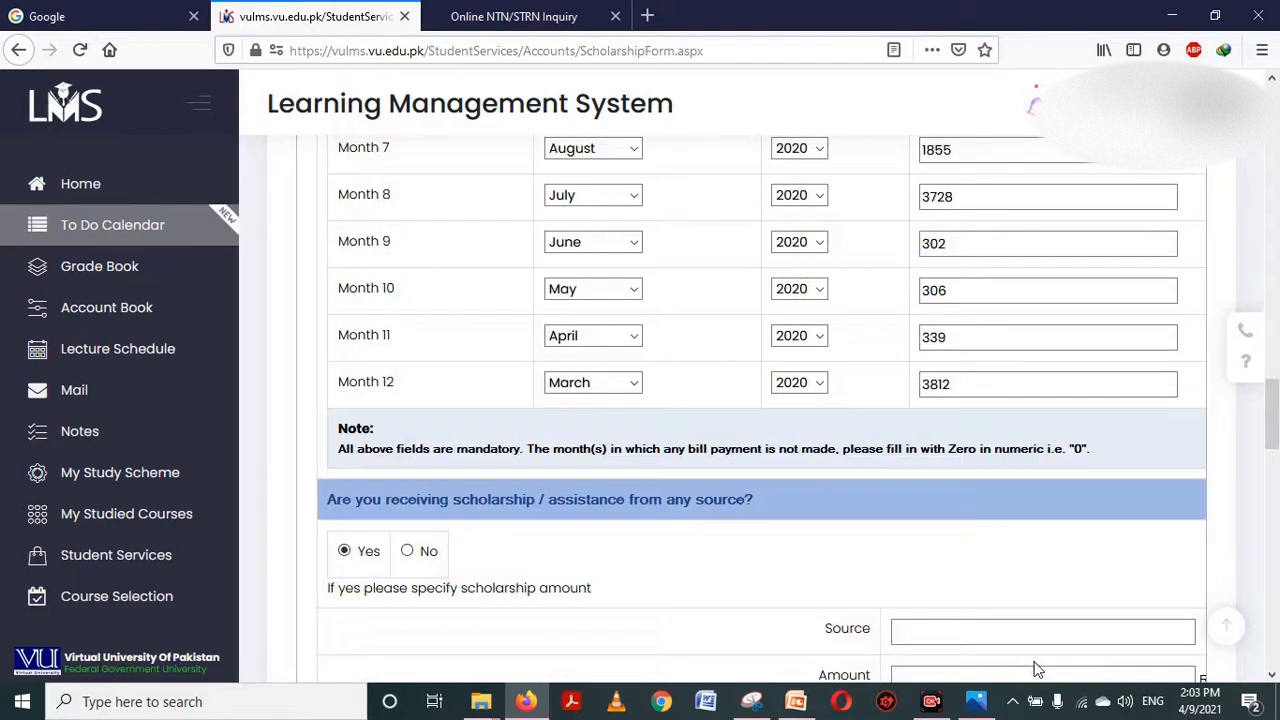
{"action": "left_click_drag", "start_coordinate": [1275, 442], "coordinate": [1275, 470]}
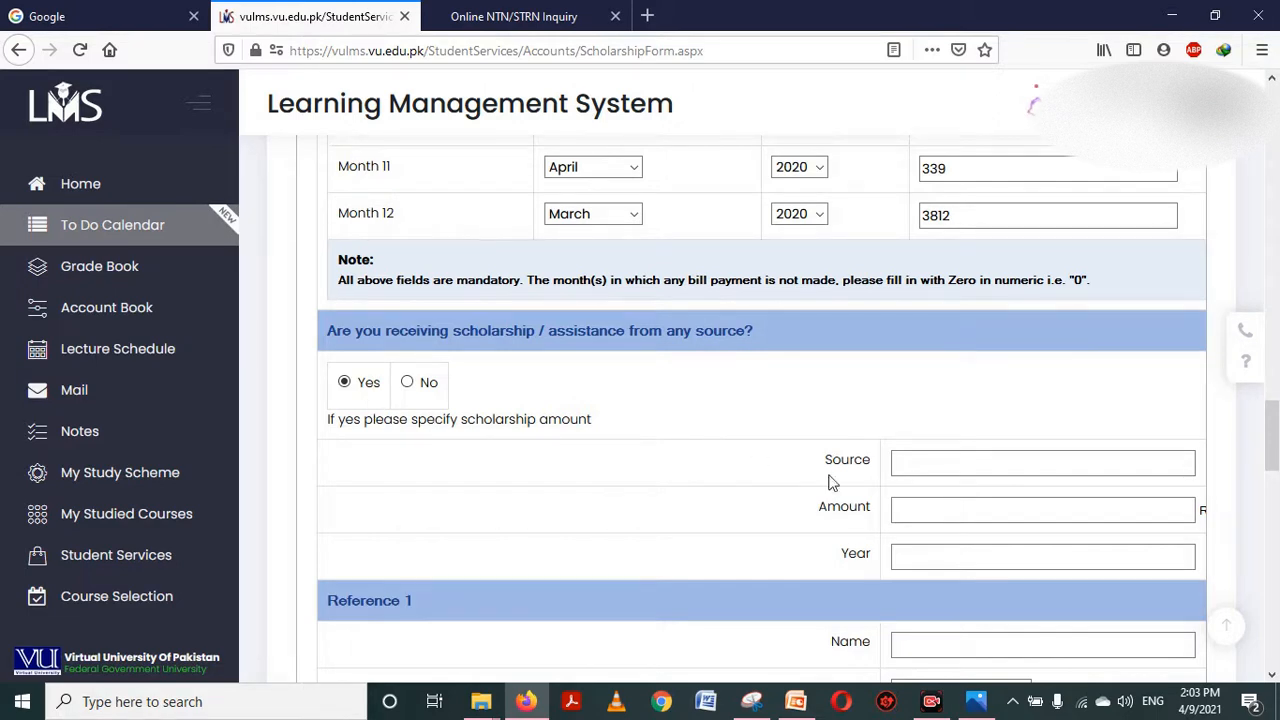
Answer No to receiving scholarship or assistance from any other source
{"action": "left_click", "coordinate": [914, 472]}
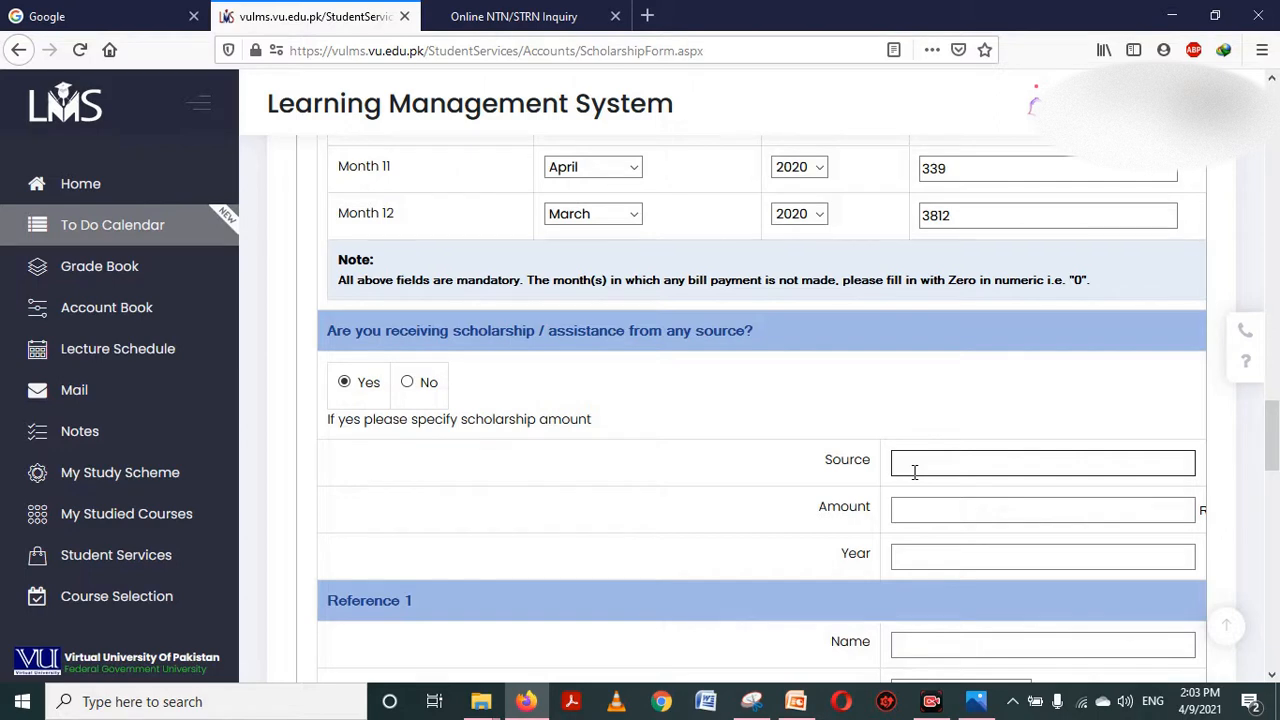
{"action": "left_click", "coordinate": [914, 472]}
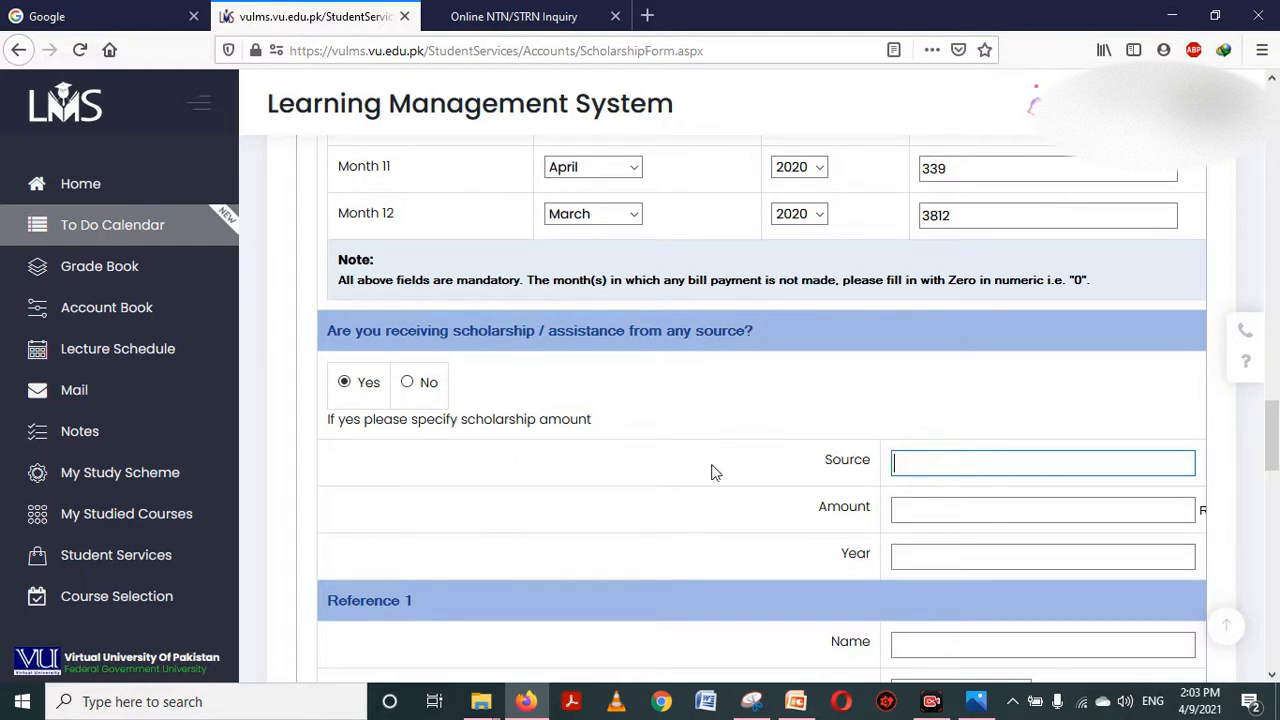
{"action": "left_click", "coordinate": [410, 388]}
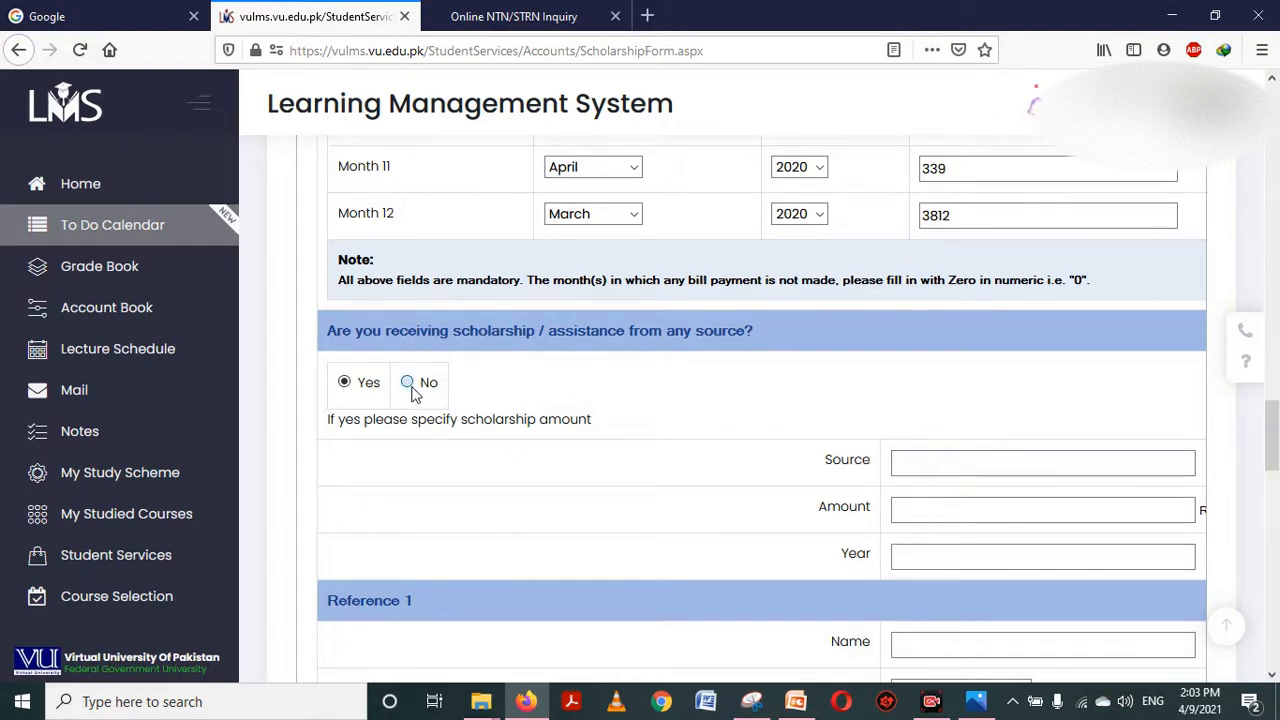
{"action": "left_click_drag", "start_coordinate": [1277, 405], "coordinate": [1277, 457]}
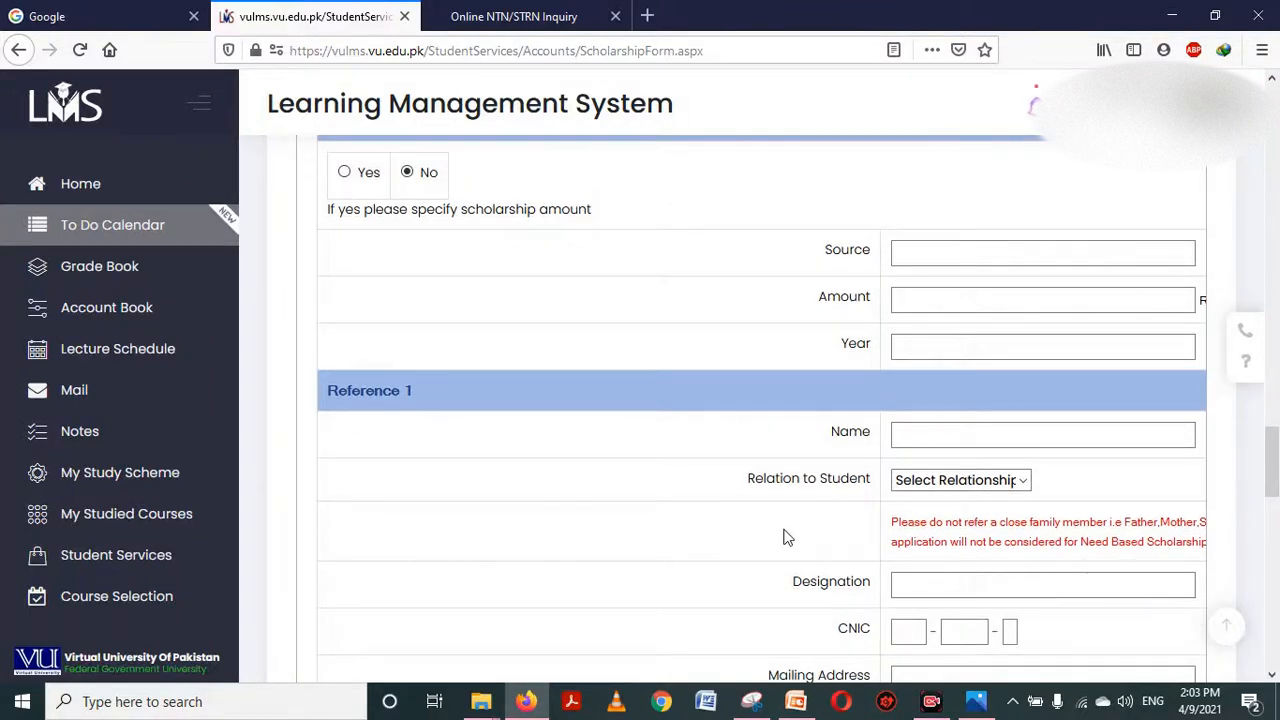
Move down to the References section and focus Reference 1's Name field
{"action": "scroll", "coordinate": [785, 537], "scroll_direction": "right", "scroll_amount": 3}
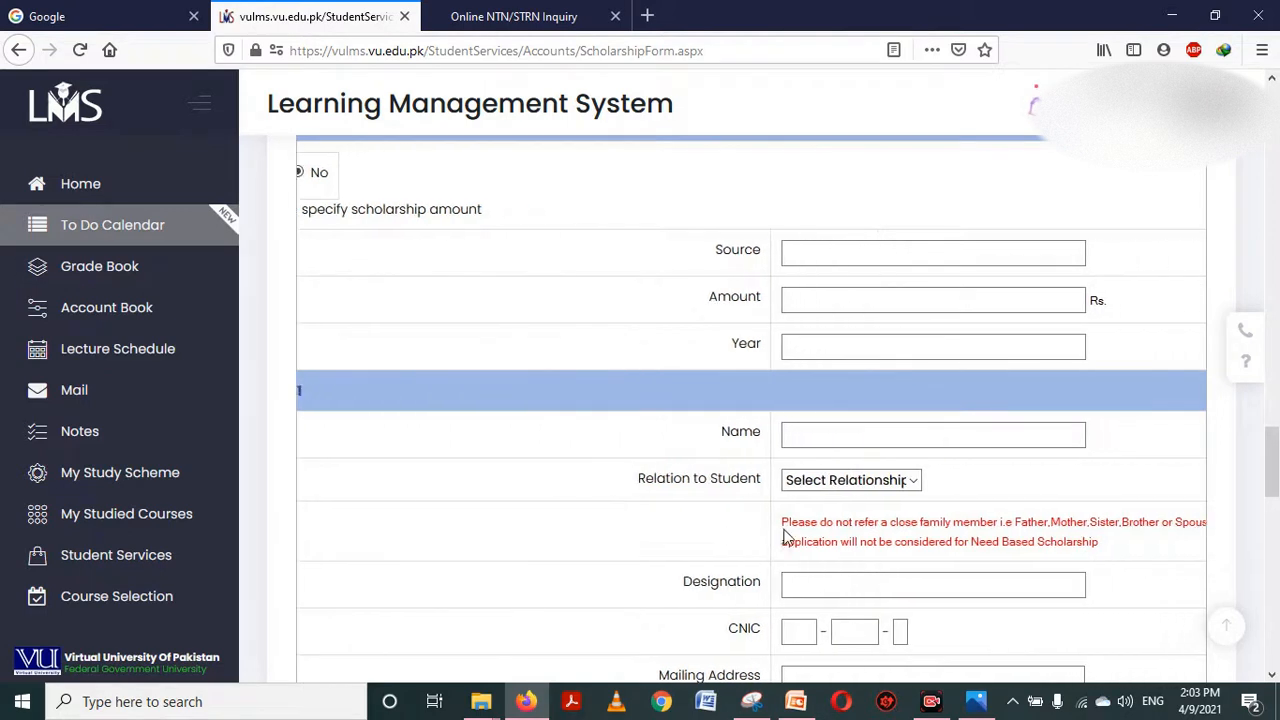
{"action": "scroll", "coordinate": [785, 530], "scroll_direction": "left", "scroll_amount": 3}
{"action": "scroll", "coordinate": [785, 537], "scroll_direction": "right", "scroll_amount": 2}
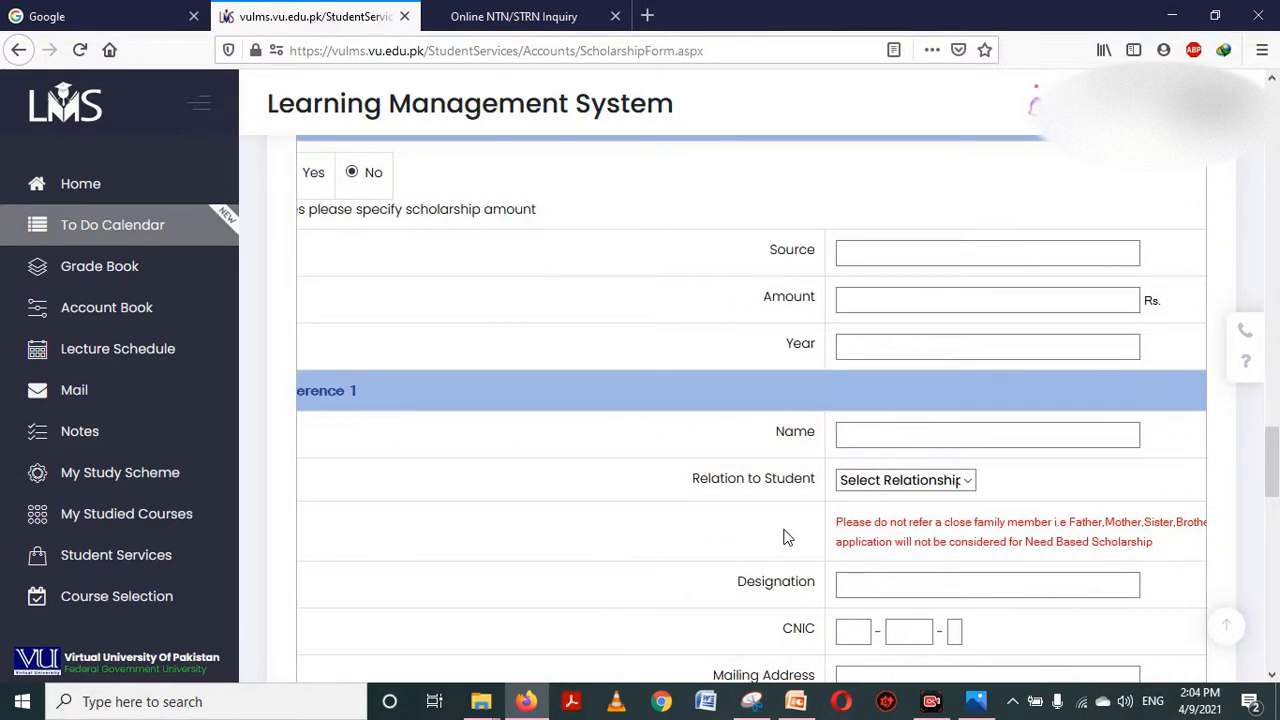
{"action": "scroll", "coordinate": [785, 537], "scroll_direction": "down", "scroll_amount": 1}
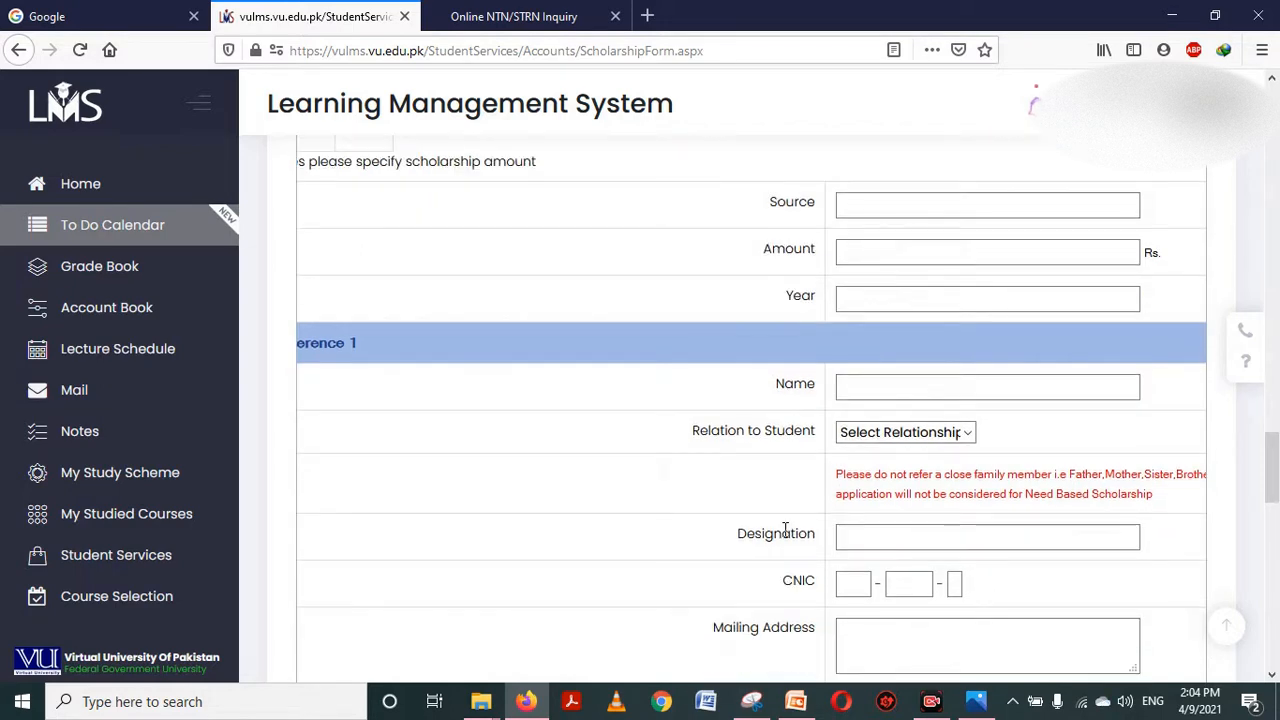
{"action": "scroll", "coordinate": [785, 533], "scroll_direction": "down", "scroll_amount": 3}
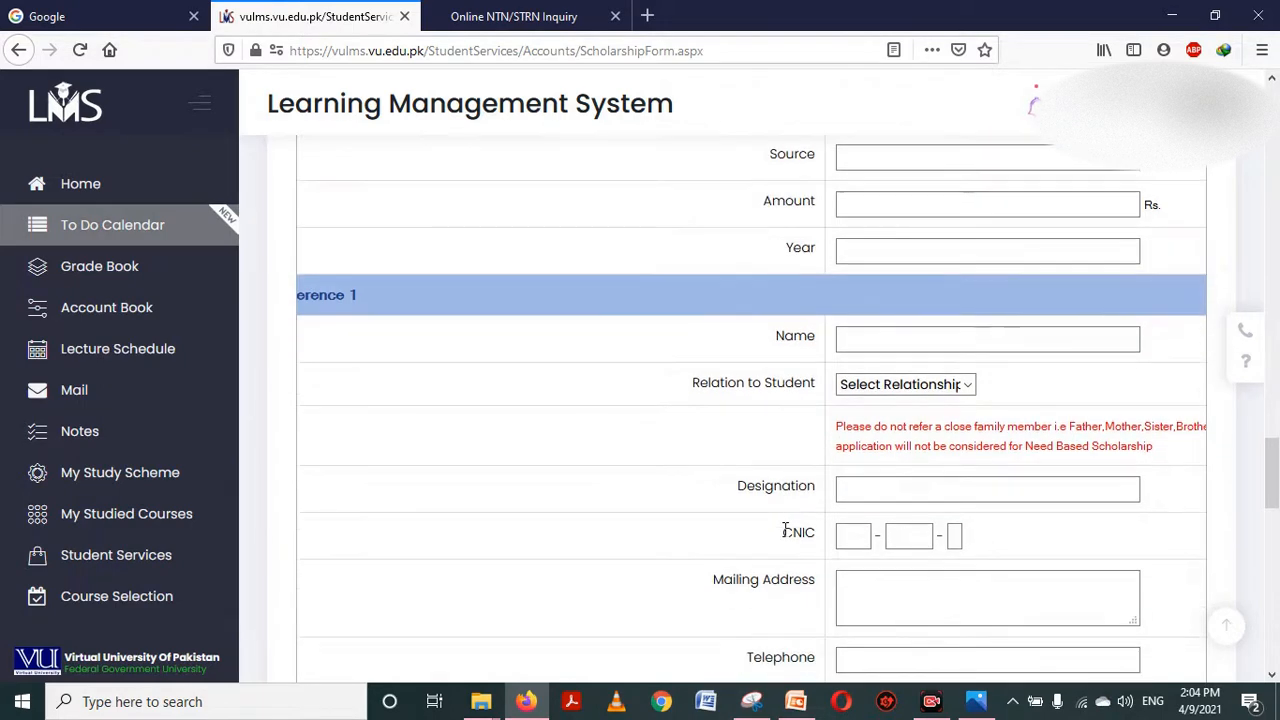
{"action": "scroll", "coordinate": [785, 537], "scroll_direction": "down", "scroll_amount": 3}
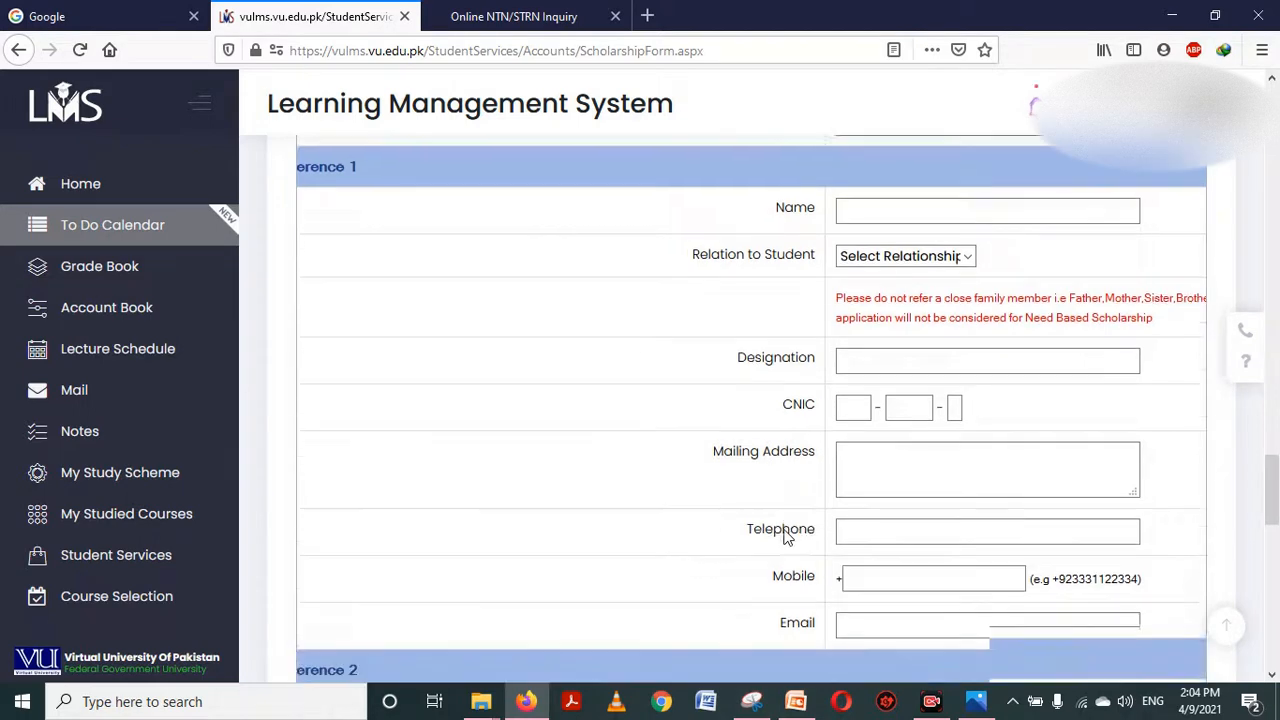
{"action": "scroll", "coordinate": [785, 537], "scroll_direction": "down", "scroll_amount": 15}
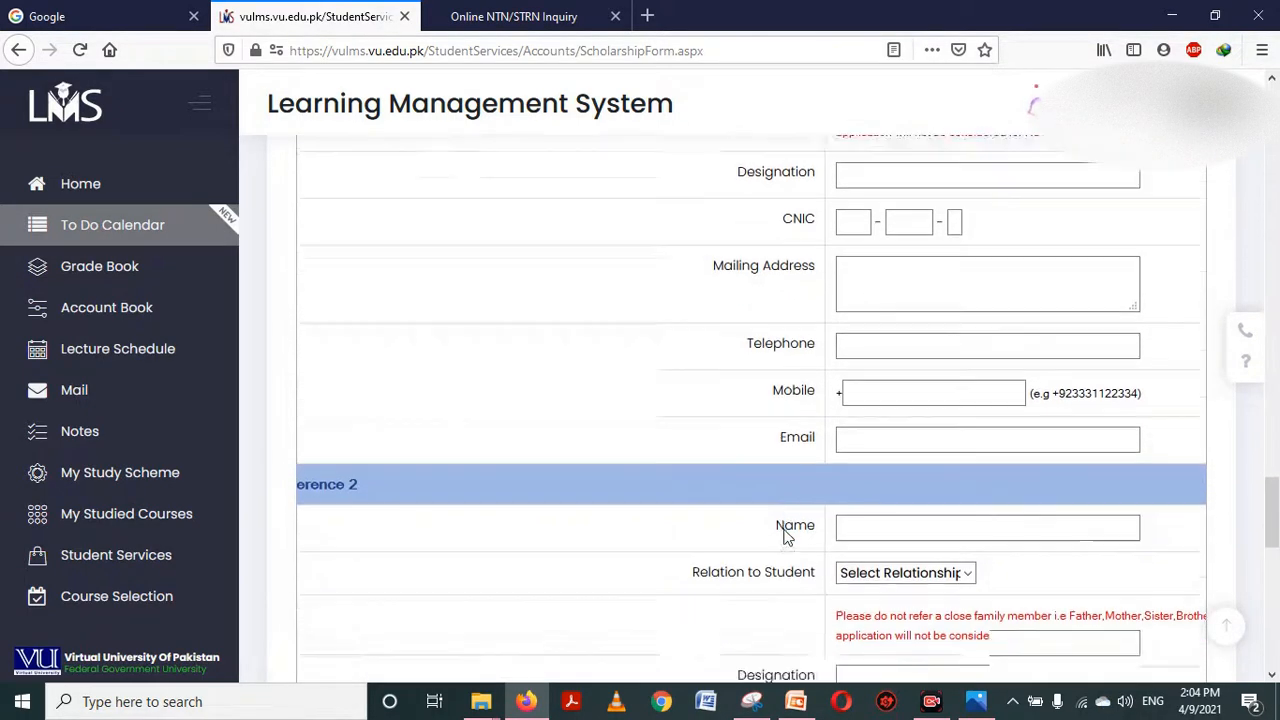
{"action": "scroll", "coordinate": [785, 537], "scroll_direction": "up", "scroll_amount": 20}
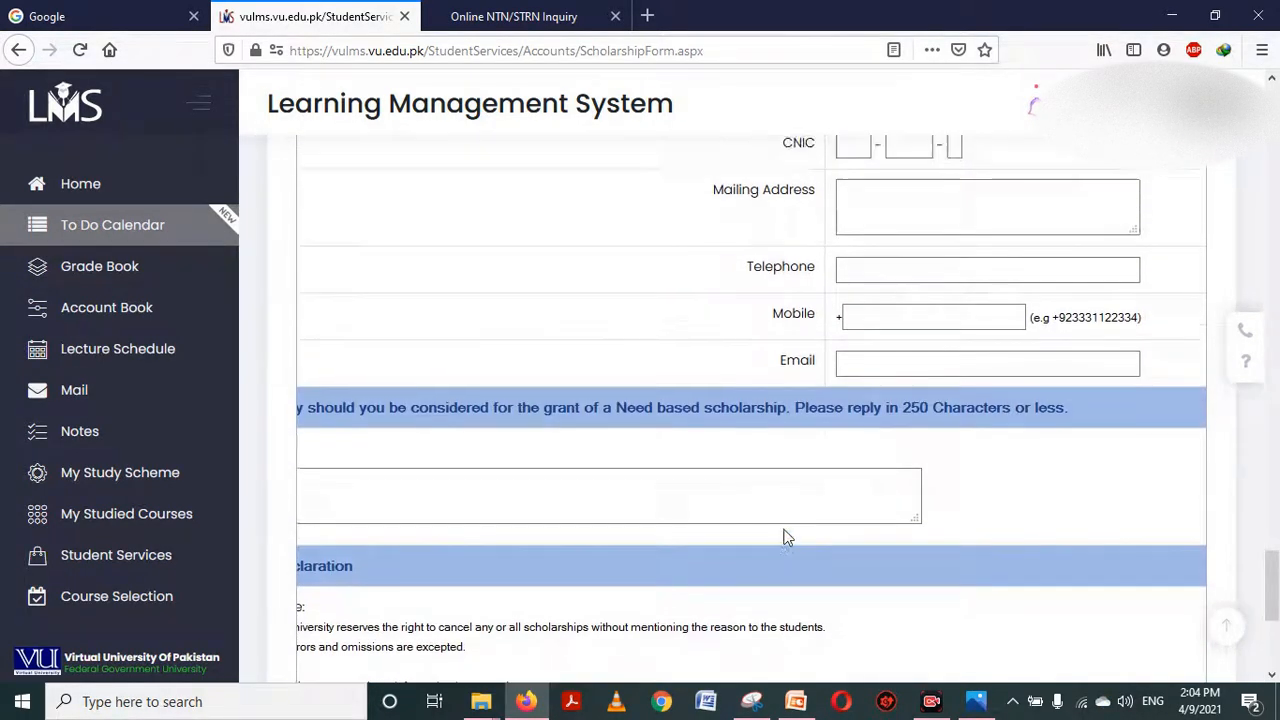
{"action": "left_click", "coordinate": [933, 481]}
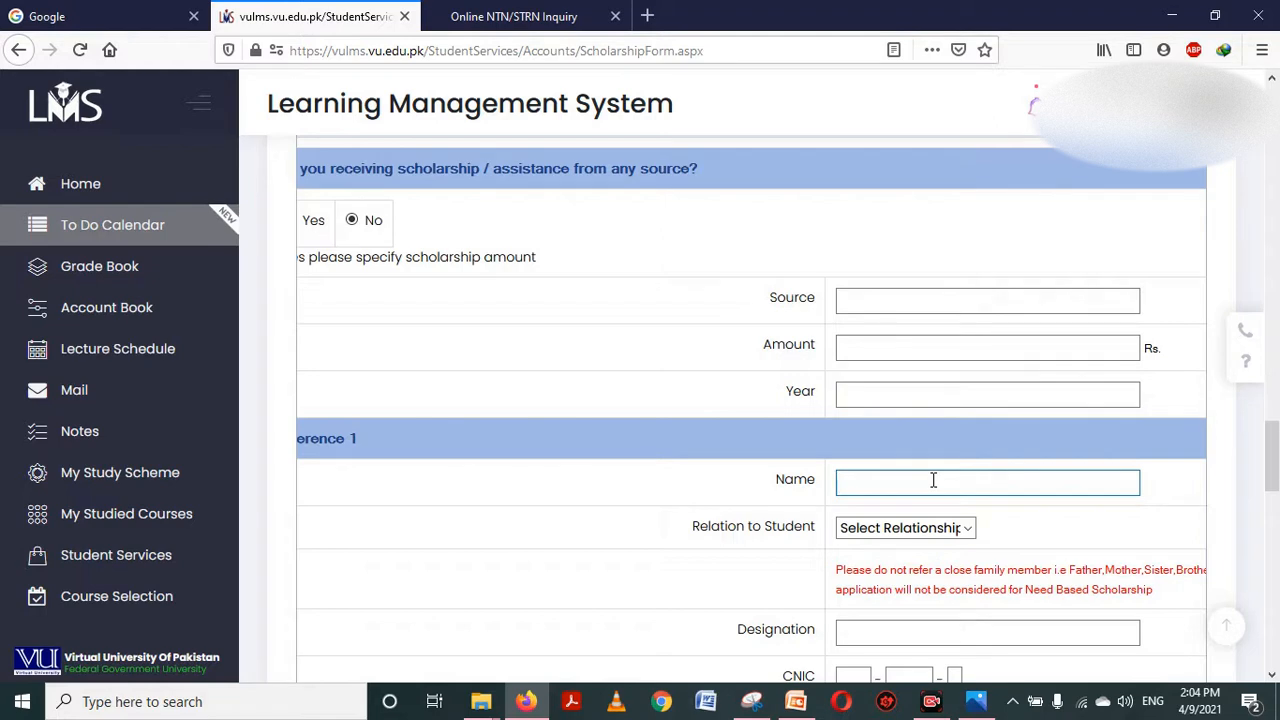
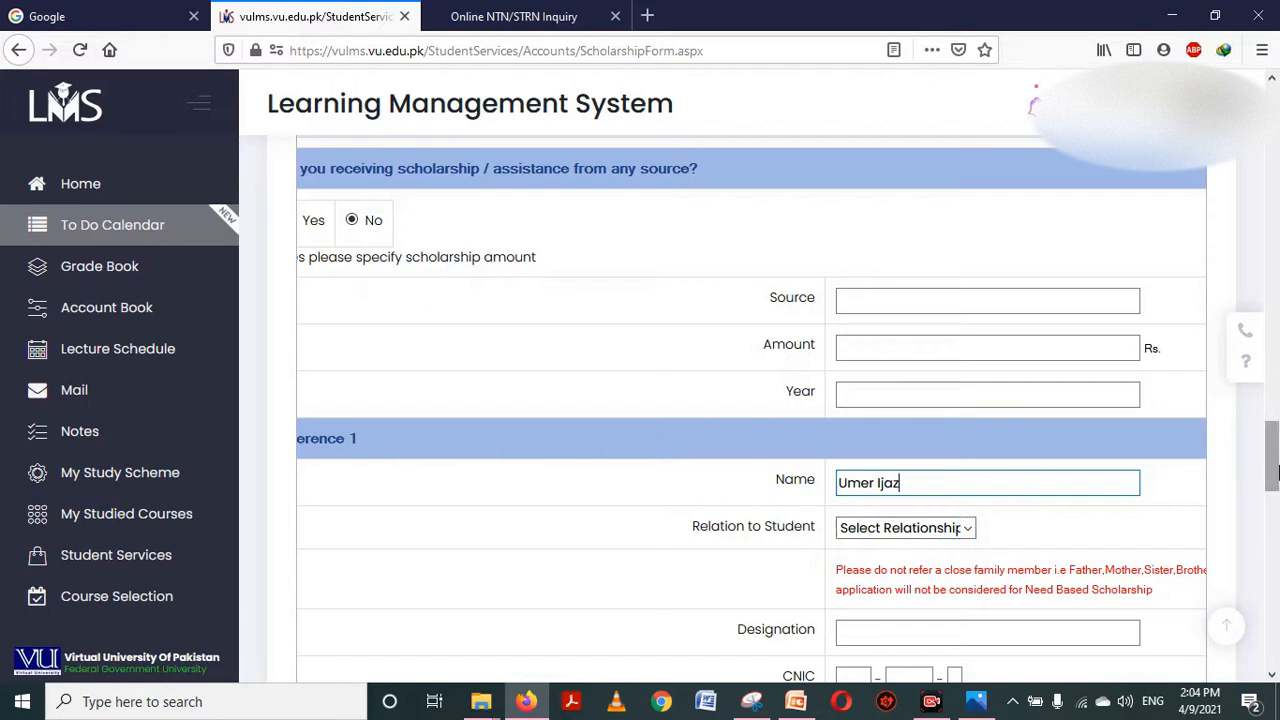
Enter Reference 1's name and set the relation to Brother / Sister's Colleague
{"action": "scroll", "coordinate": [1272, 468], "scroll_direction": "down", "scroll_amount": 1}
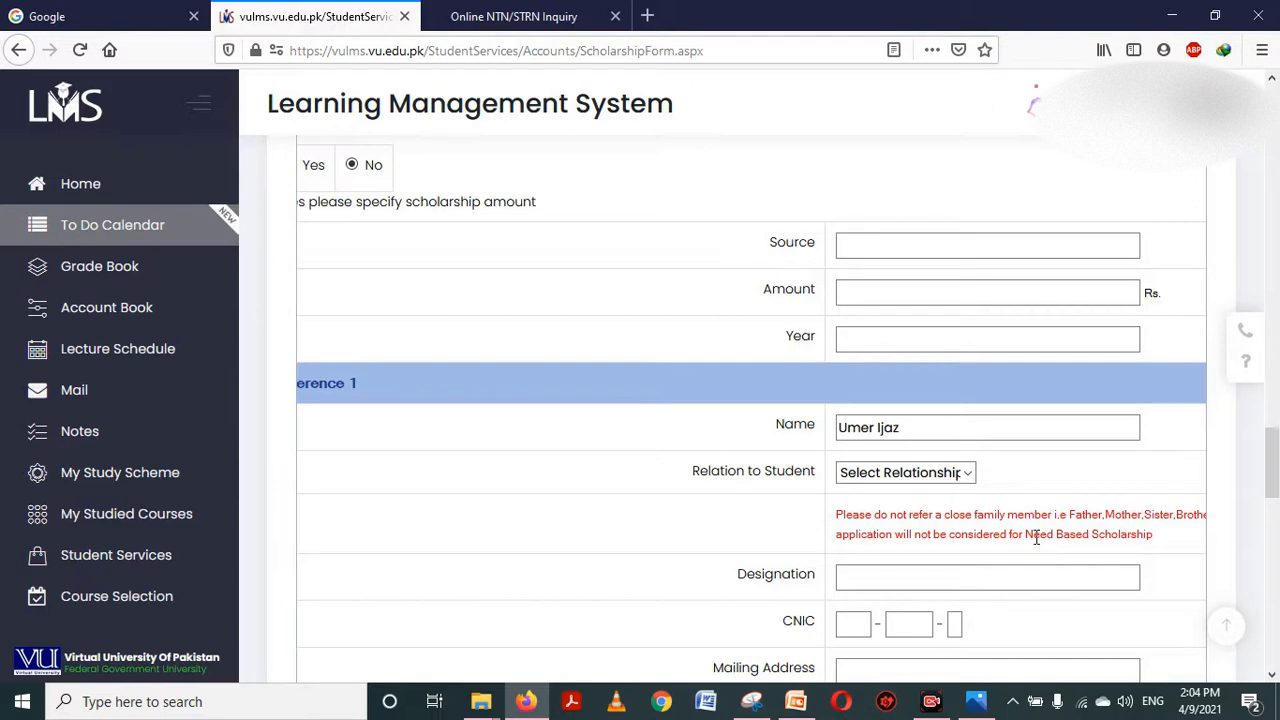
{"action": "left_click", "coordinate": [966, 480]}
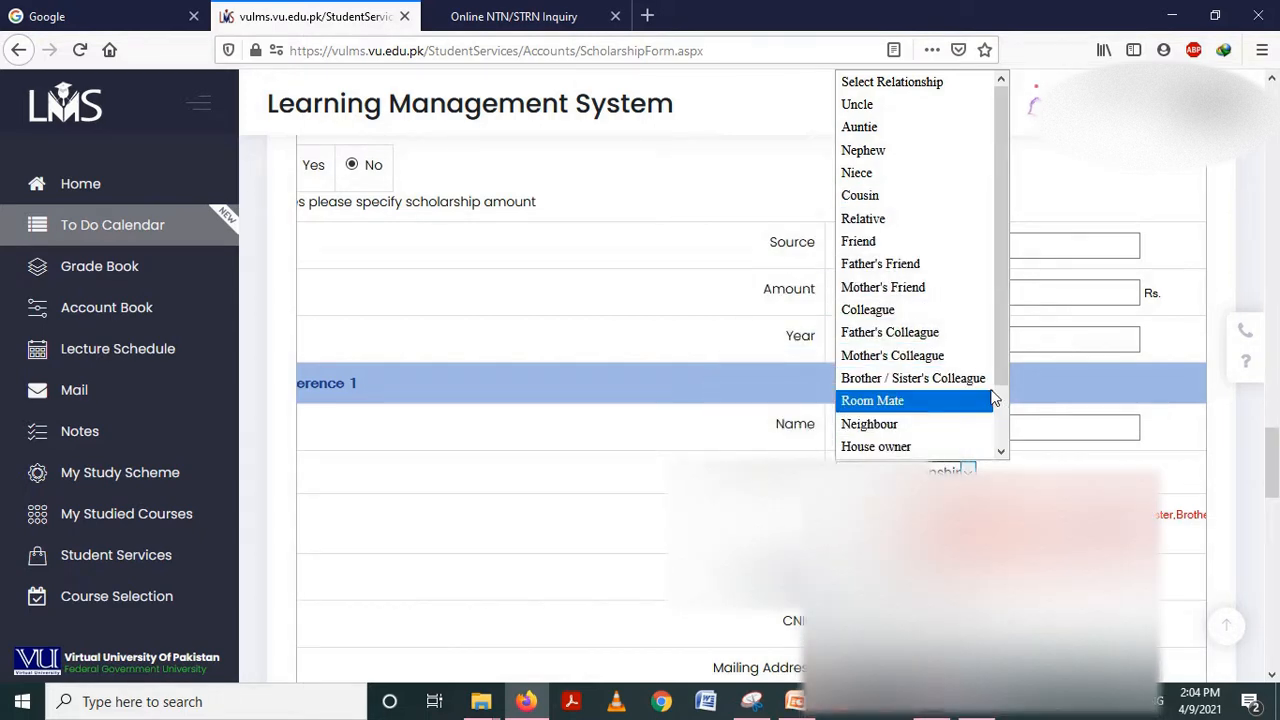
{"action": "left_click", "coordinate": [968, 381]}
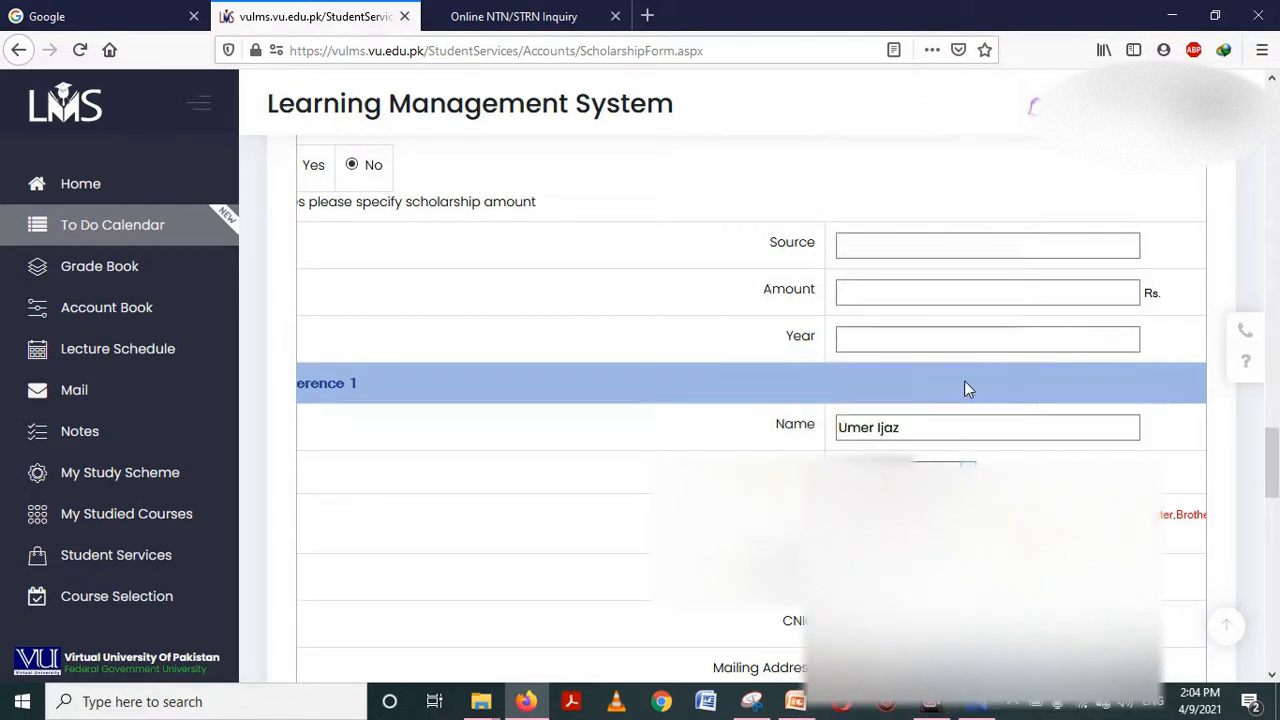
Give Reference 1 the designation 'data entry operator' and enter their CNIC number
{"action": "scroll", "coordinate": [950, 410], "scroll_direction": "down", "scroll_amount": 3}
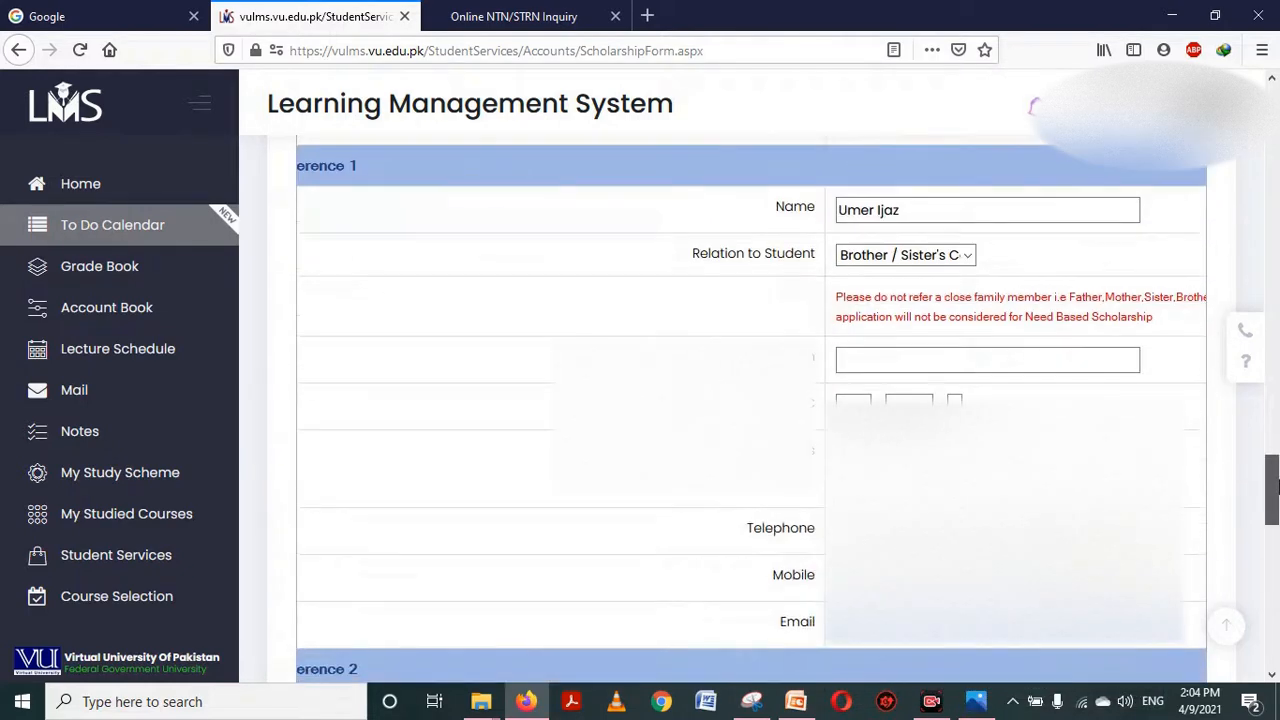
{"action": "left_click", "coordinate": [946, 369]}
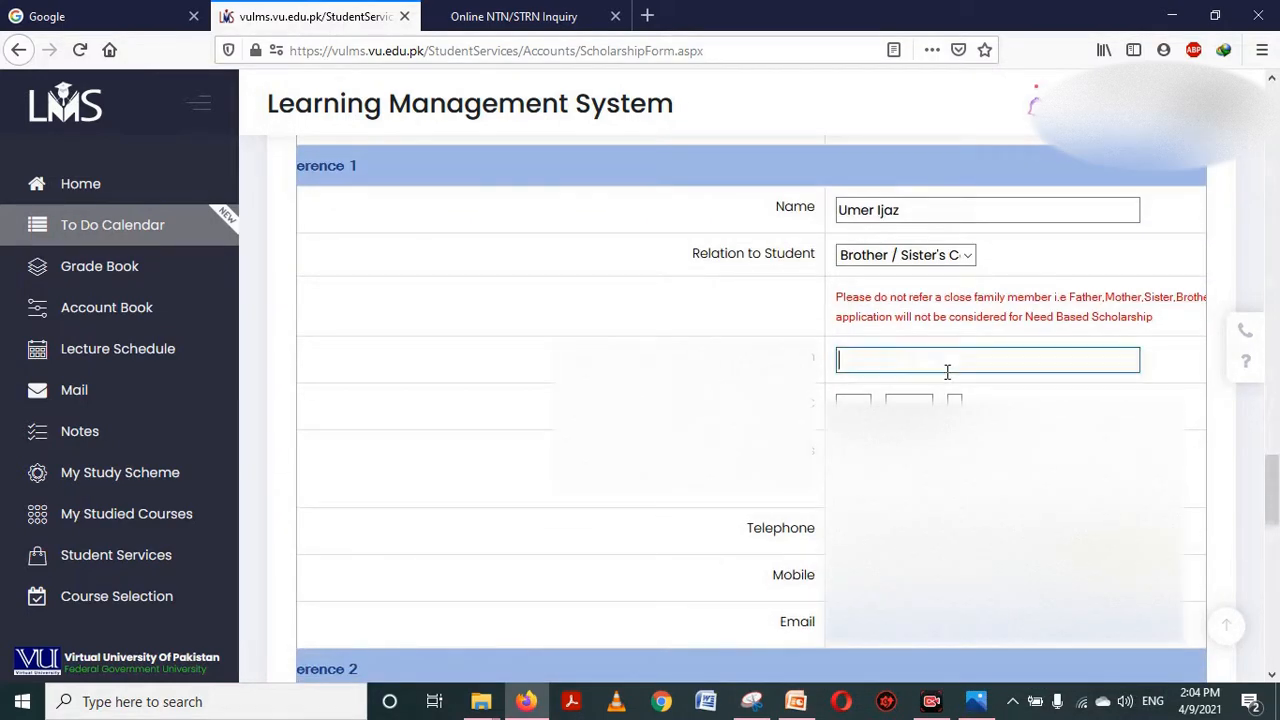
{"action": "type", "text": "data entry operator"}
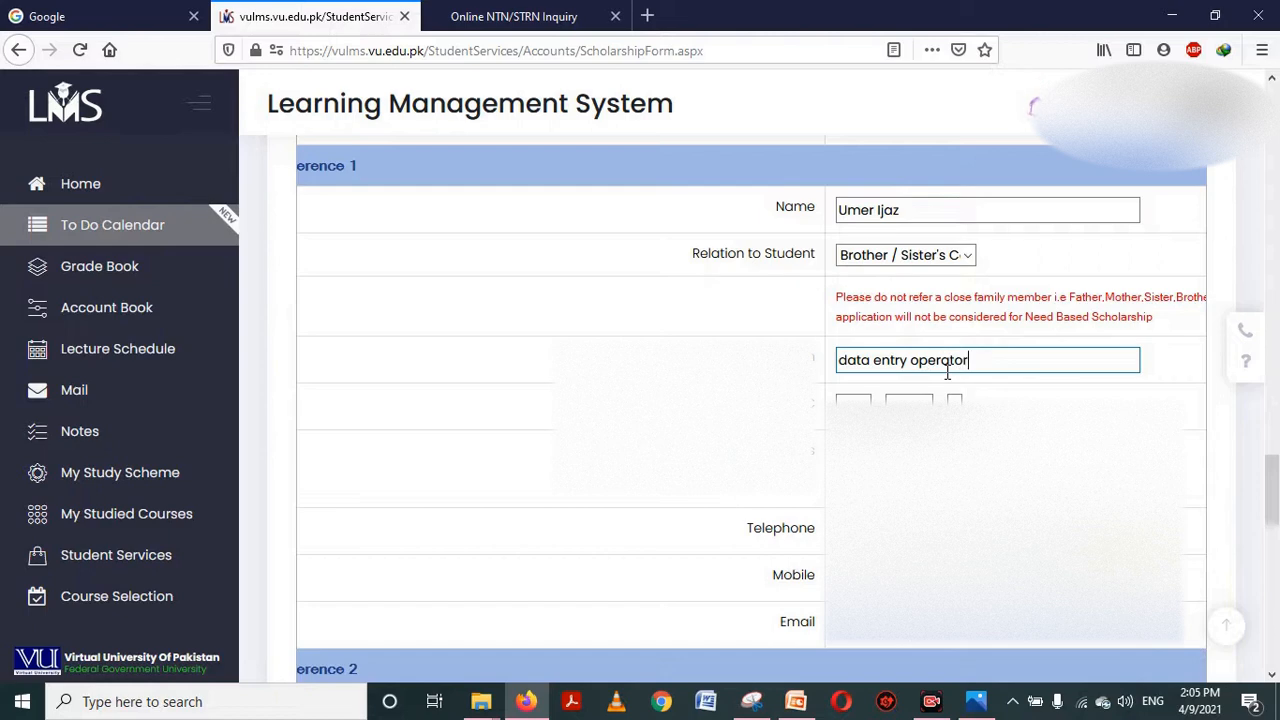
{"action": "left_click", "coordinate": [856, 403]}
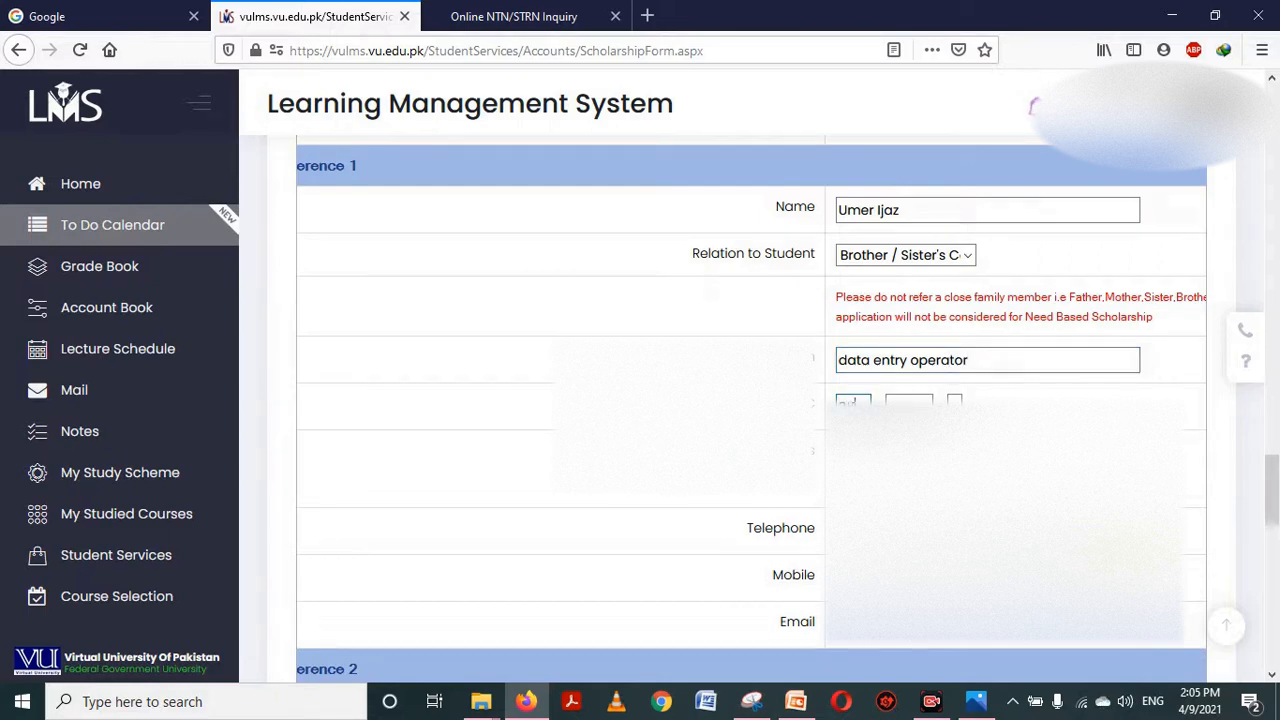
{"action": "left_click", "coordinate": [908, 404]}
{"action": "key", "text": "Tab"}
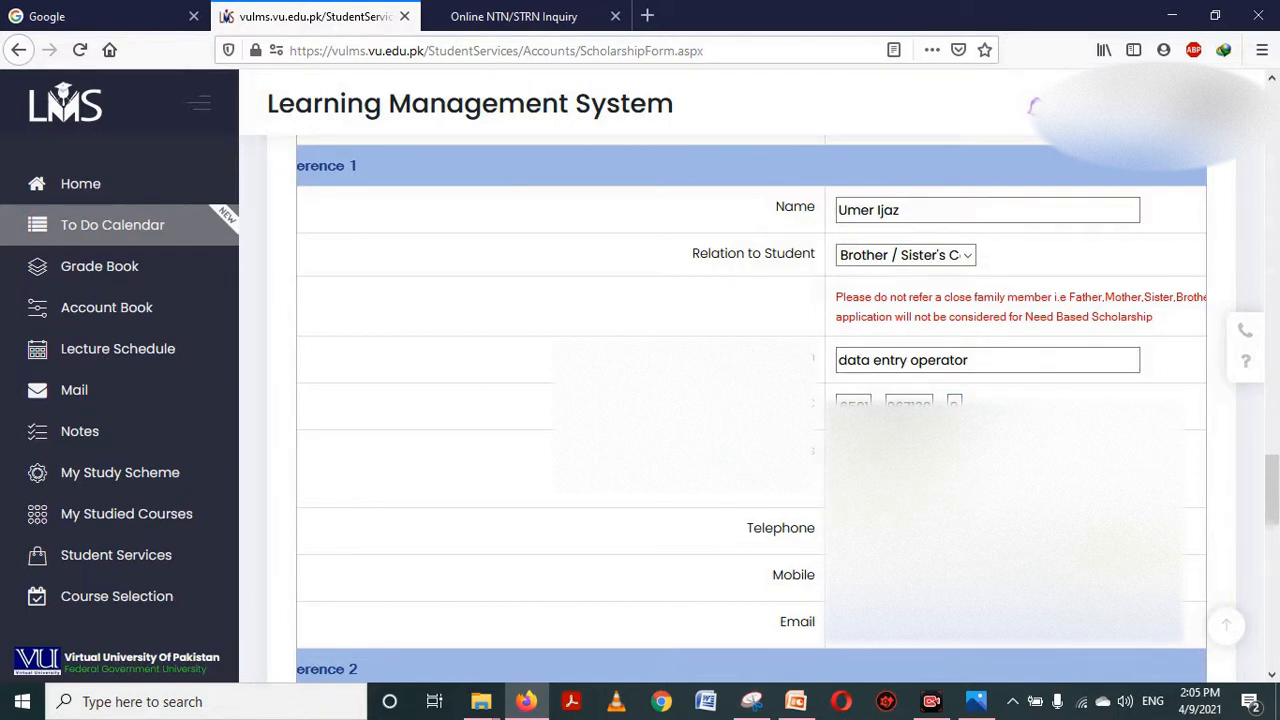
{"action": "left_click_drag", "start_coordinate": [1272, 505], "coordinate": [1272, 543]}
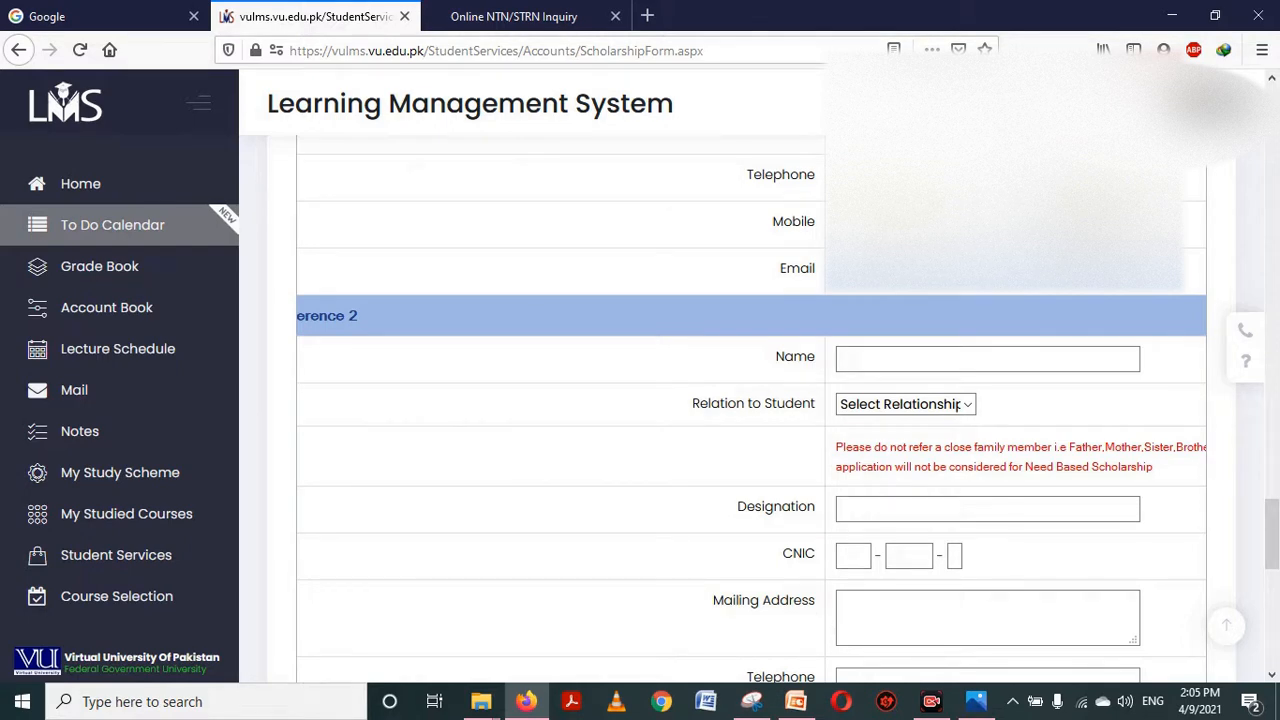
Skip past Reference 2 and place the cursor in the scholarship justification box
{"action": "left_click", "coordinate": [932, 367]}
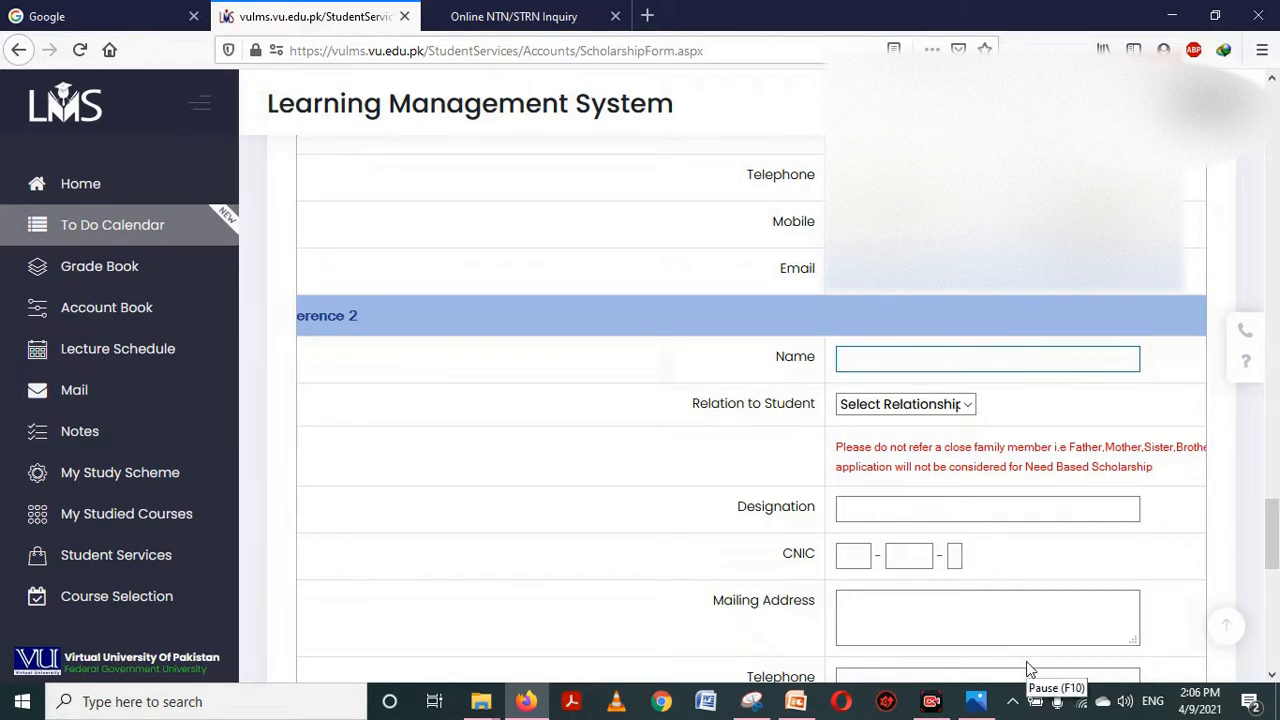
{"action": "scroll", "coordinate": [1040, 650], "scroll_direction": "down", "scroll_amount": 10}
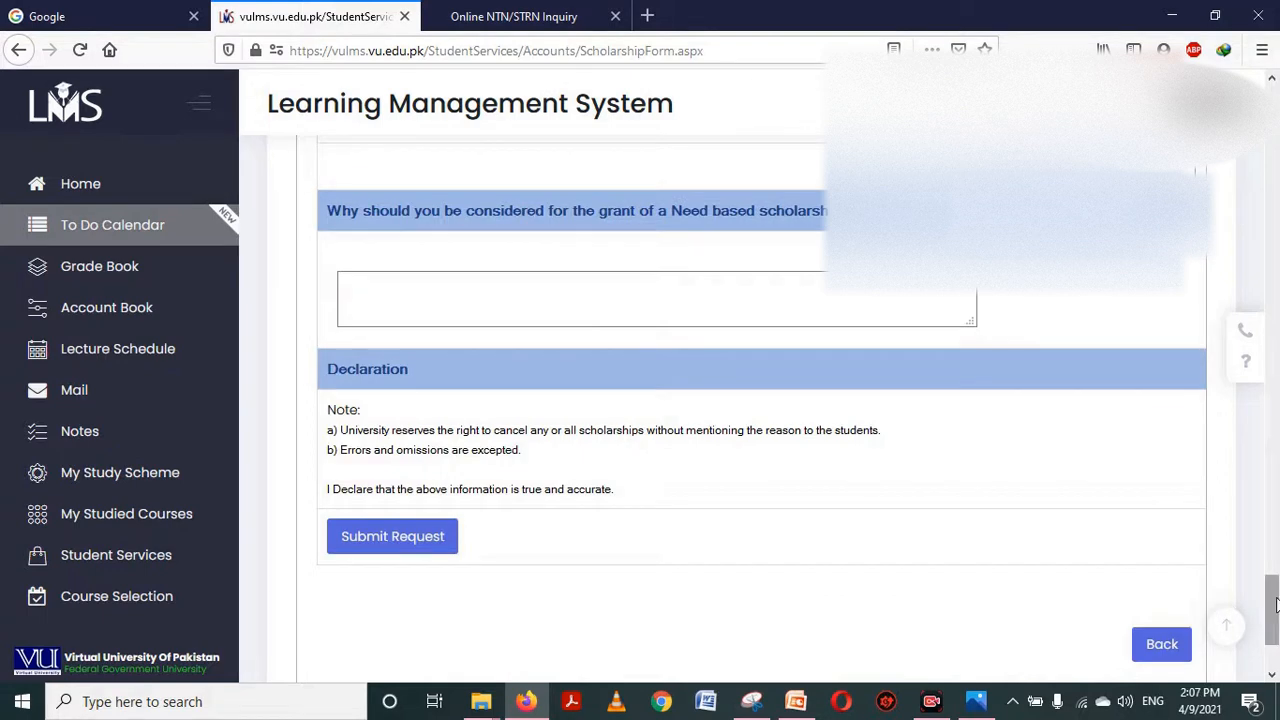
{"action": "left_click_drag", "start_coordinate": [1275, 603], "coordinate": [1275, 612]}
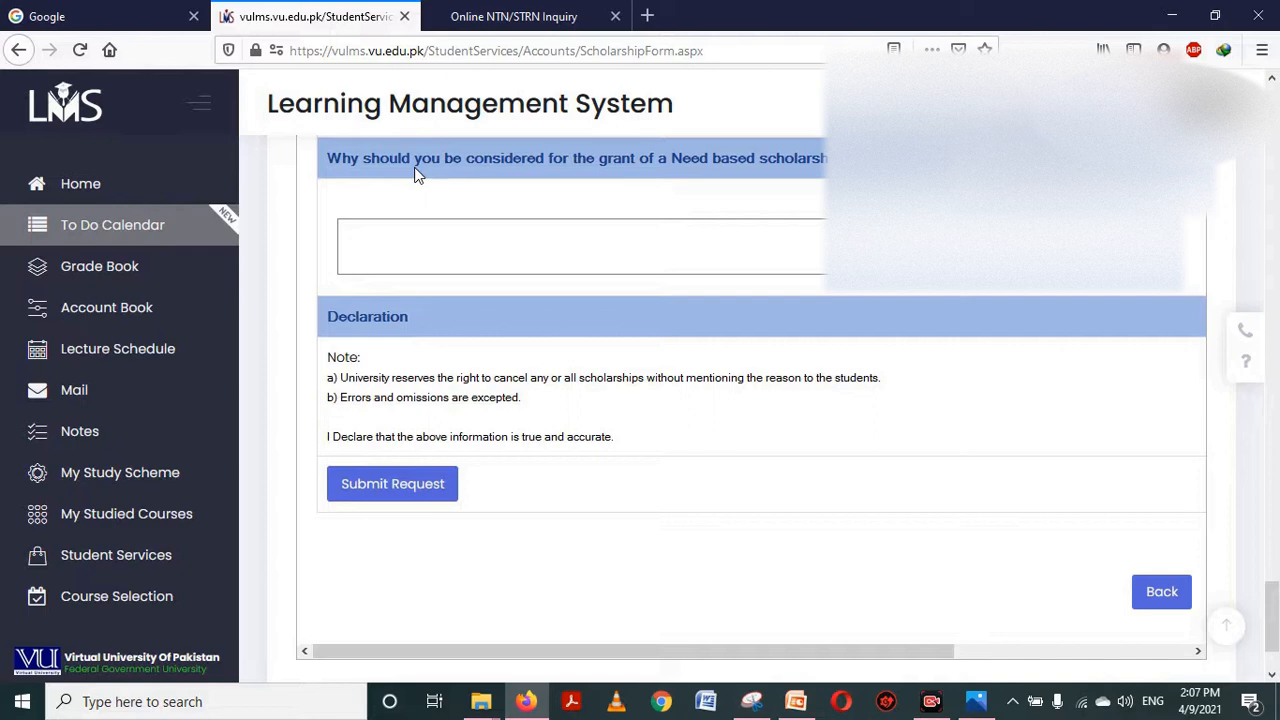
{"action": "left_click", "coordinate": [558, 257]}
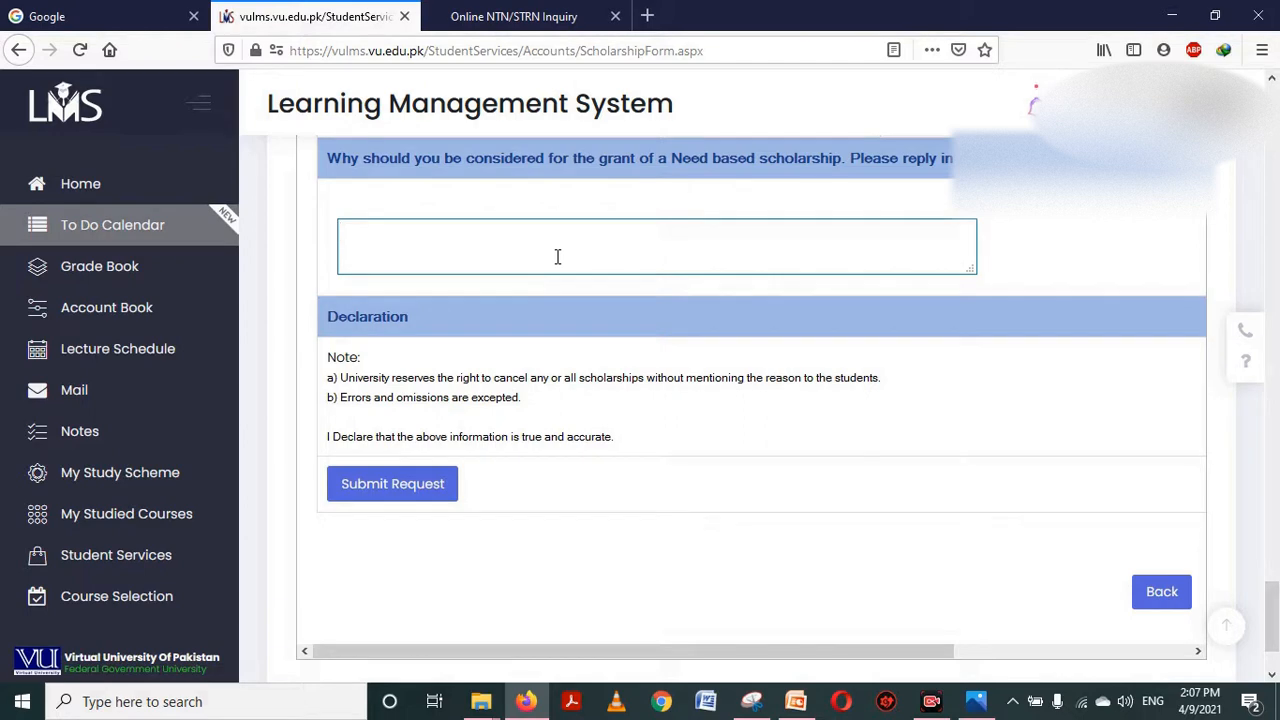
Write that father's low income feeds 5 members, fees are unaffordable, studies suffer; please consider
{"action": "type", "text": "father s income is low. e"}
{"action": "key", "text": "BackSpace"}
{"action": "key", "text": "BackSpace"}
{"action": "type", "text": "he ha"}
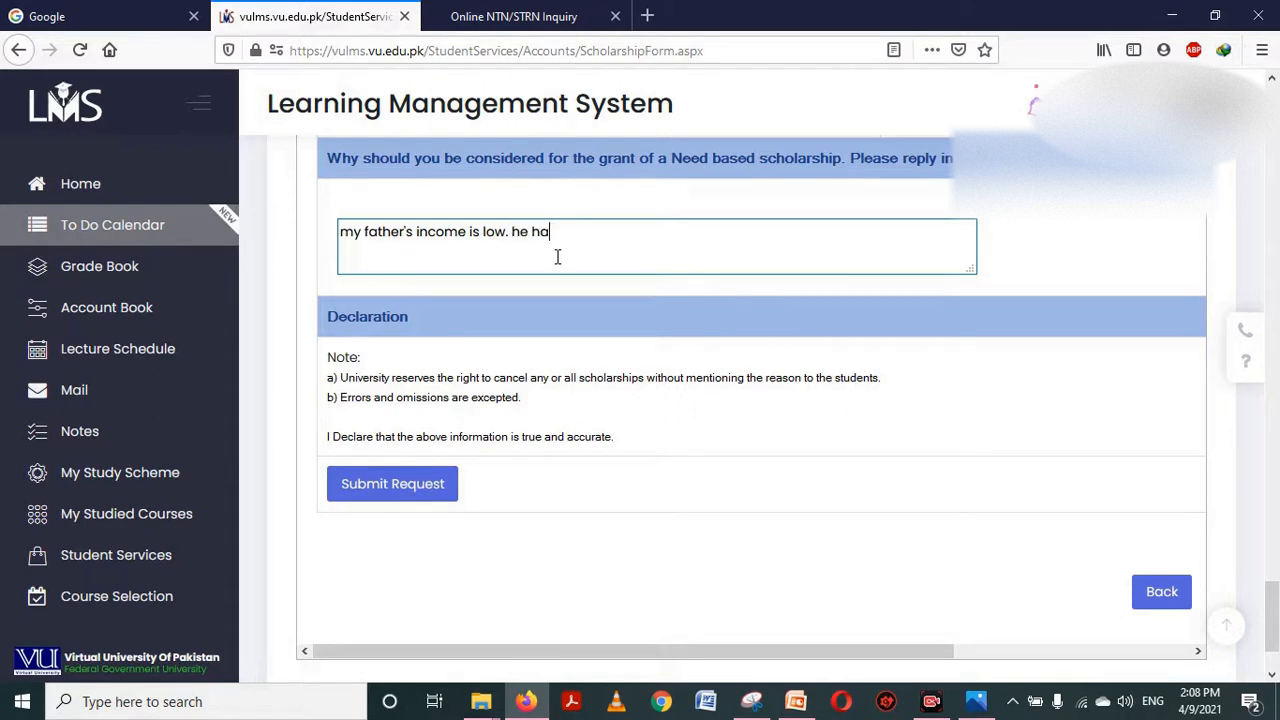
{"action": "type", "text": "s to feed 5 members. so is "}
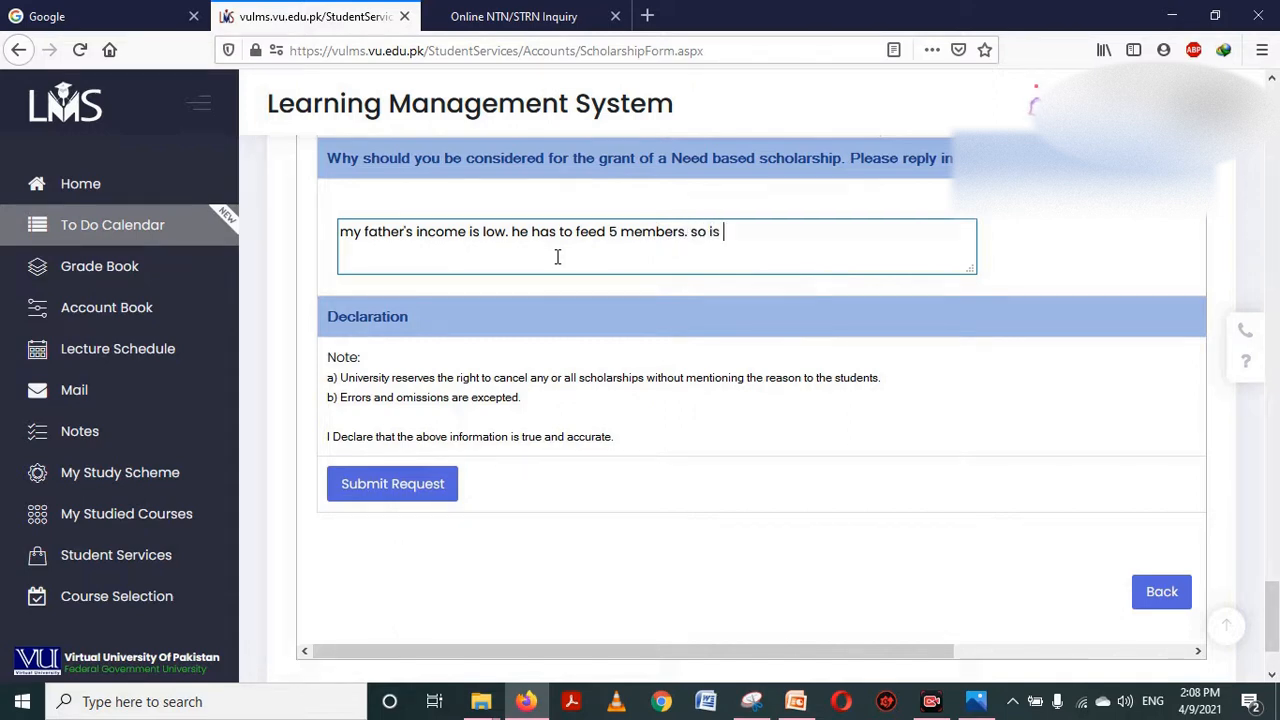
{"action": "type", "text": "unable to pay myfees"}
{"action": "key", "text": "BackSpace"}
{"action": "key", "text": "BackSpace"}
{"action": "key", "text": "BackSpace"}
{"action": "key", "text": "BackSpace"}
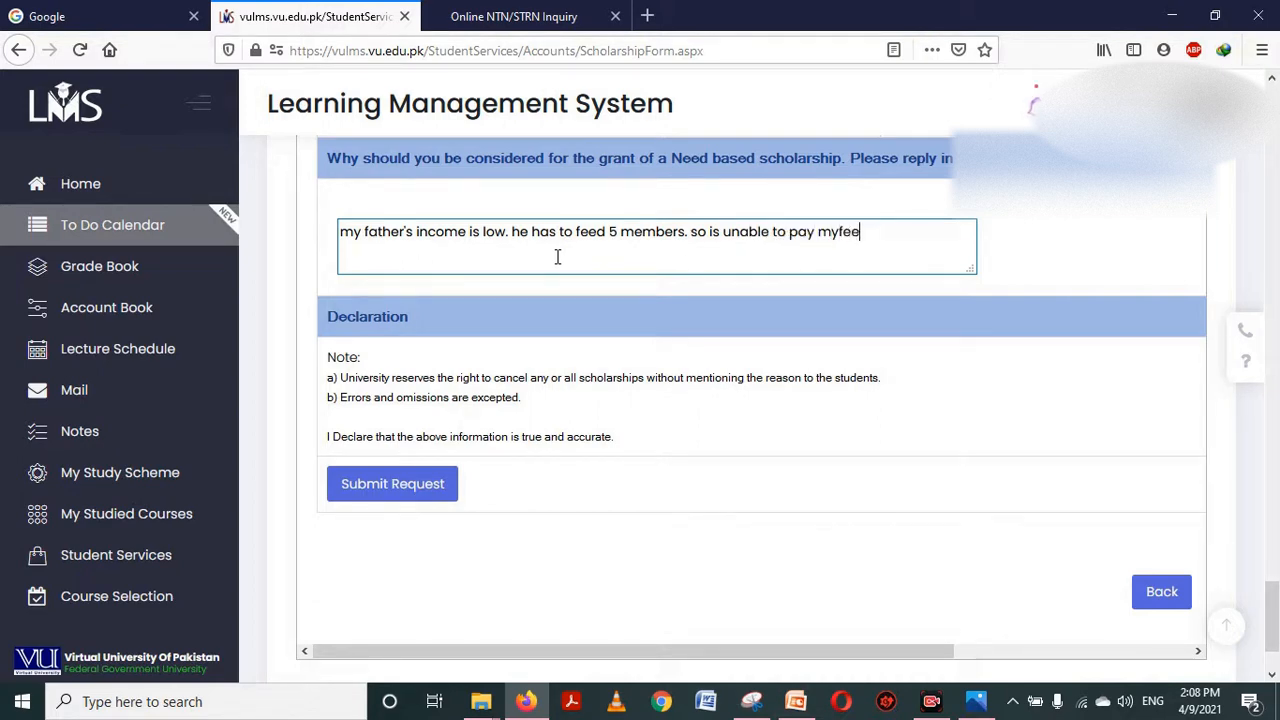
{"action": "type", "text": "fee. i am facing difficulties"}
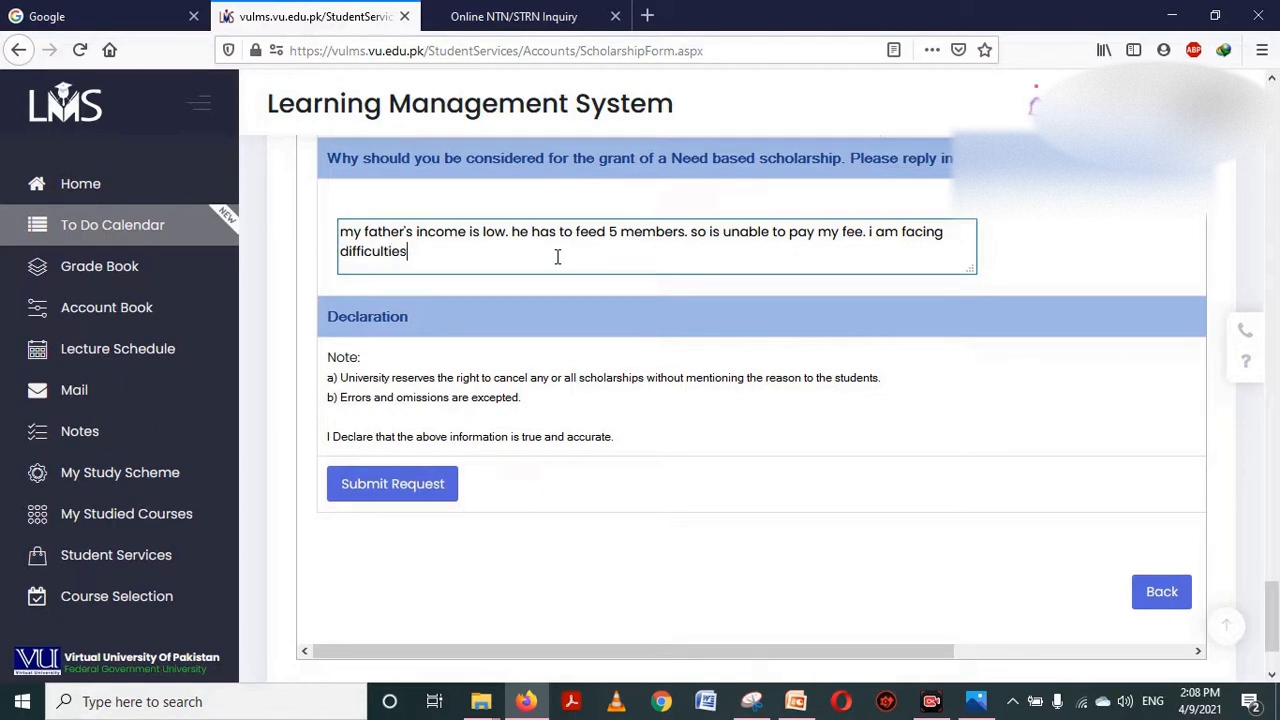
{"action": "type", "text": " in studying. please con"}
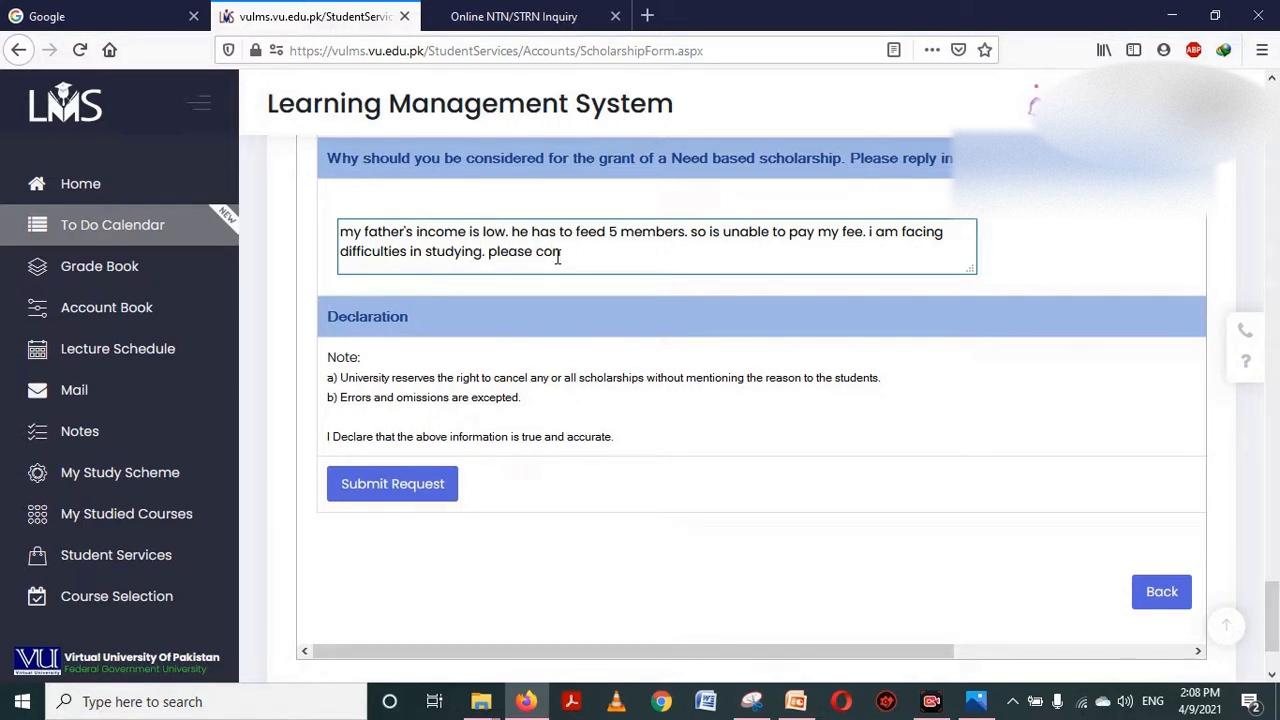
{"action": "type", "text": "sider my application."}
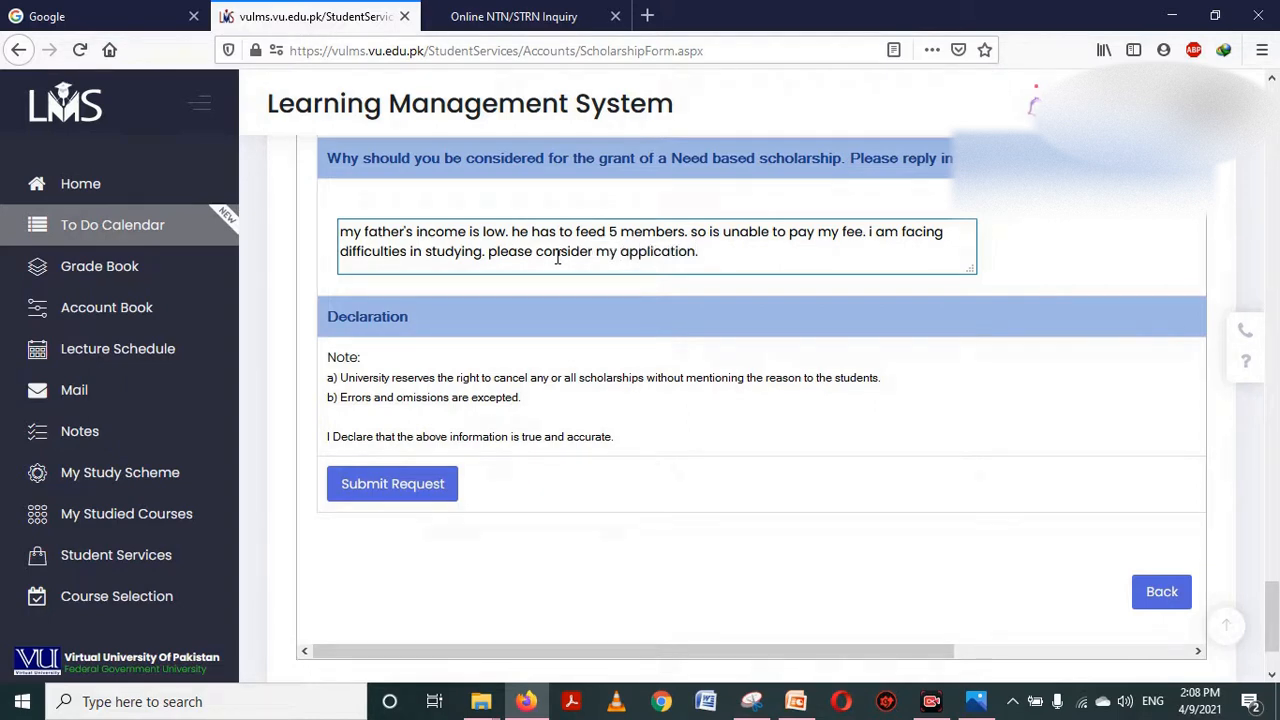
{"action": "mouse_move", "coordinate": [1278, 608]}
{"action": "left_mouse_down"}
{"action": "mouse_move", "coordinate": [1278, 597]}
{"action": "mouse_move", "coordinate": [1278, 609]}
{"action": "left_mouse_up"}
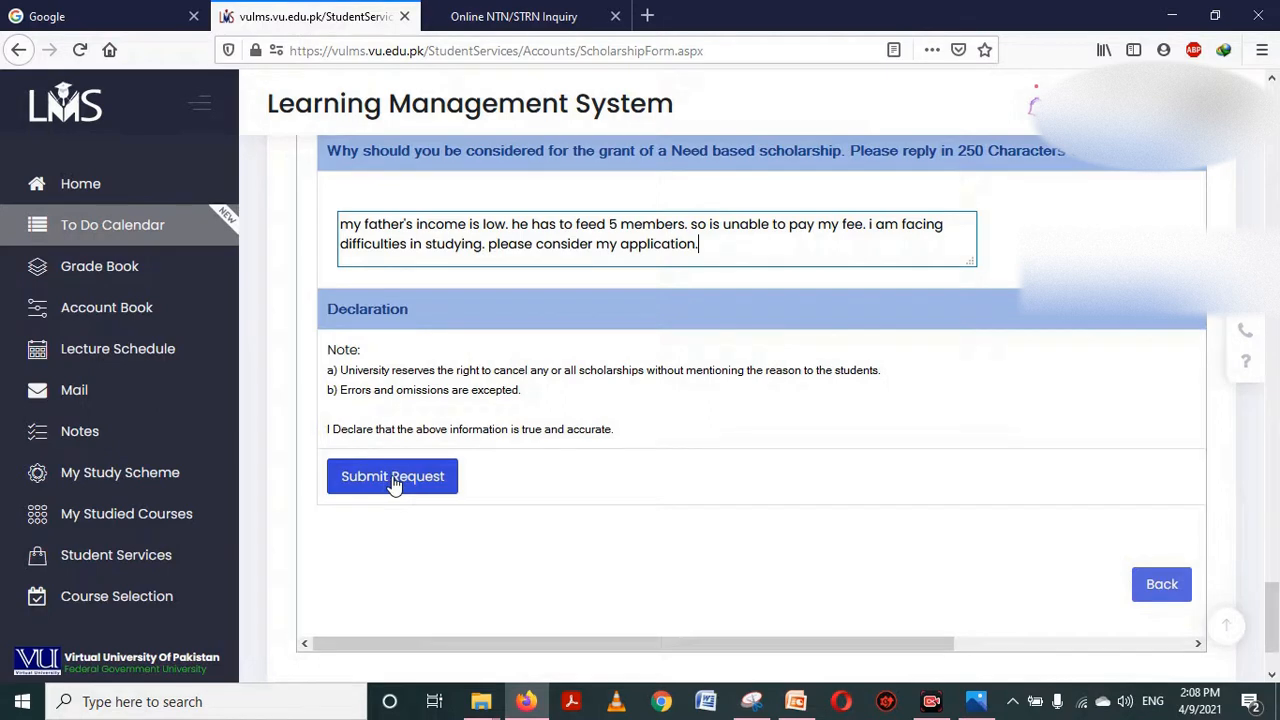
Attempt submission, then fill in the business phone number the form flagged as missing
{"action": "left_click", "coordinate": [393, 480]}
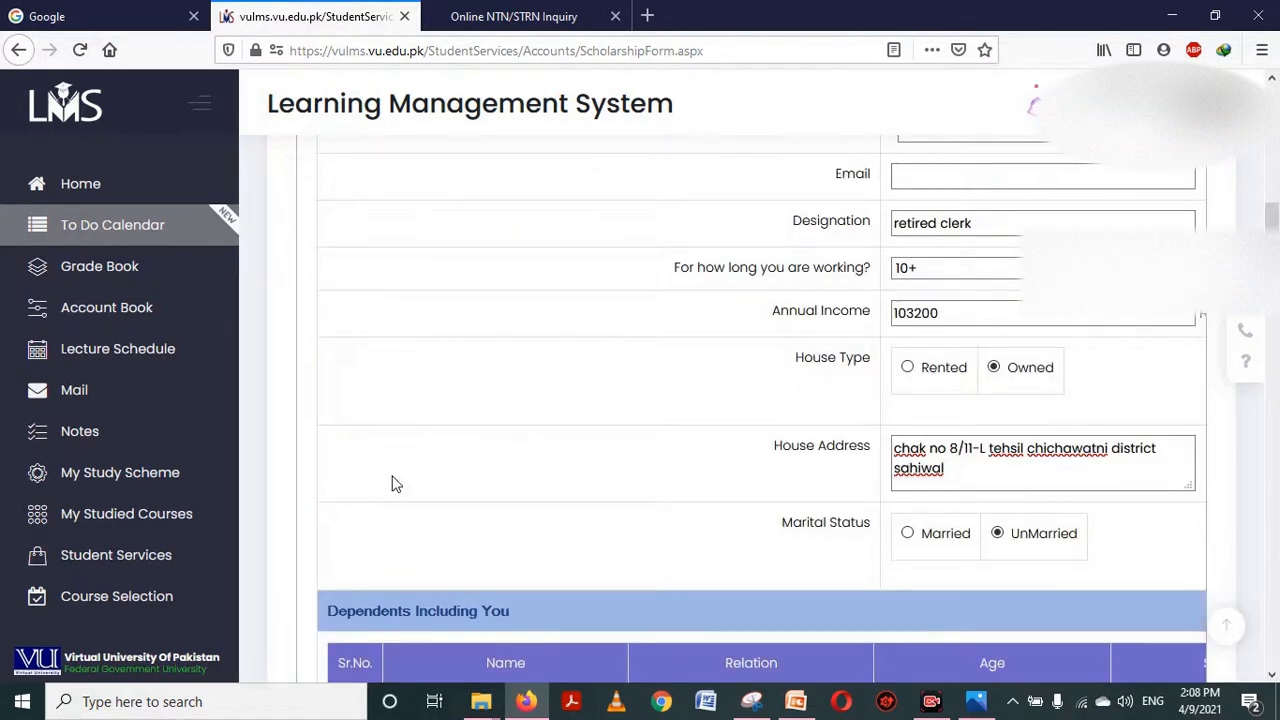
{"action": "mouse_move", "coordinate": [1272, 215]}
{"action": "left_mouse_down"}
{"action": "mouse_move", "coordinate": [1277, 133]}
{"action": "mouse_move", "coordinate": [1277, 212]}
{"action": "left_mouse_up"}
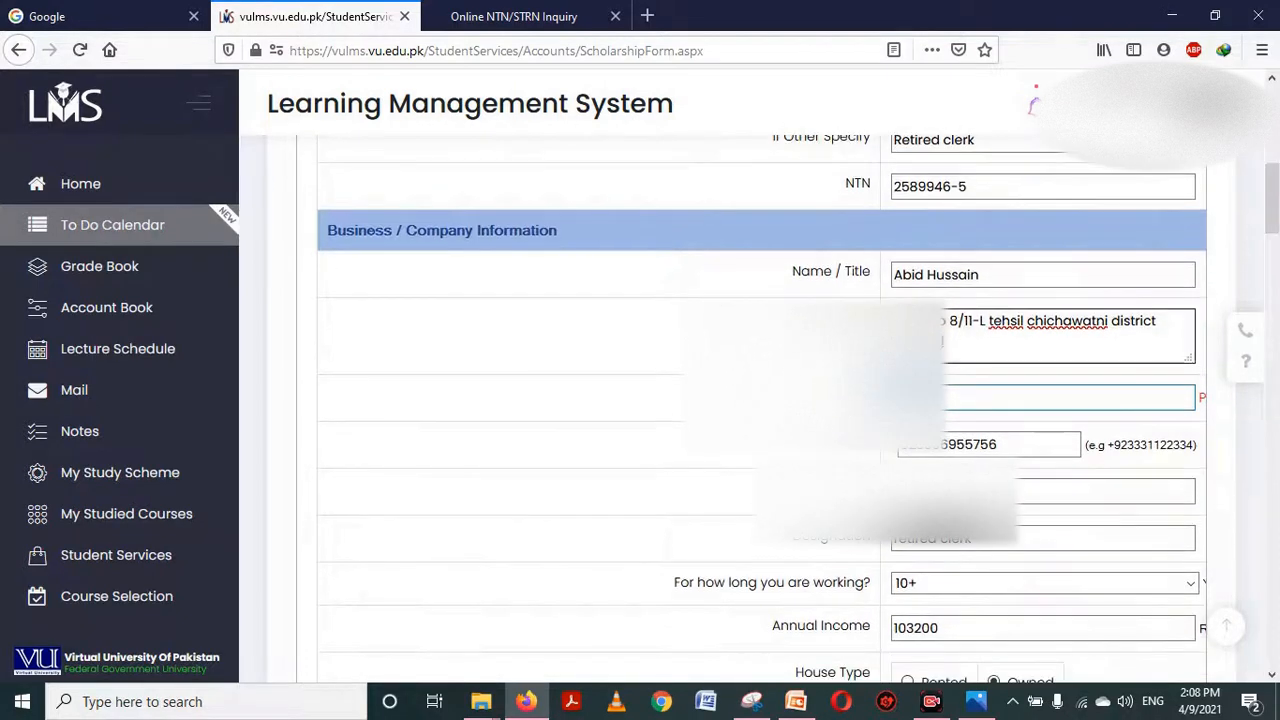
{"action": "left_click", "coordinate": [668, 564]}
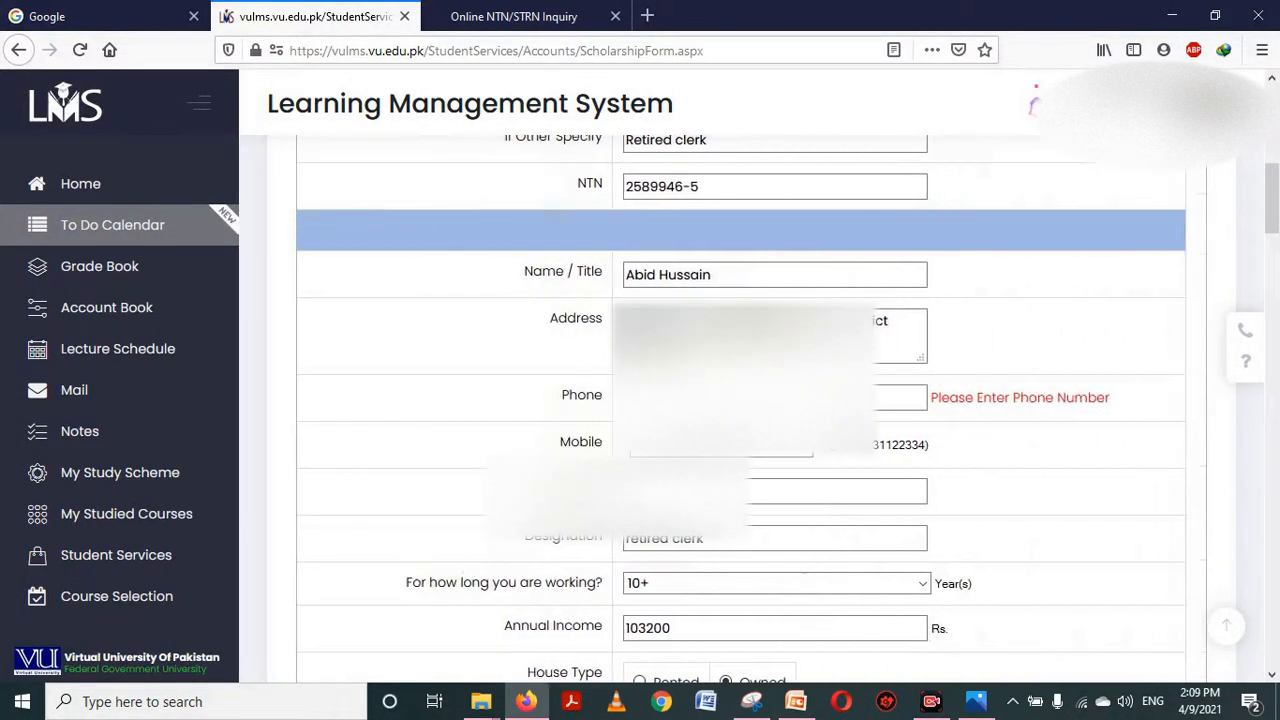
{"action": "left_click", "coordinate": [760, 398]}
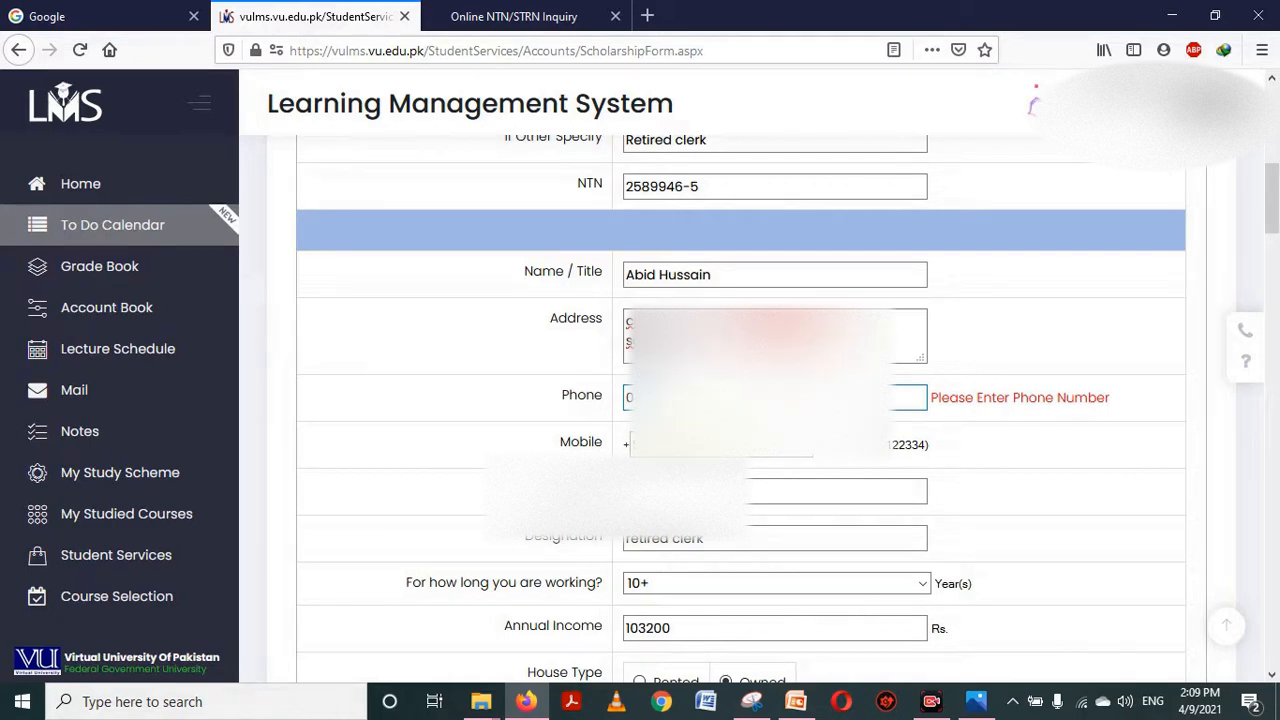
{"action": "left_click_drag", "start_coordinate": [1276, 222], "coordinate": [1273, 648]}
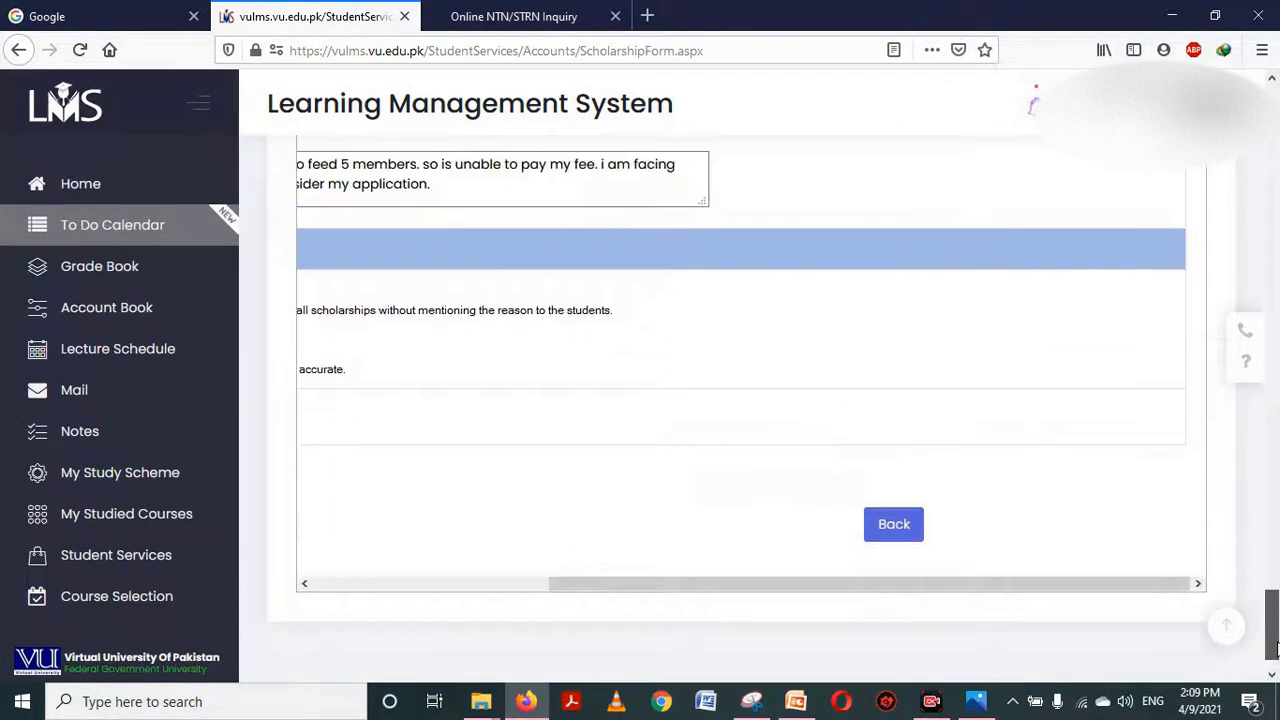
{"action": "scroll", "coordinate": [650, 514], "scroll_direction": "left", "scroll_amount": 5}
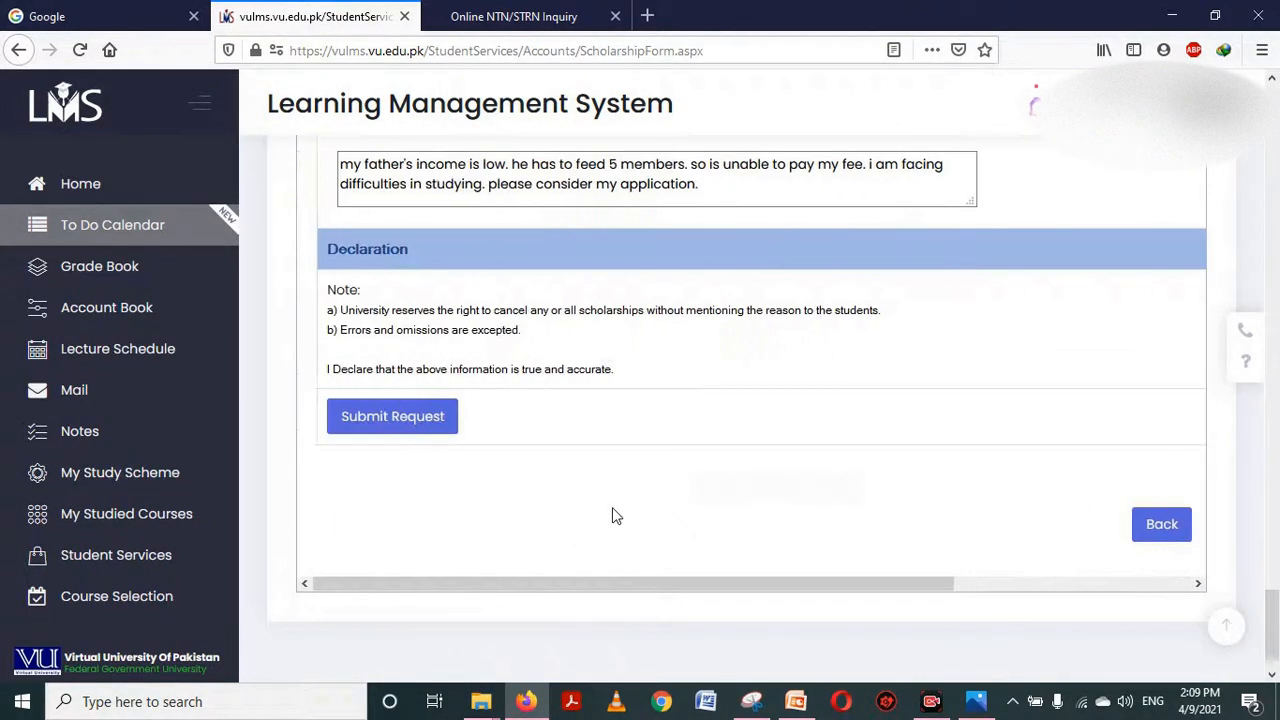
Submit the scholarship application and review it via View Application
{"action": "left_click", "coordinate": [421, 421]}
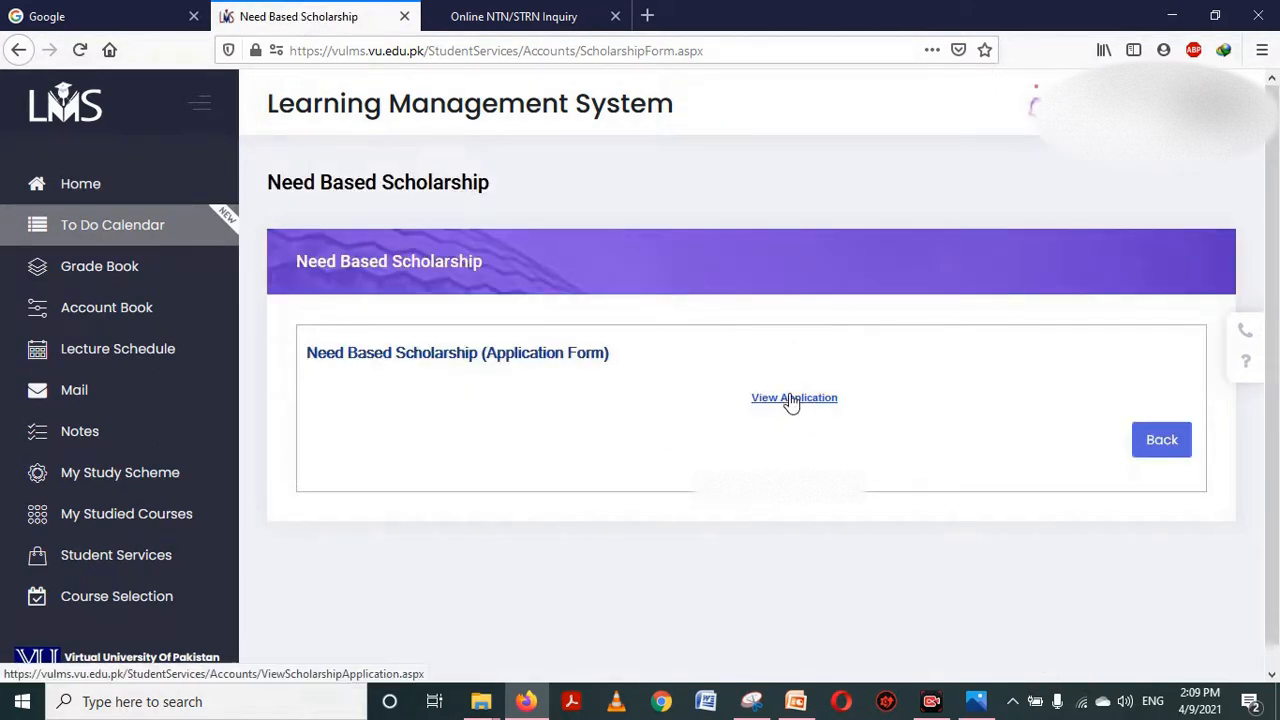
{"action": "left_click", "coordinate": [791, 398]}
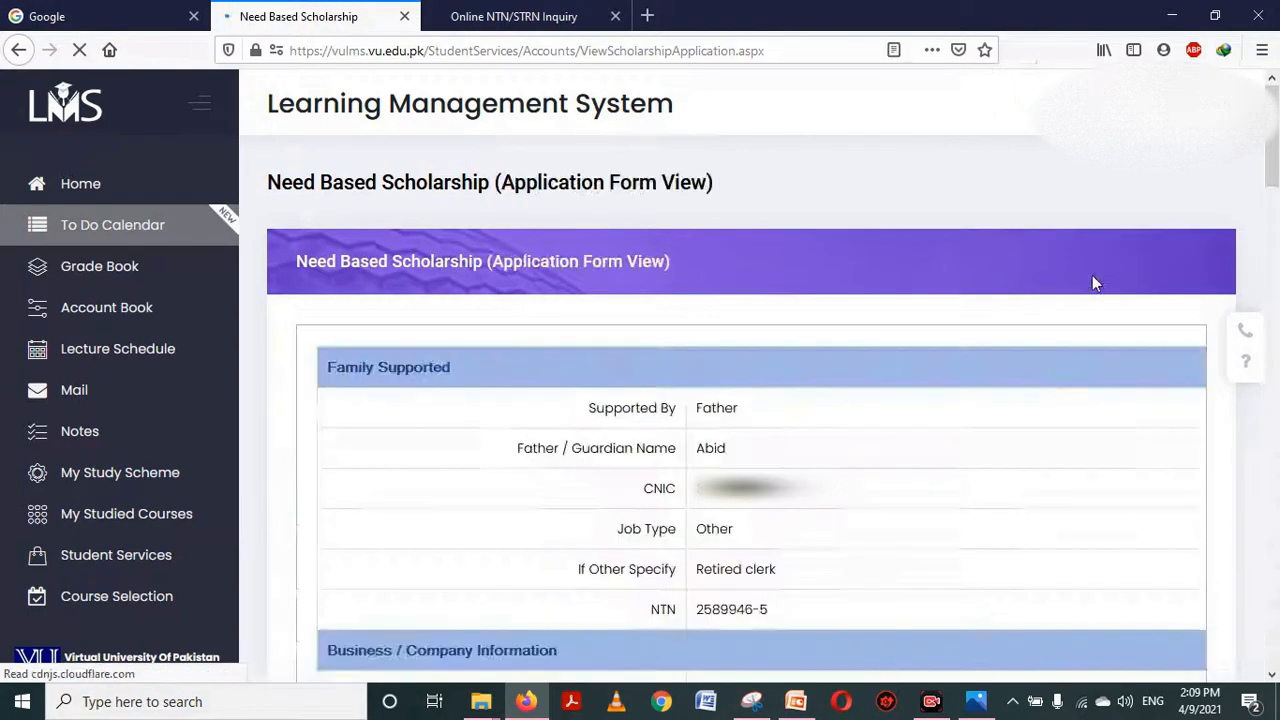
{"action": "mouse_move", "coordinate": [1272, 182]}
{"action": "left_mouse_down"}
{"action": "mouse_move", "coordinate": [1276, 523]}
{"action": "mouse_move", "coordinate": [1275, 160]}
{"action": "left_mouse_up"}
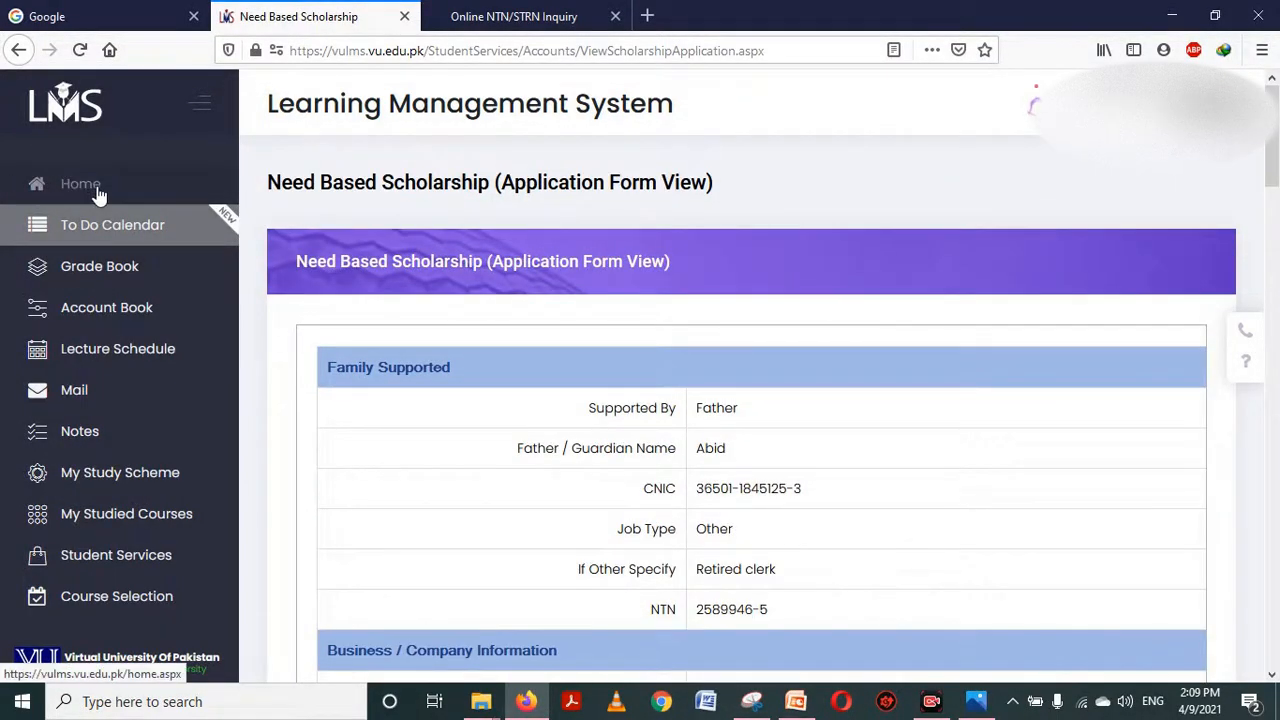
Return to the Home page and browse the Spring 2021 course cards
{"action": "left_click", "coordinate": [88, 188]}
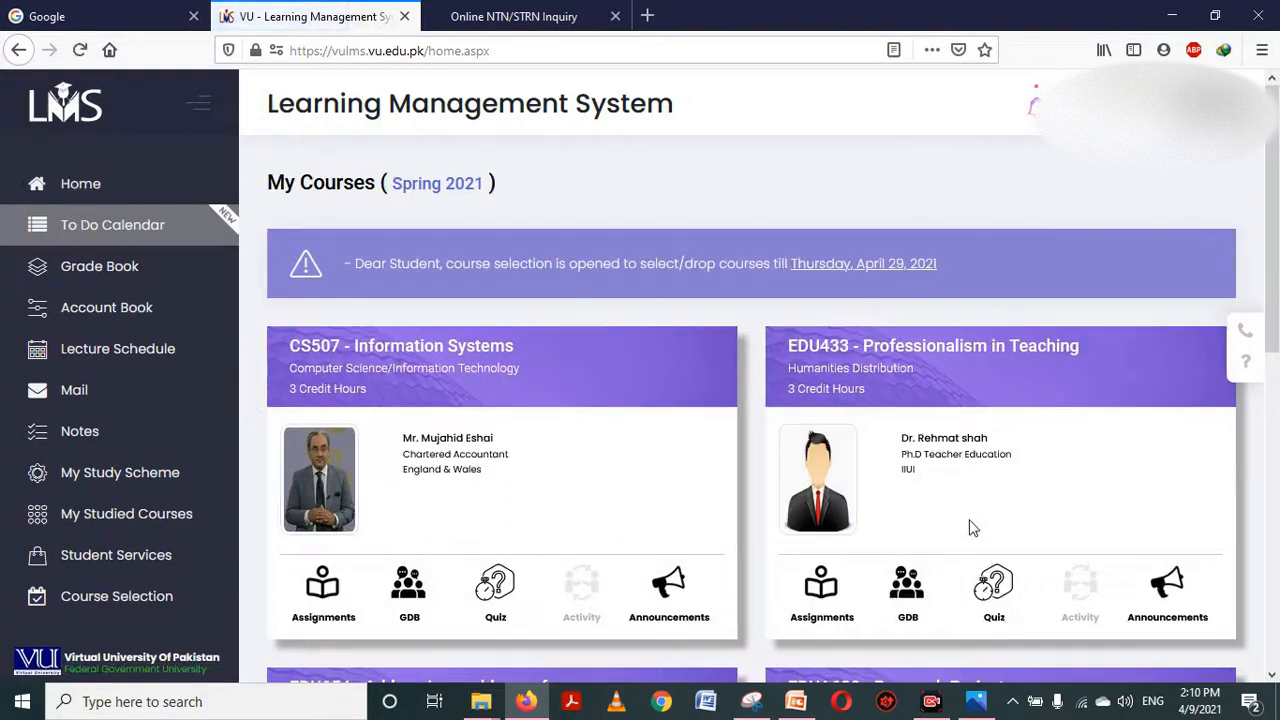
{"action": "left_click_drag", "start_coordinate": [1277, 277], "coordinate": [1277, 225]}
{"action": "left_click", "coordinate": [1268, 612]}
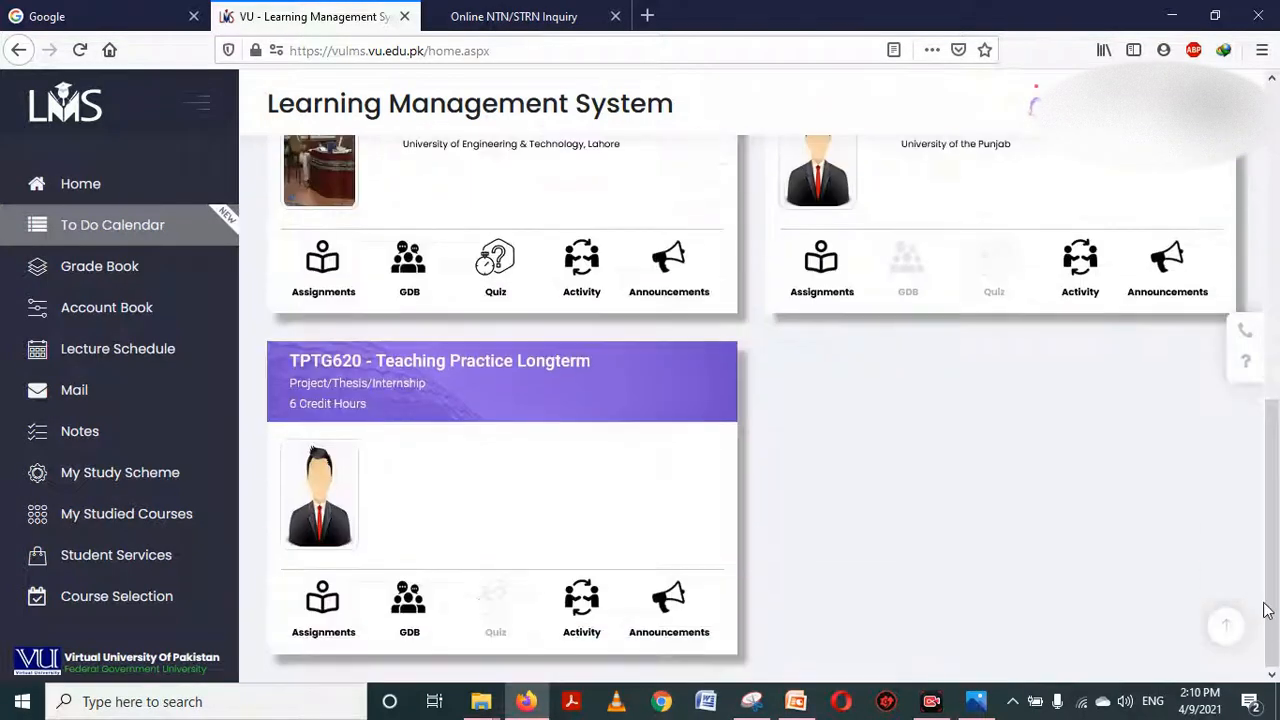